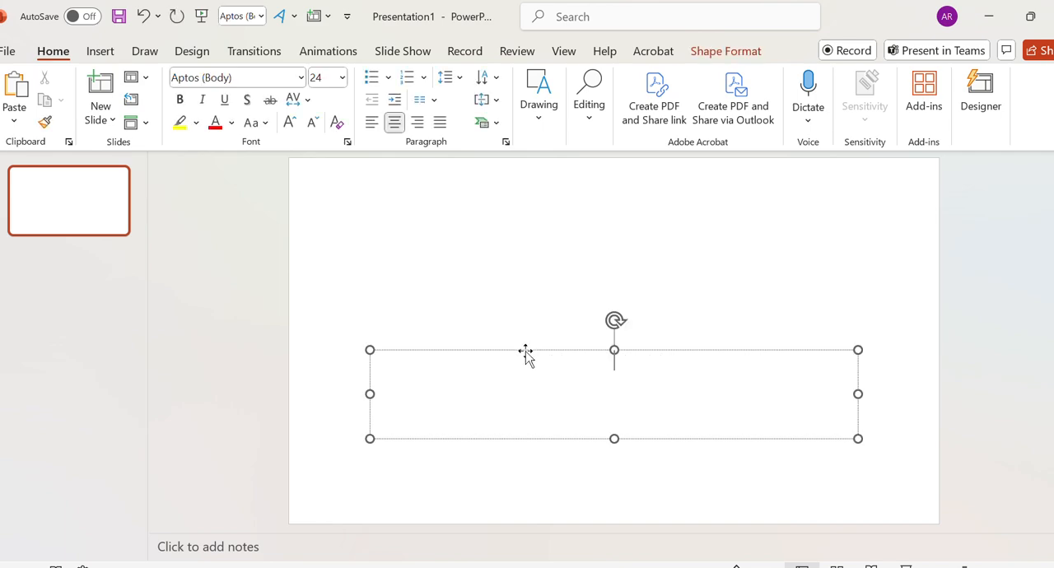
- Delete the empty subtitle placeholder so the slide is blank
key(Escape)
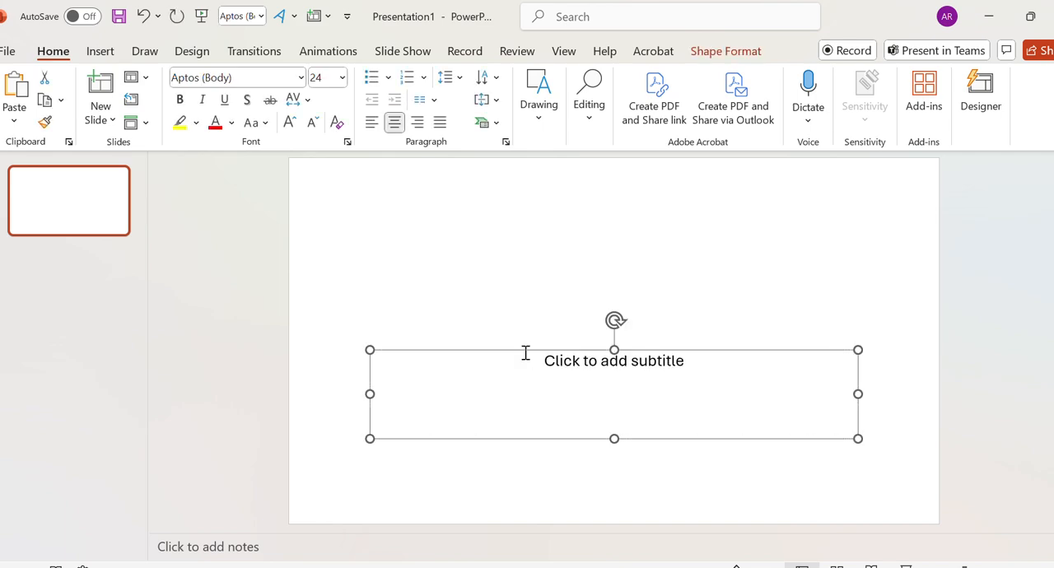
key(Delete)
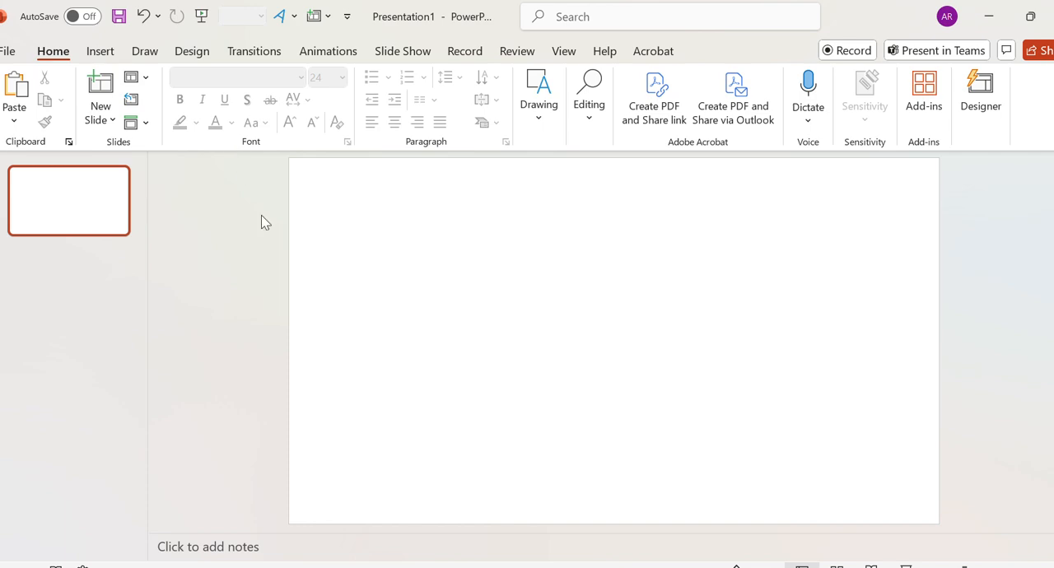
- Open Reuse Slides to bring in slides from an existing presentation
click(194, 56)
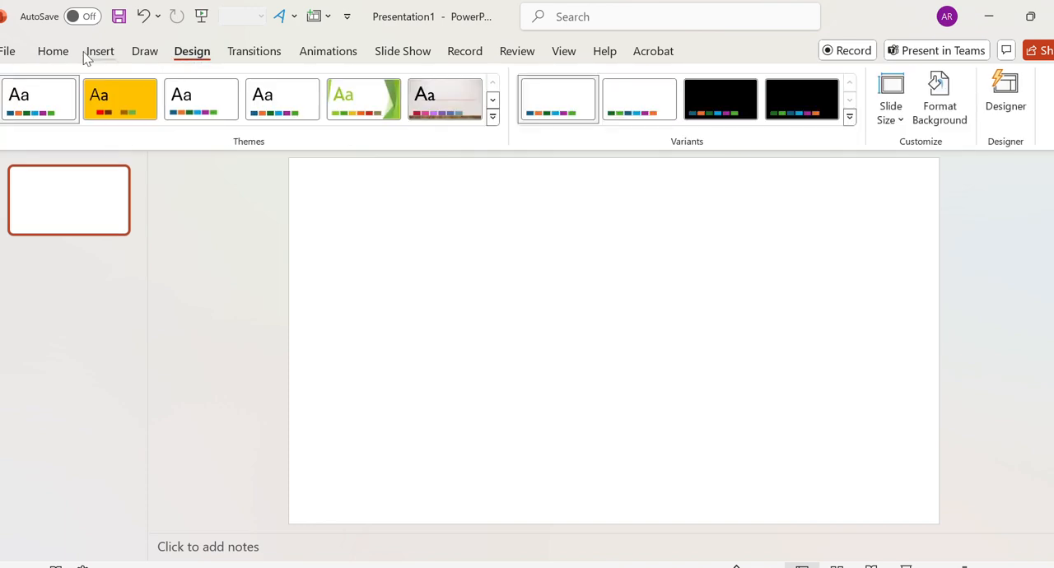
click(53, 56)
click(135, 122)
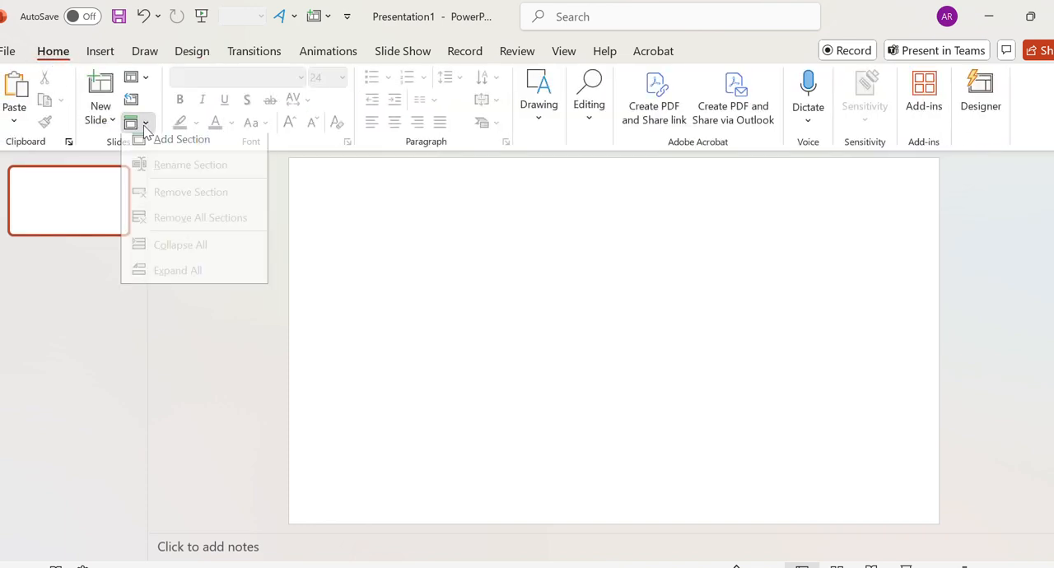
click(135, 124)
click(110, 127)
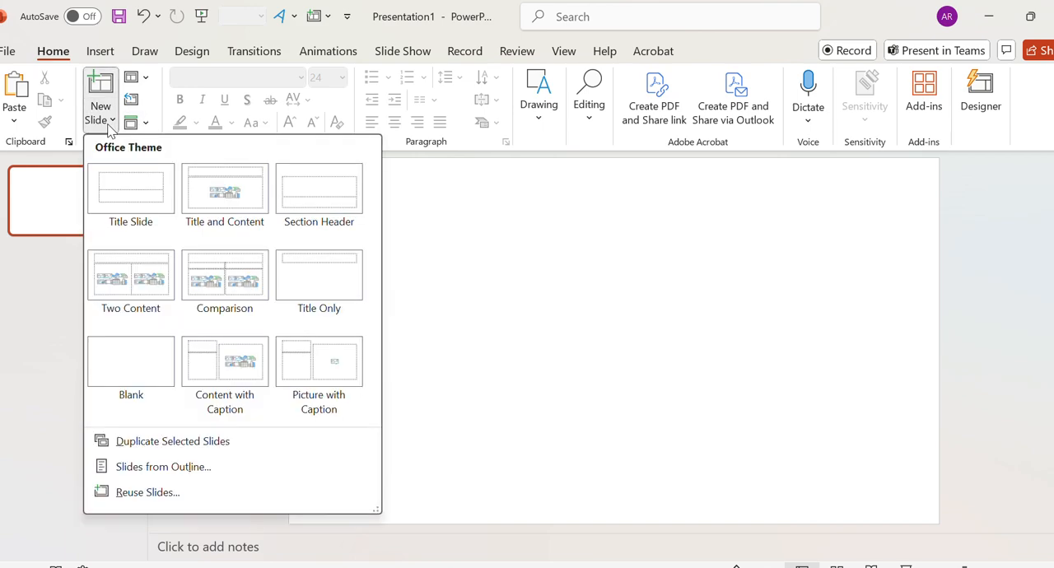
click(160, 493)
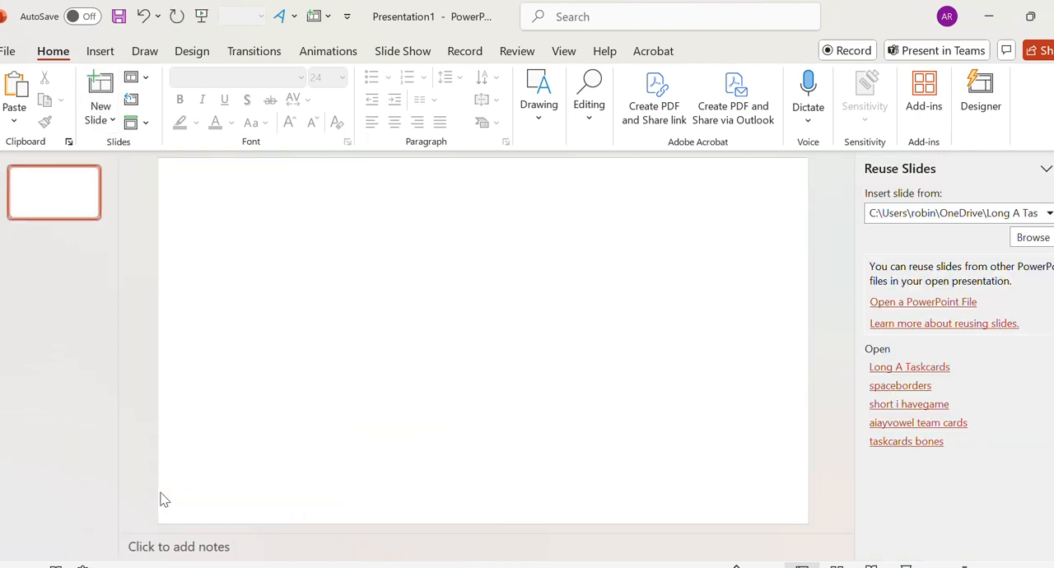
- Load "winter themed taskcards" from the Documents folder as the source and insert its first two slides
click(1040, 238)
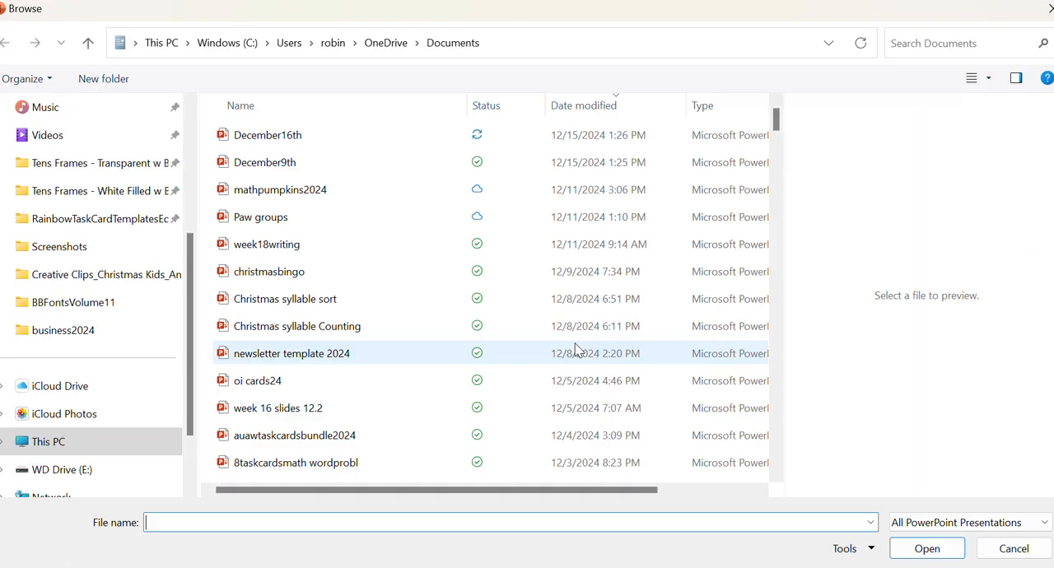
click(293, 247)
click(289, 334)
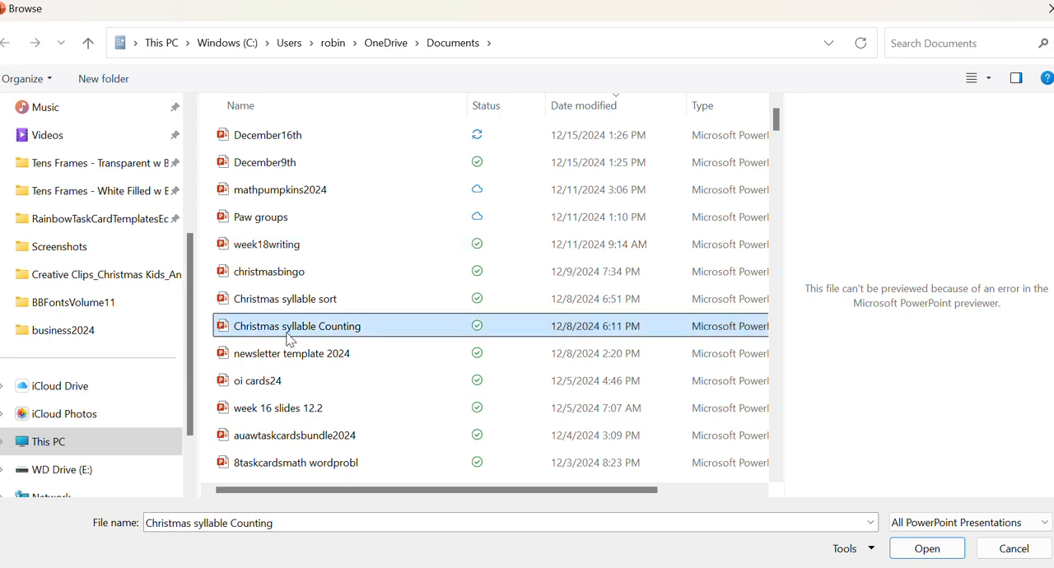
click(293, 355)
scroll(296, 428, down, 4)
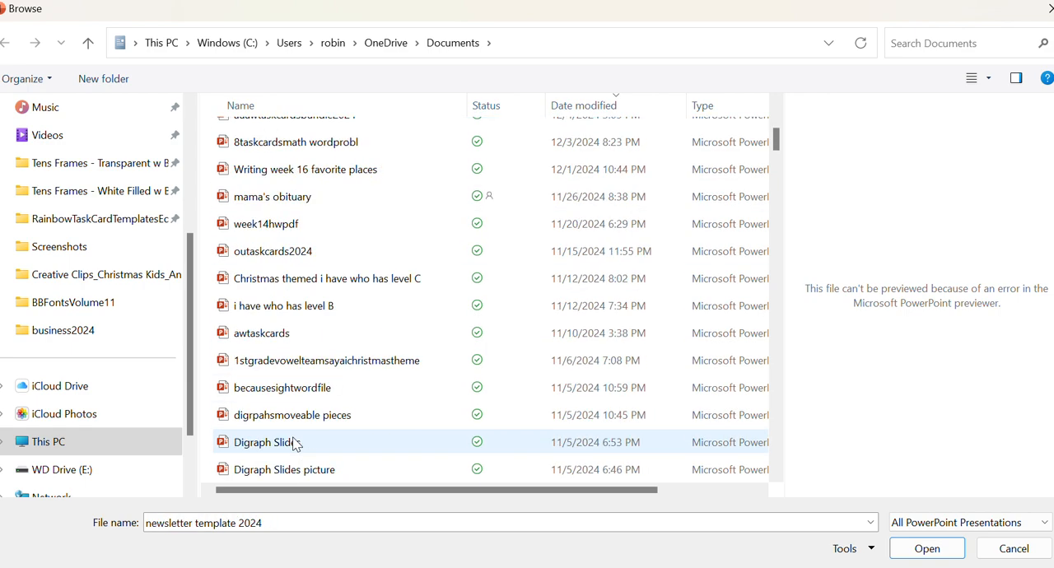
scroll(295, 442, down, 5)
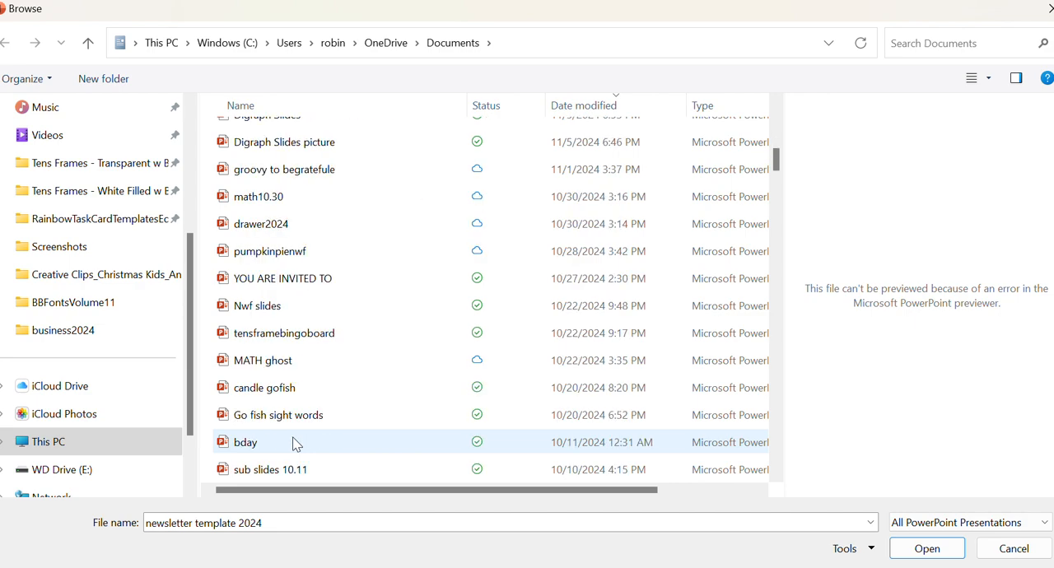
click(299, 280)
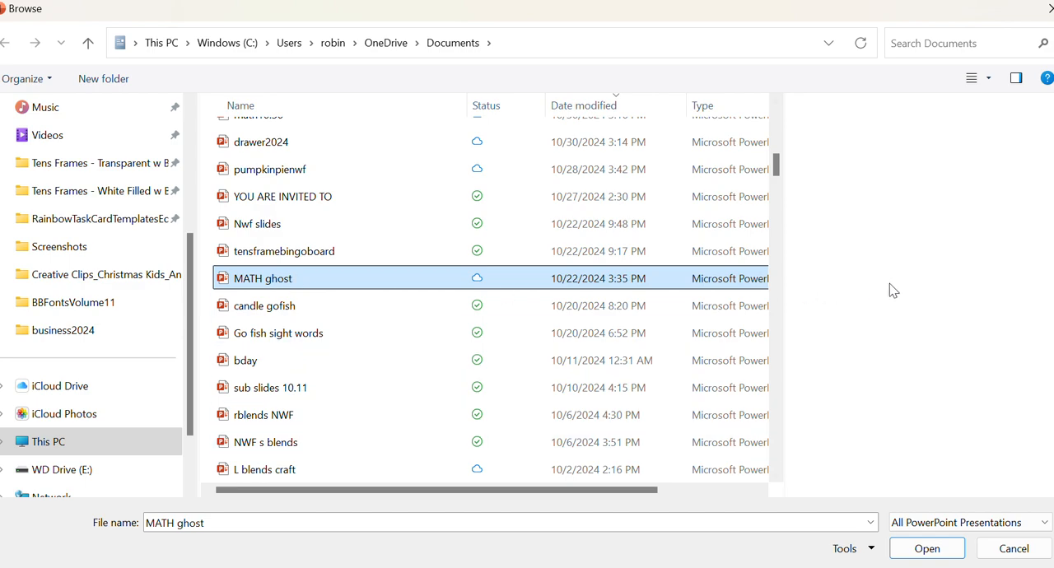
scroll(369, 317, down, 2)
scroll(366, 321, down, 5)
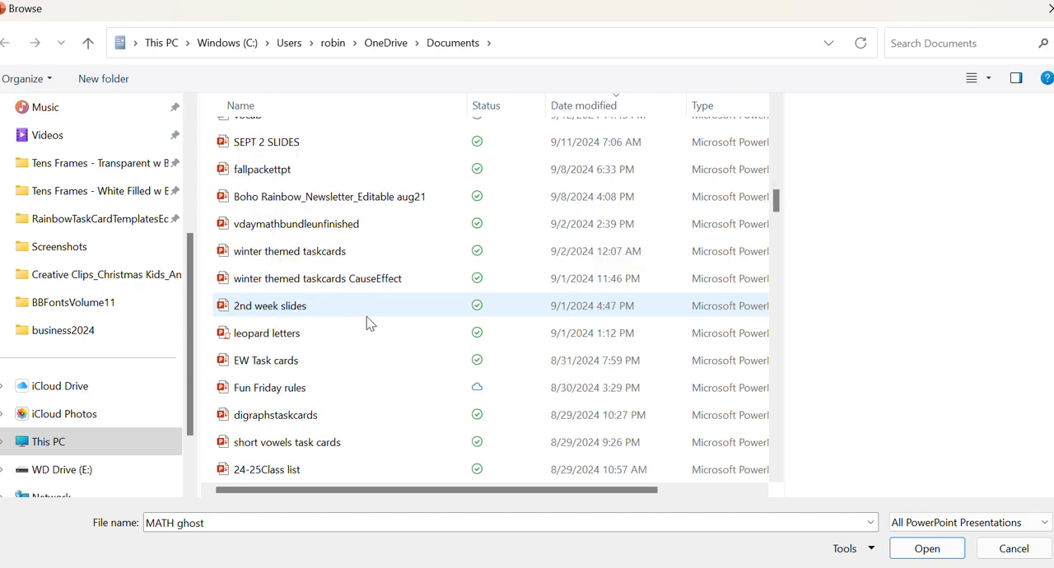
click(345, 258)
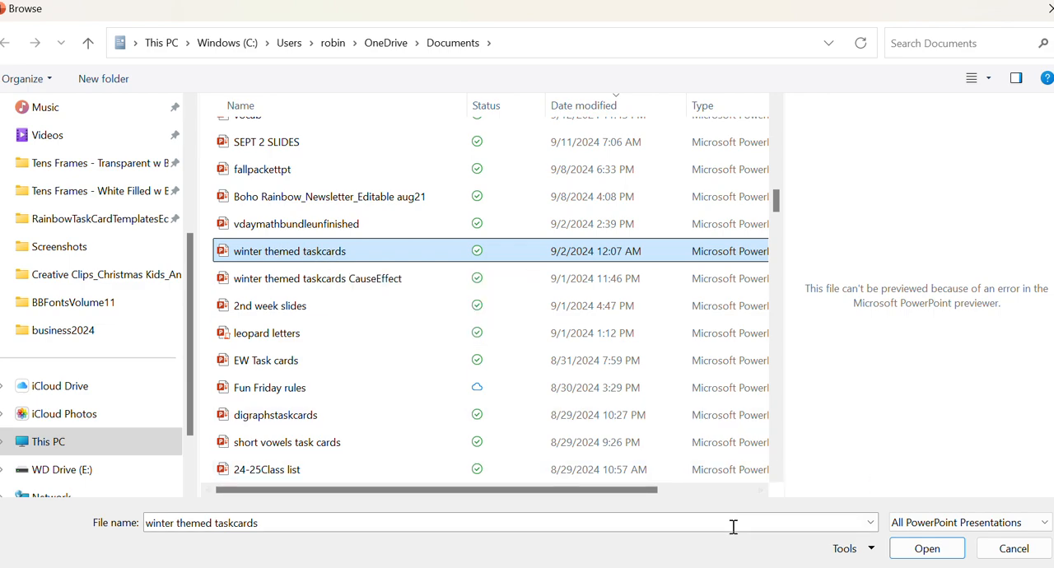
click(927, 549)
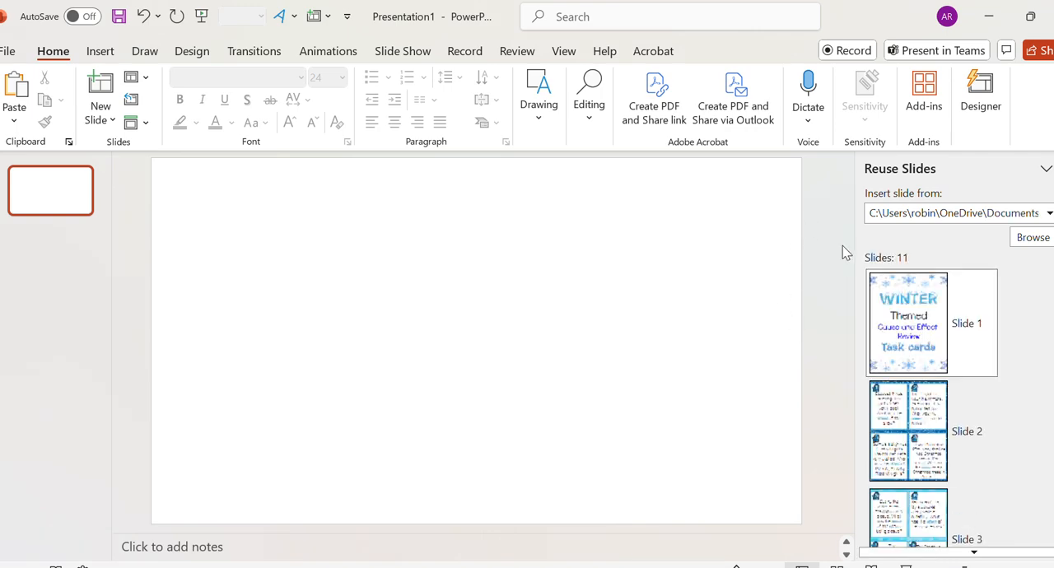
click(916, 345)
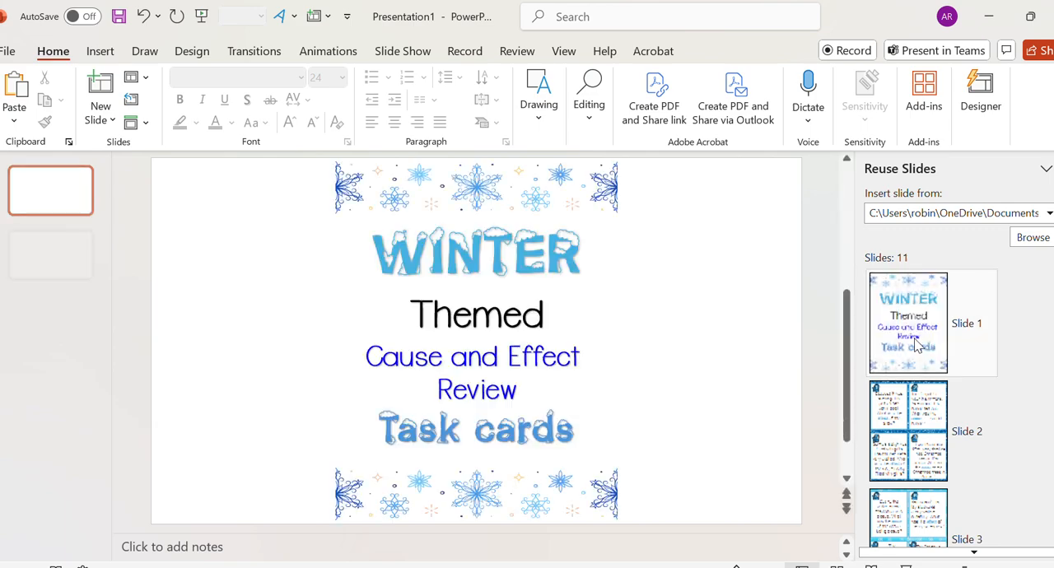
click(914, 426)
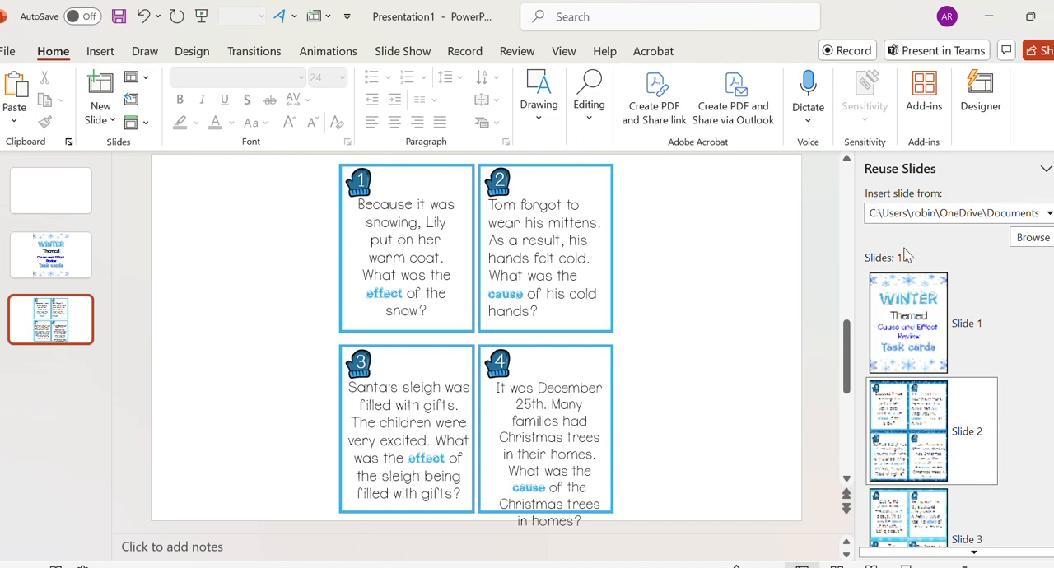
- Load "oi cards24" from the Documents folder as the source and insert its only slide
click(1030, 240)
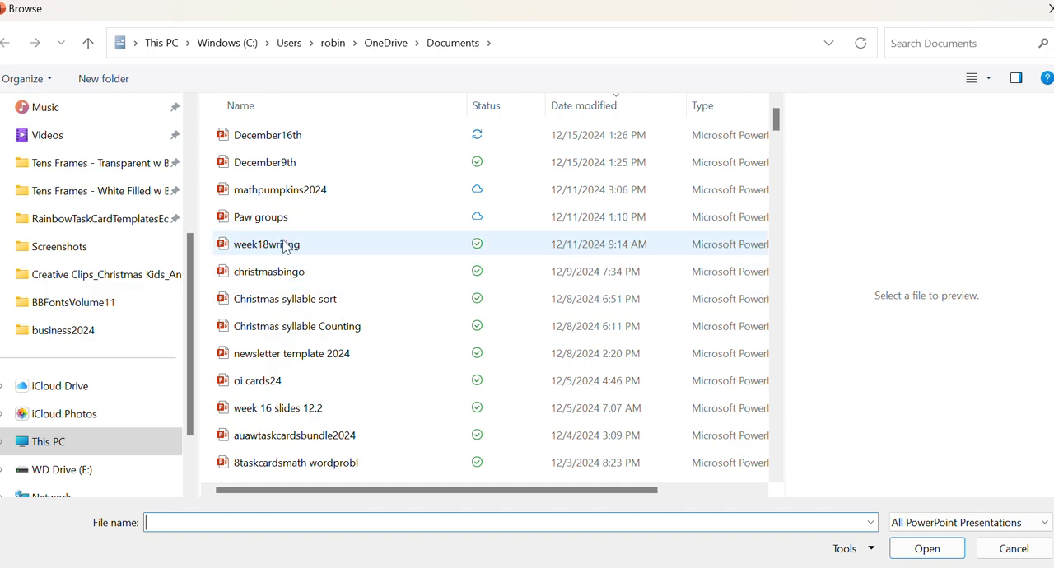
scroll(290, 272, down, 3)
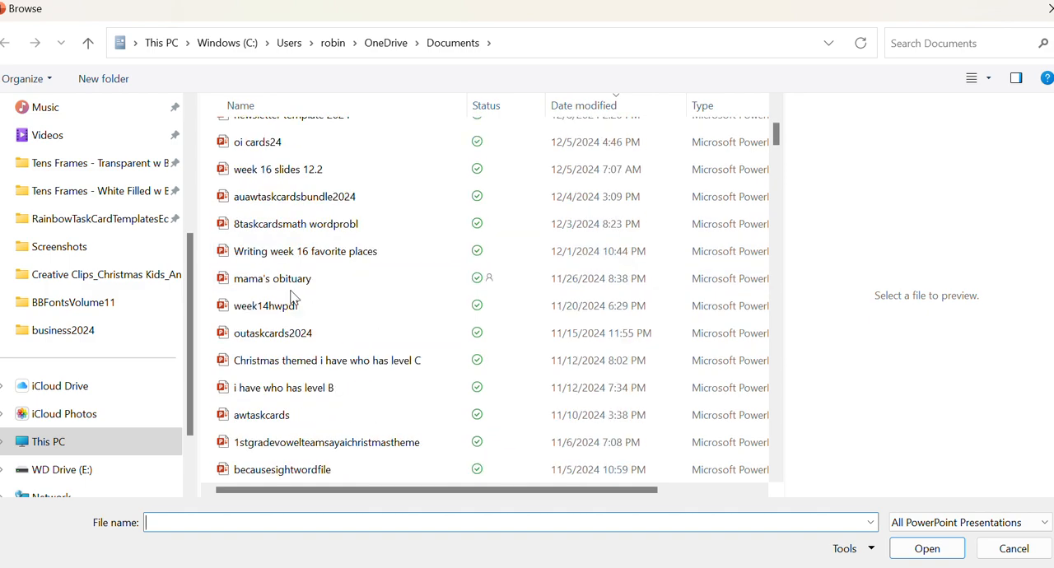
click(335, 143)
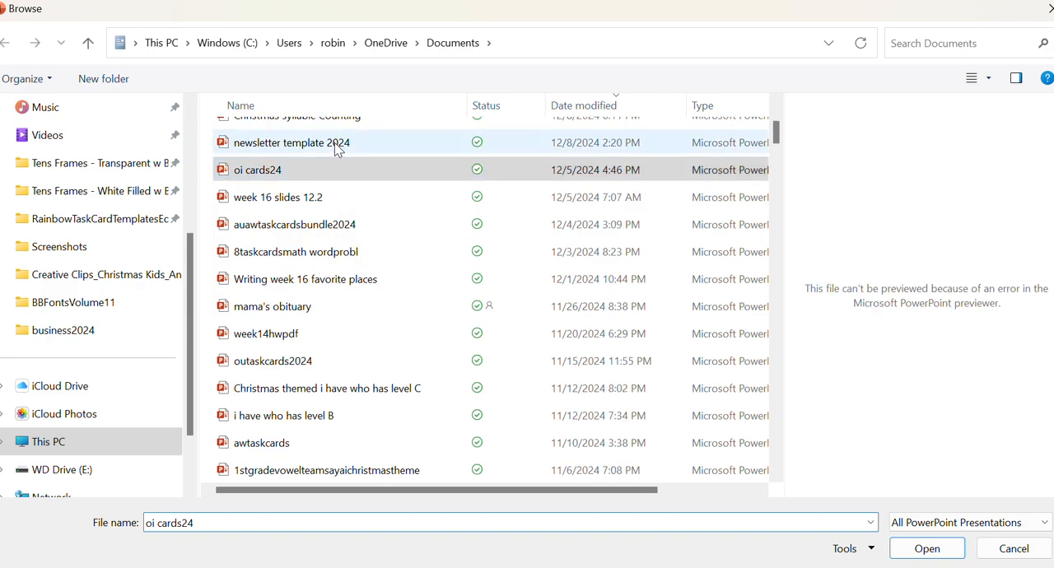
click(336, 176)
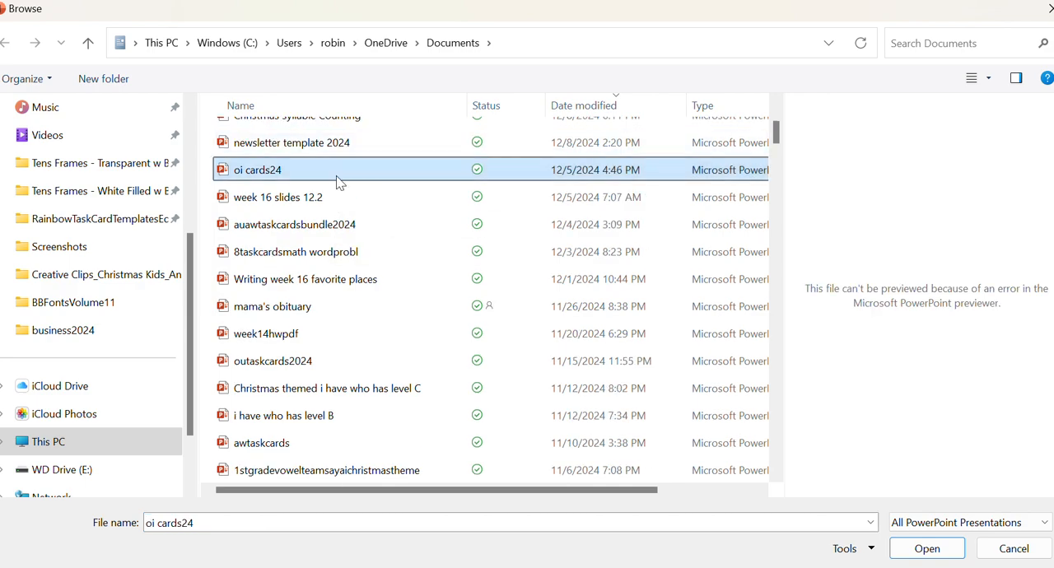
click(906, 555)
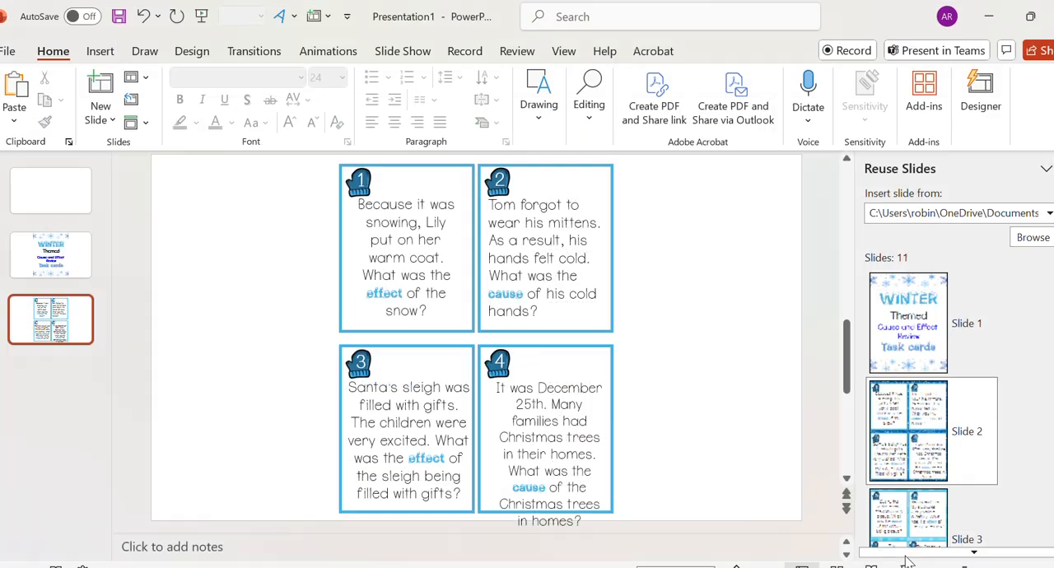
click(928, 305)
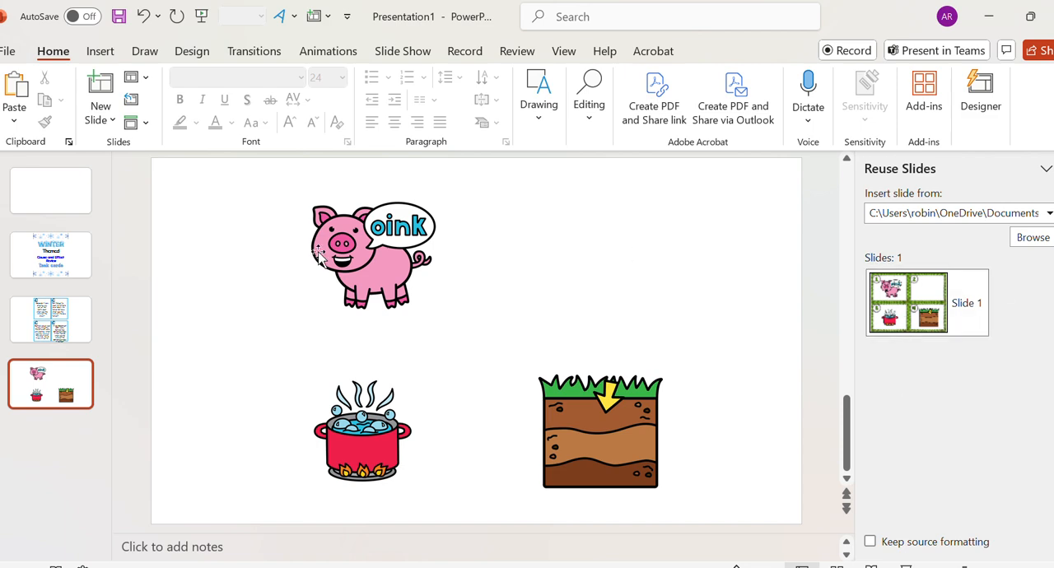
- Delete the pig, soil and boiling pot pictures from the inserted slide
click(372, 251)
key(Delete)
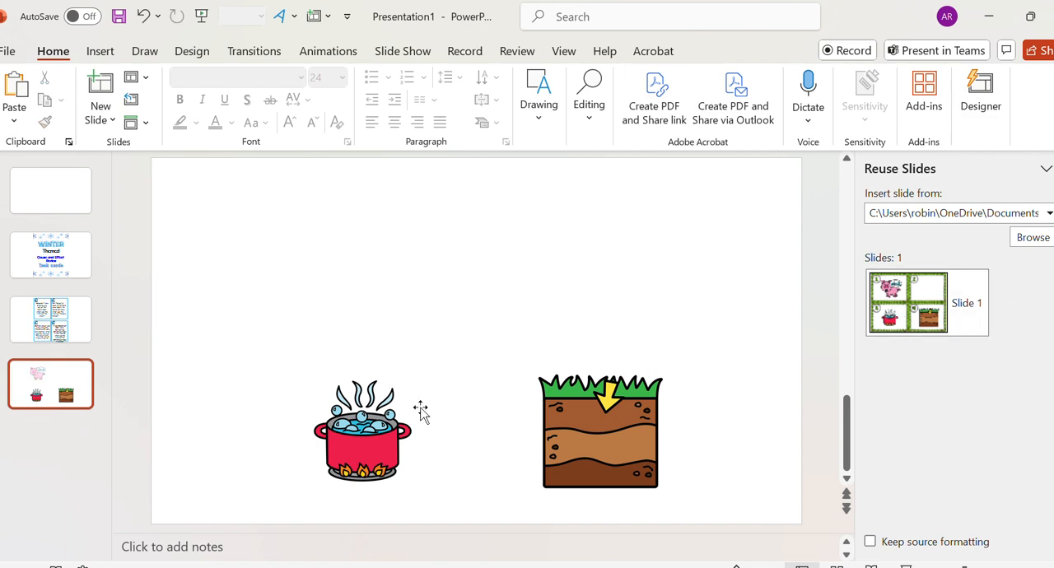
click(594, 437)
key(Delete)
click(336, 449)
key(Delete)
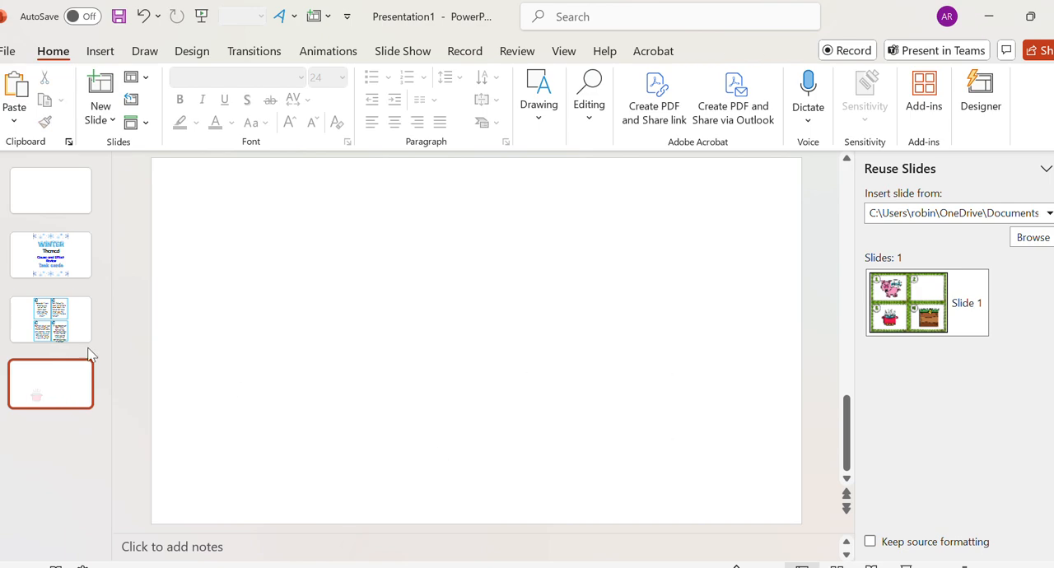
- Delete the three inserted slides, keeping only the original blank slide
click(49, 319)
key(Delete)
click(43, 269)
key(Delete)
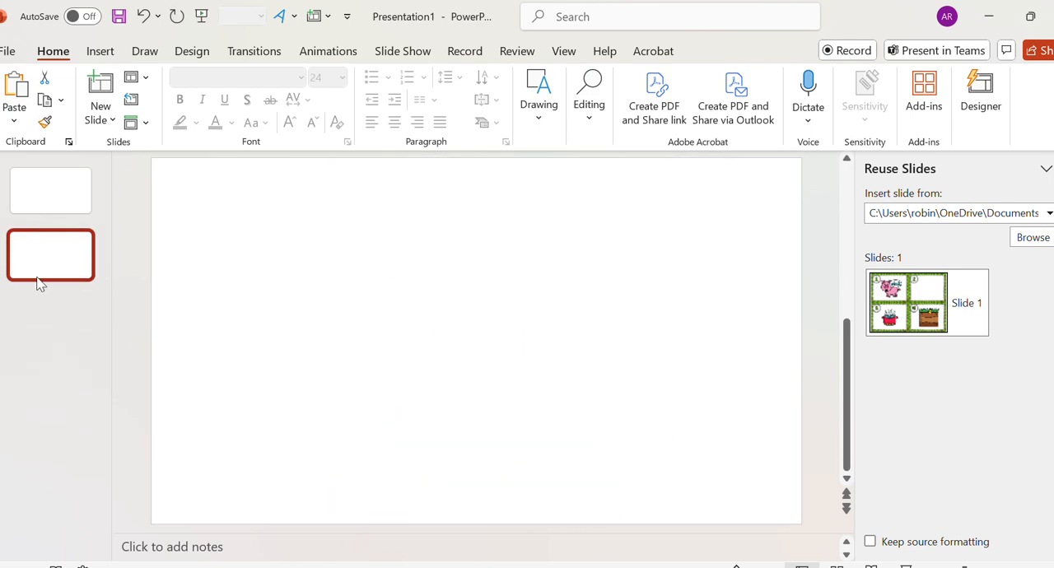
key(Delete)
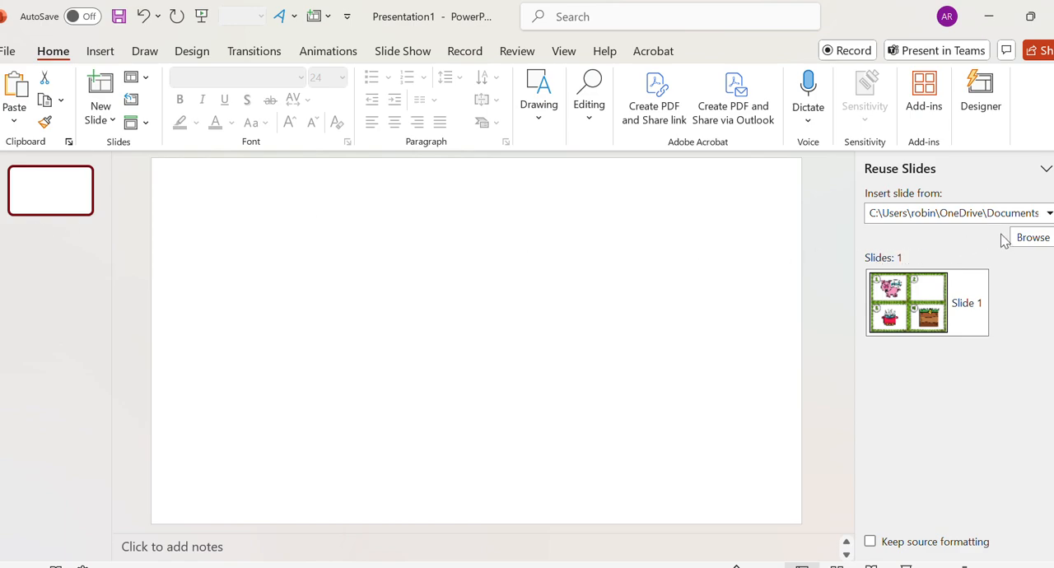
click(1039, 237)
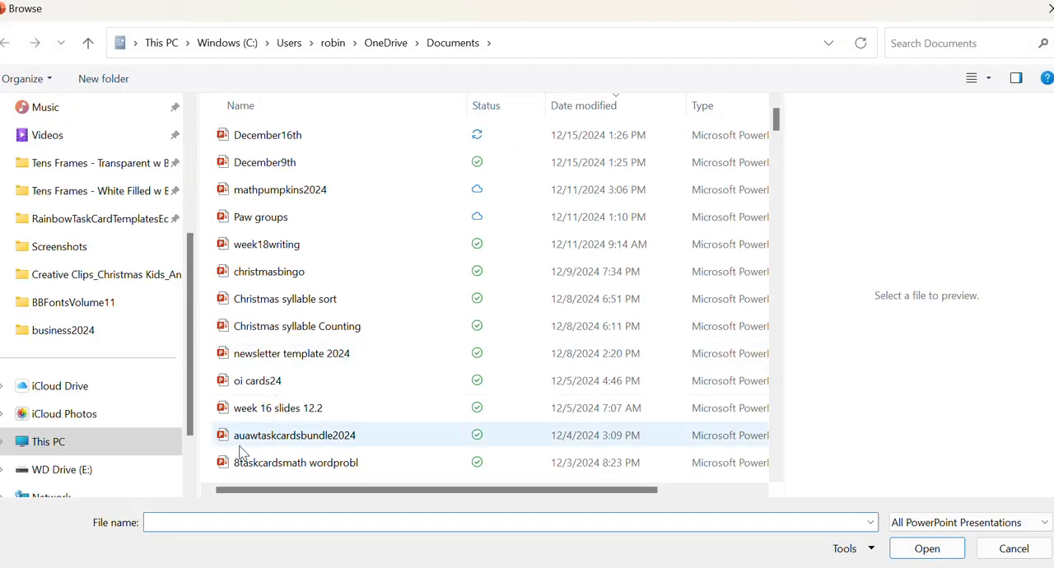
scroll(346, 338, down, 15)
scroll(346, 332, down, 8)
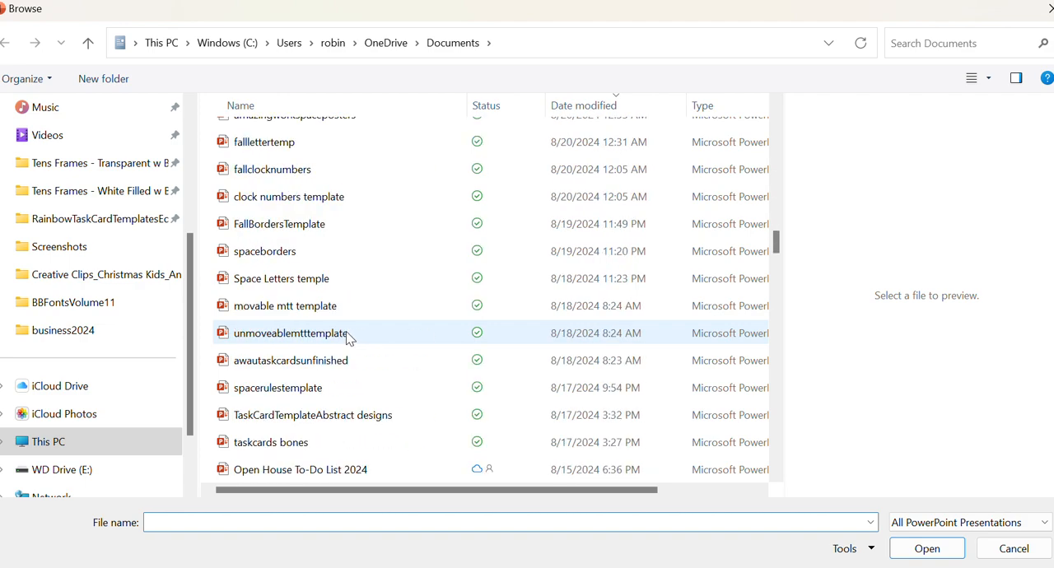
scroll(349, 338, up, 12)
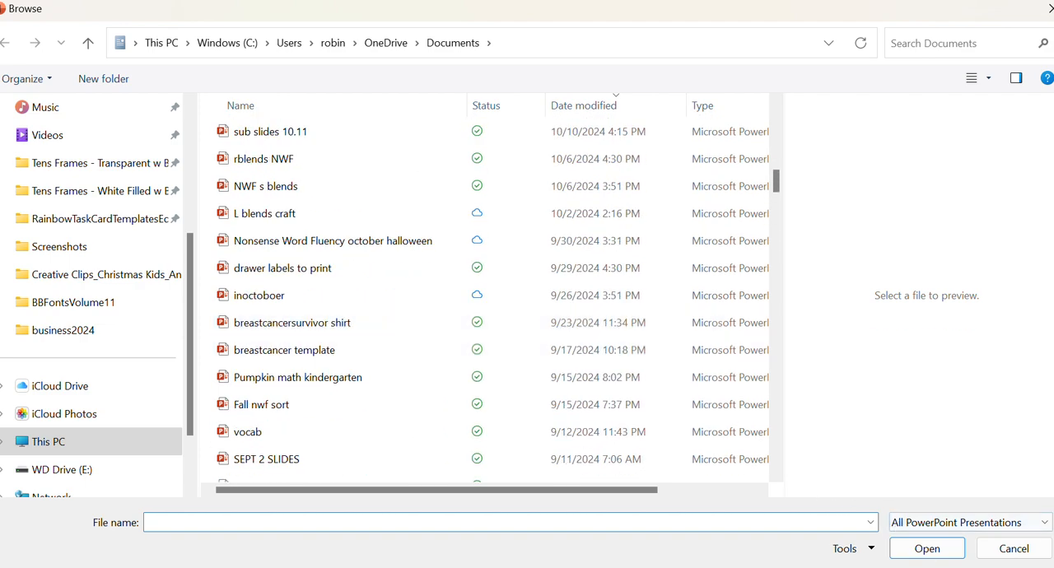
click(1013, 548)
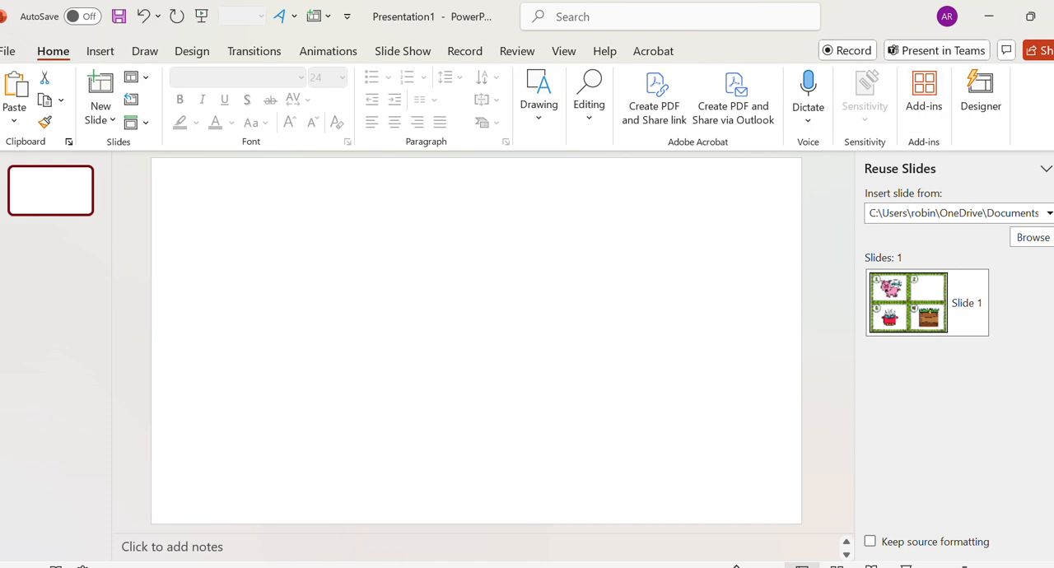
- Set the slide size to Letter Paper (8.5x11 in) with landscape slides, notes and handouts, scaling the content with Maximize
click(1053, 168)
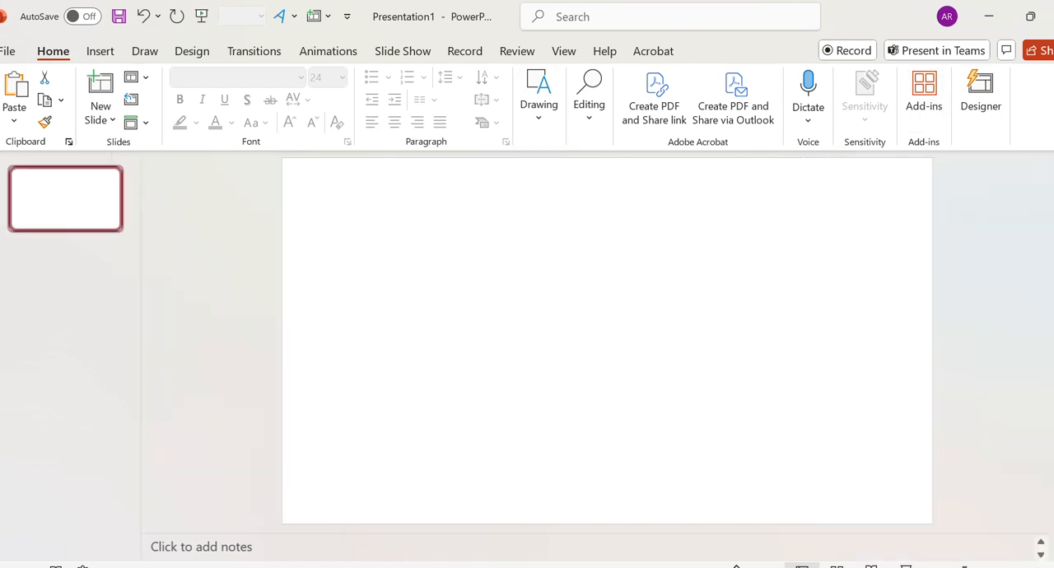
click(201, 57)
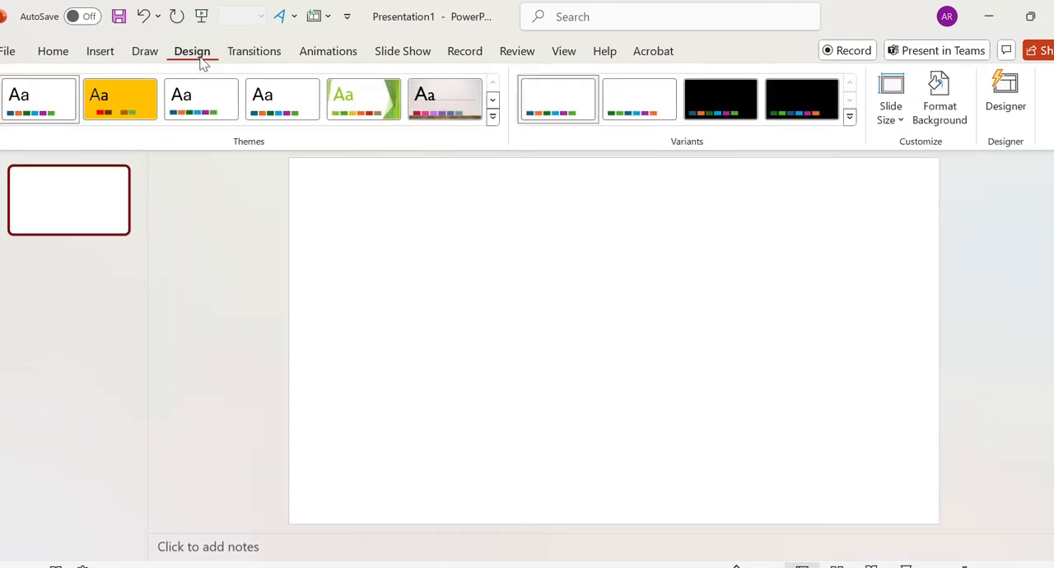
click(891, 123)
click(920, 234)
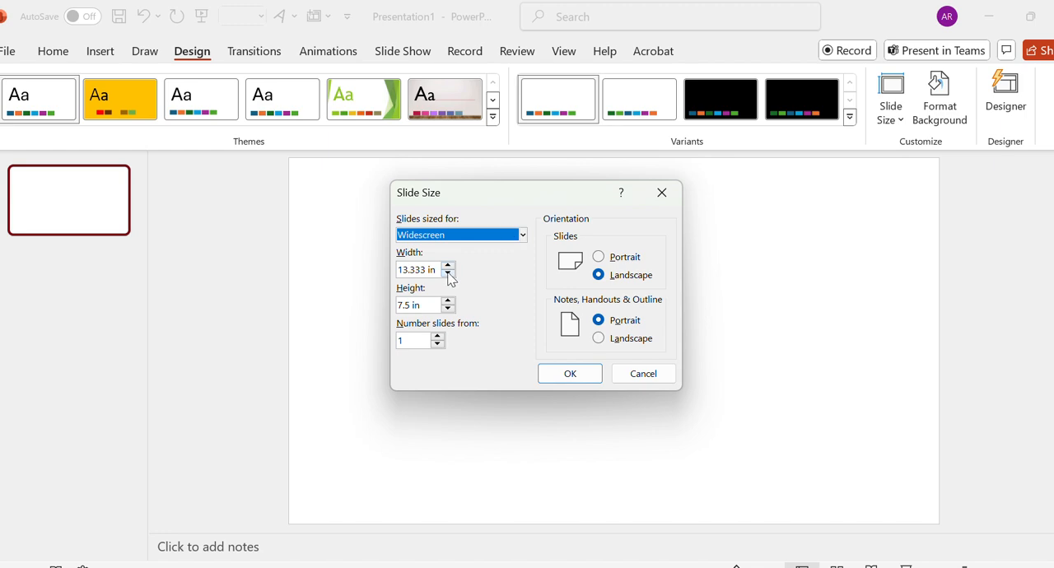
click(626, 337)
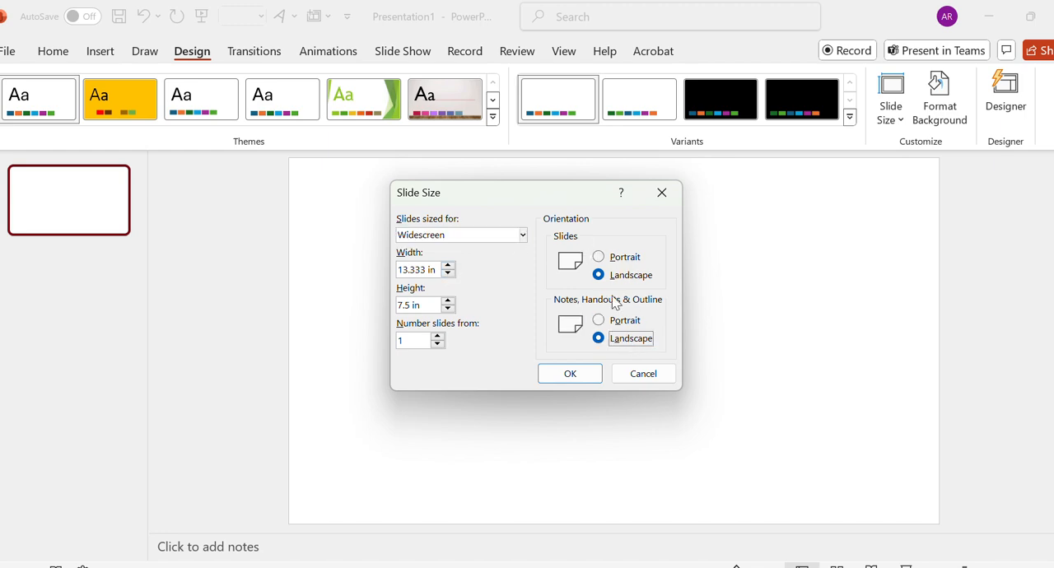
click(522, 234)
click(493, 273)
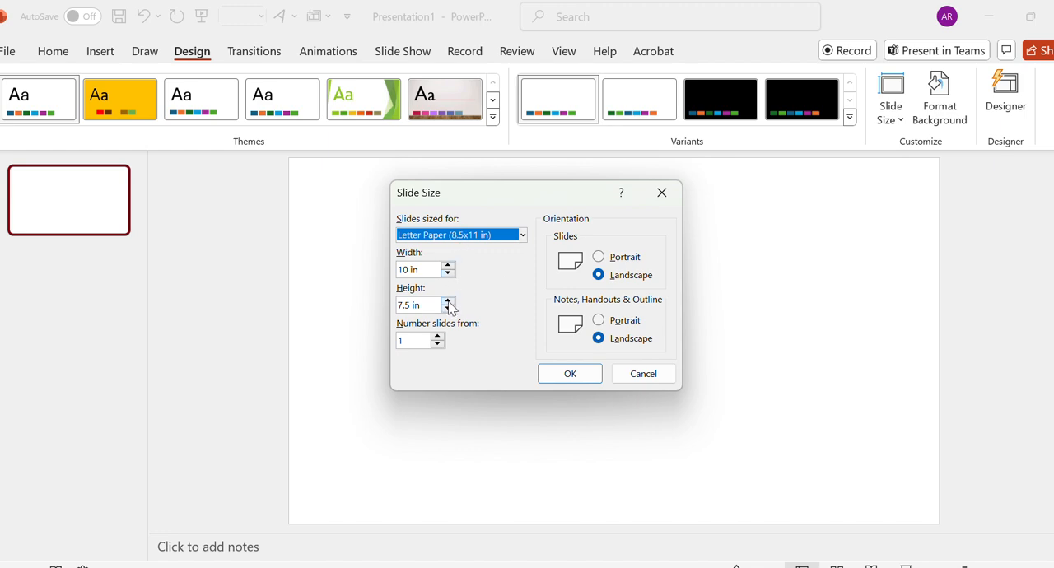
click(472, 236)
click(472, 237)
click(588, 378)
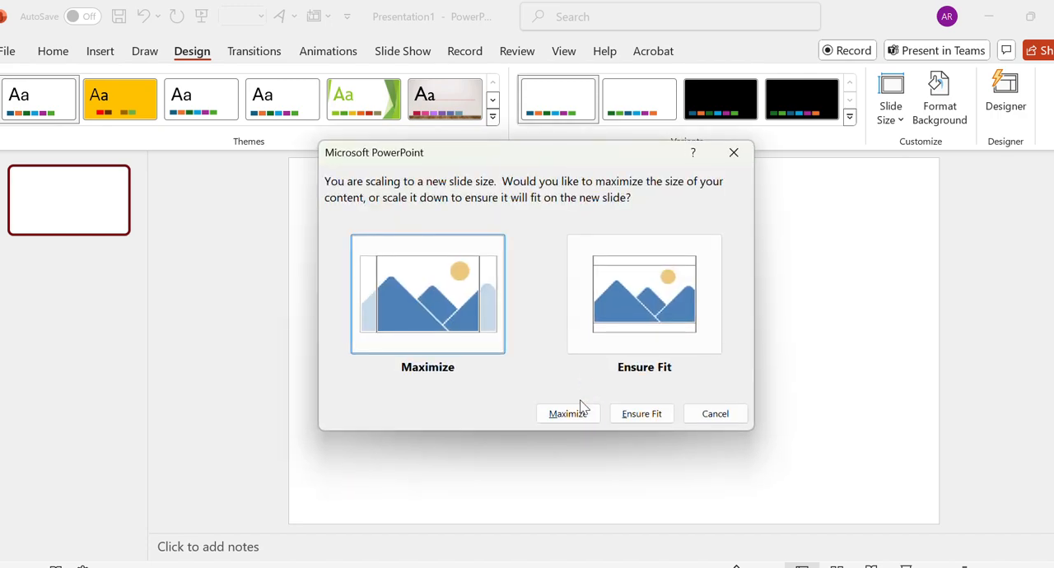
click(568, 413)
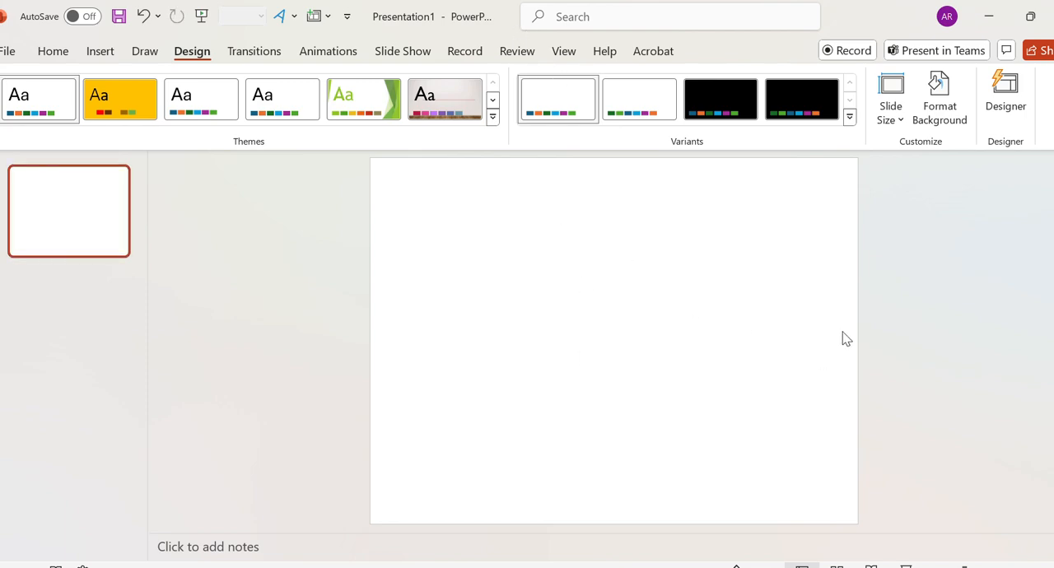
- Start inserting a picture from this device and browse to the RainbowTaskCardTemplatesEditable-1 folder
click(99, 53)
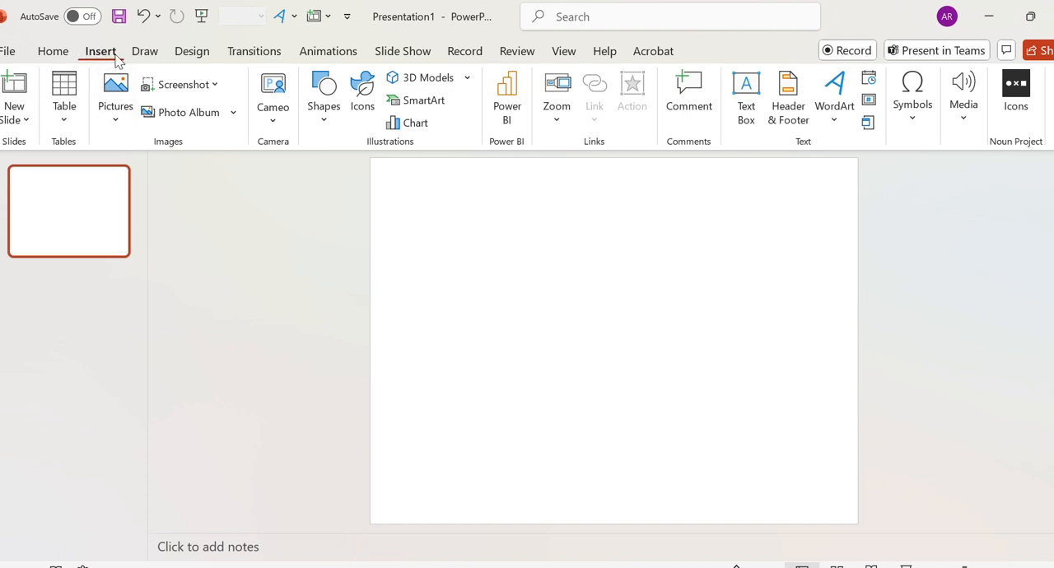
click(120, 126)
click(158, 176)
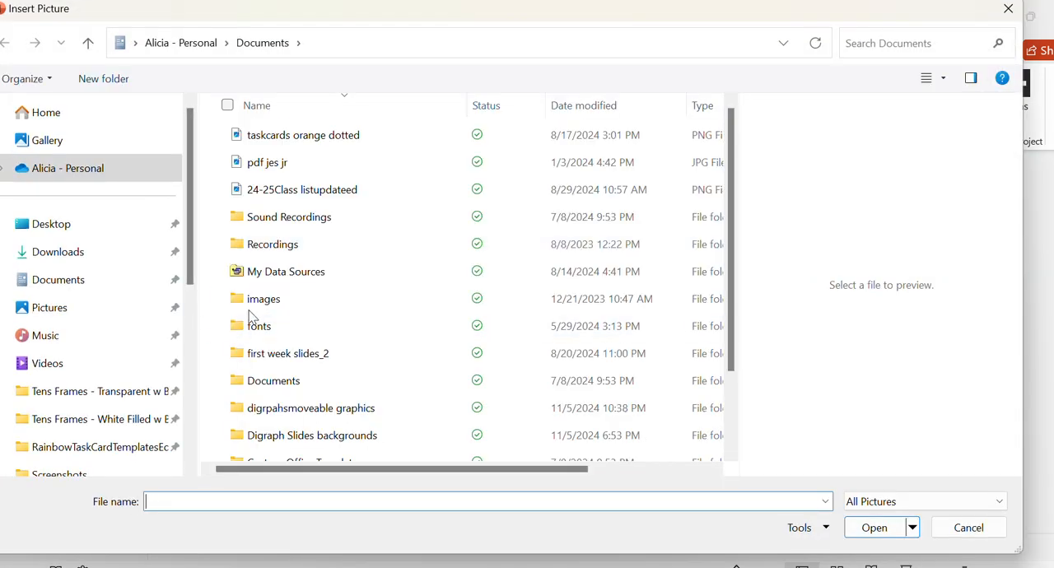
scroll(93, 329, down, 4)
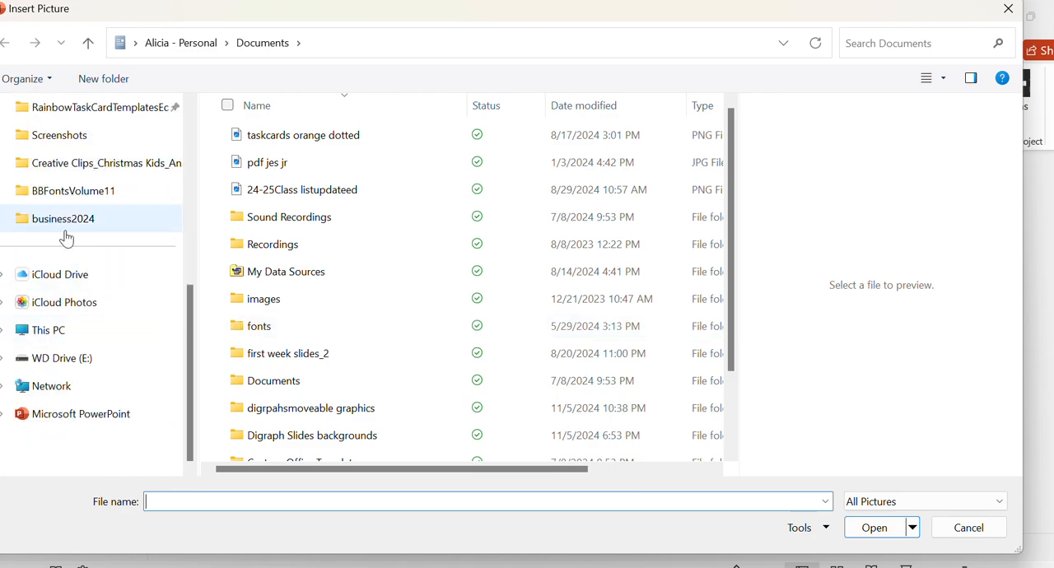
scroll(89, 165, up, 1)
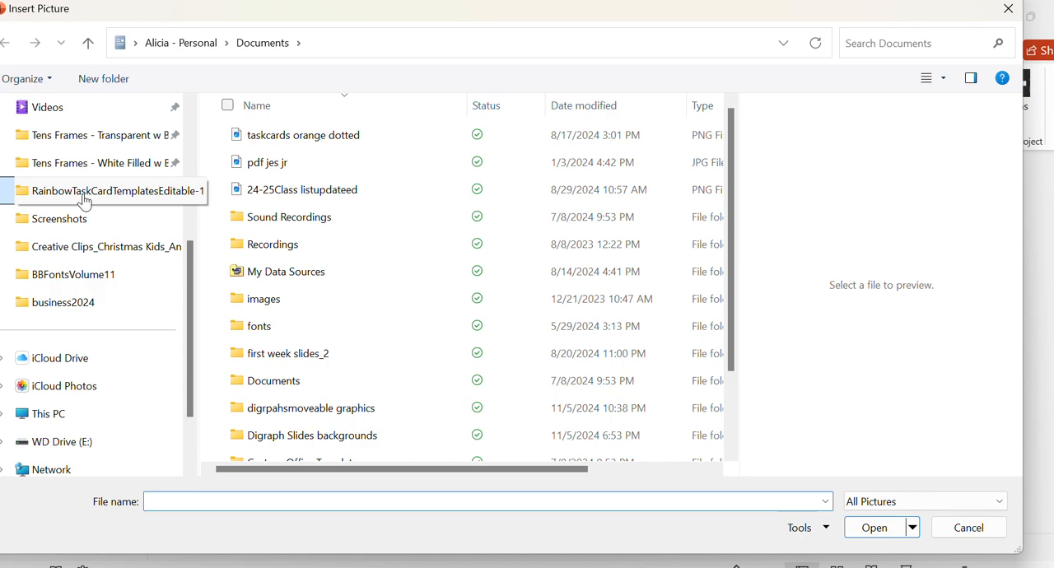
click(84, 196)
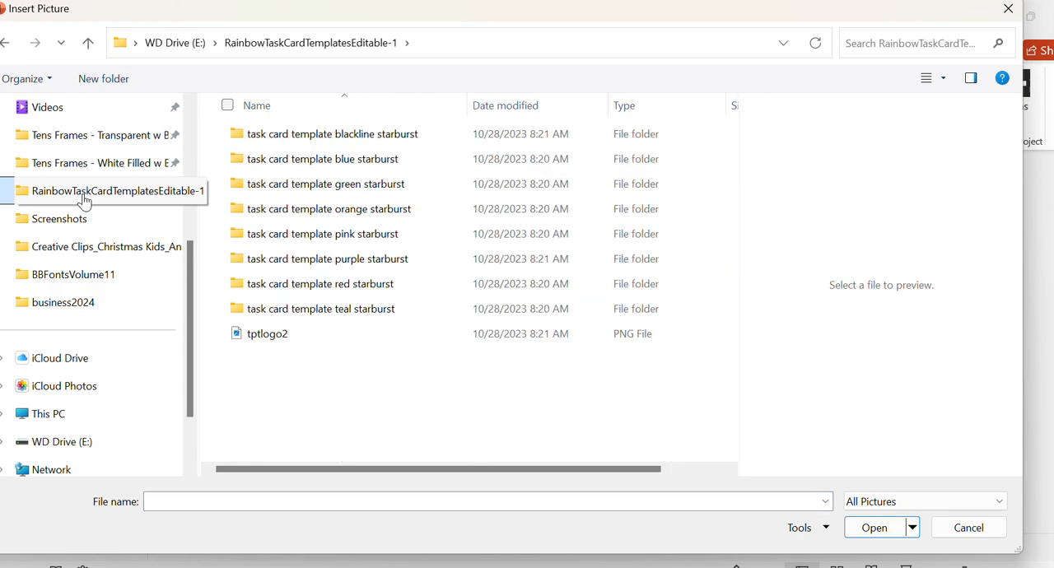
click(306, 336)
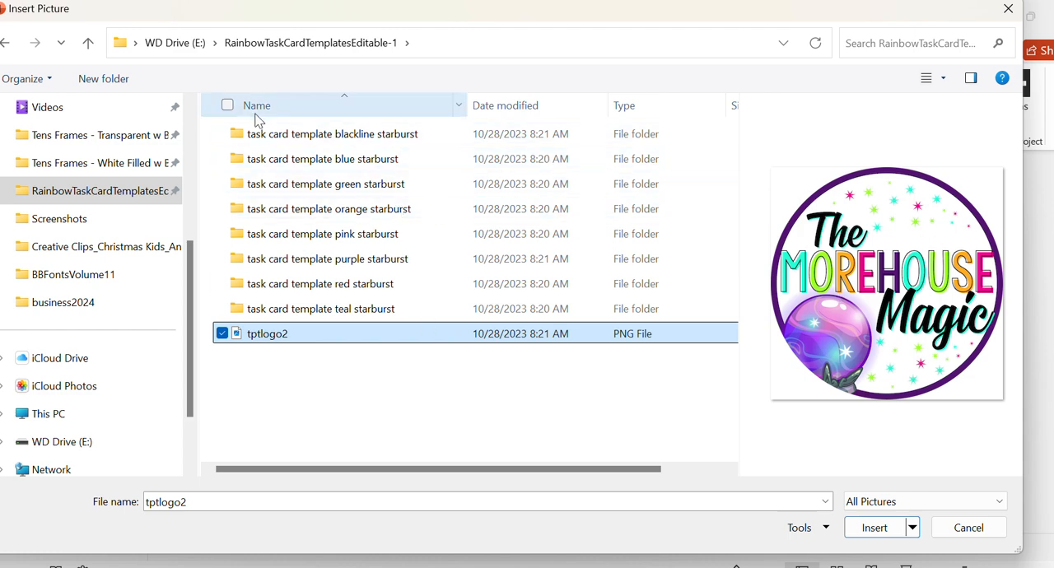
- Insert Slide9 from the "task card template blue starburst" folder as a picture, and delete it from the slide
click(330, 145)
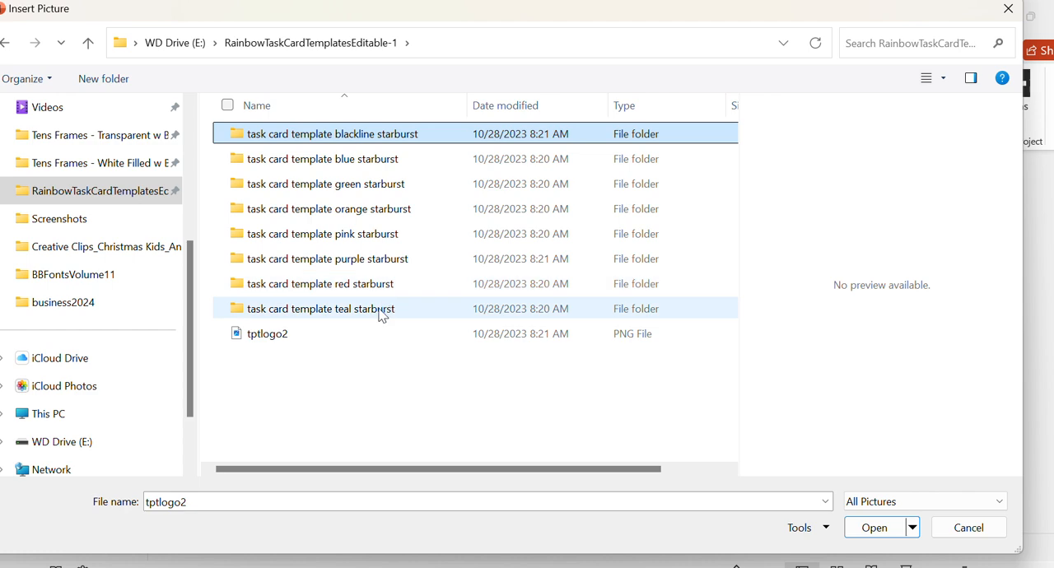
click(389, 165)
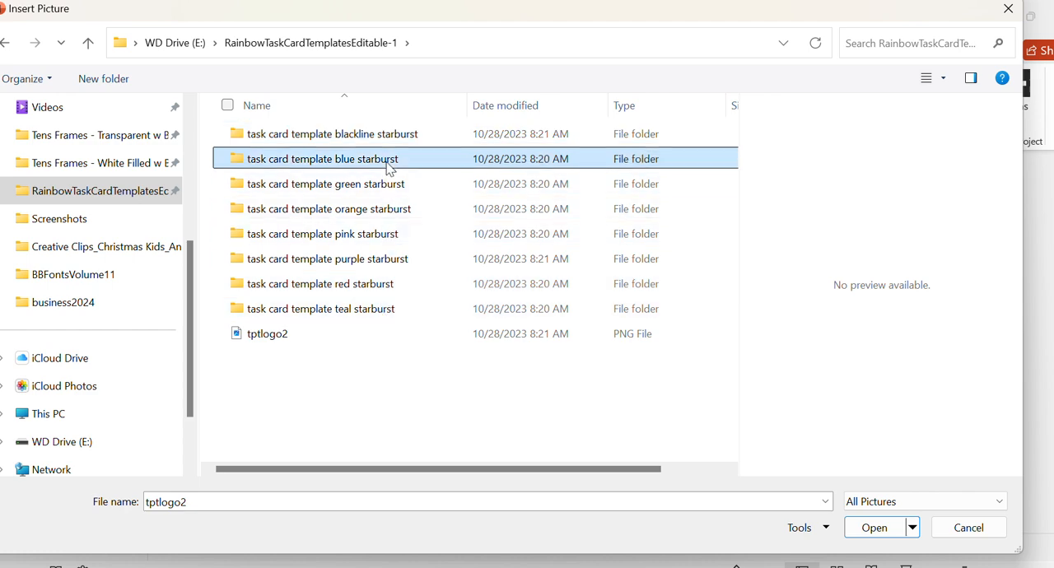
double_click(390, 165)
click(591, 250)
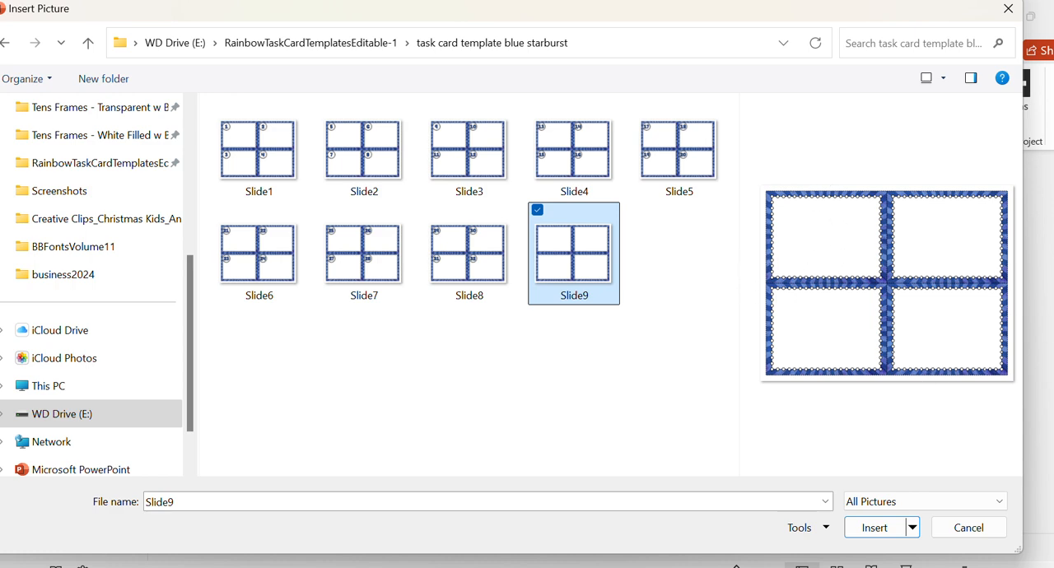
click(271, 168)
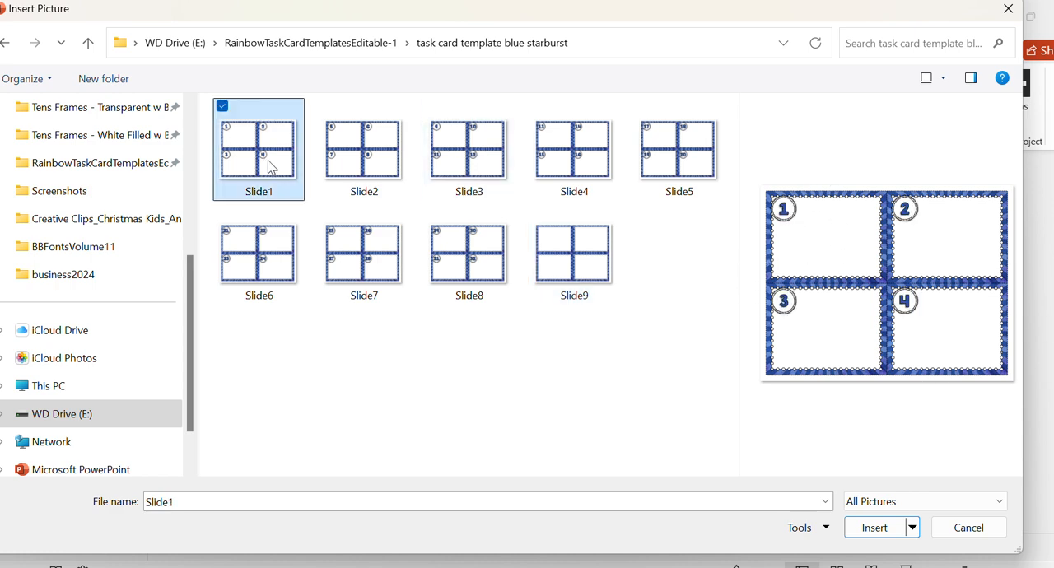
click(566, 264)
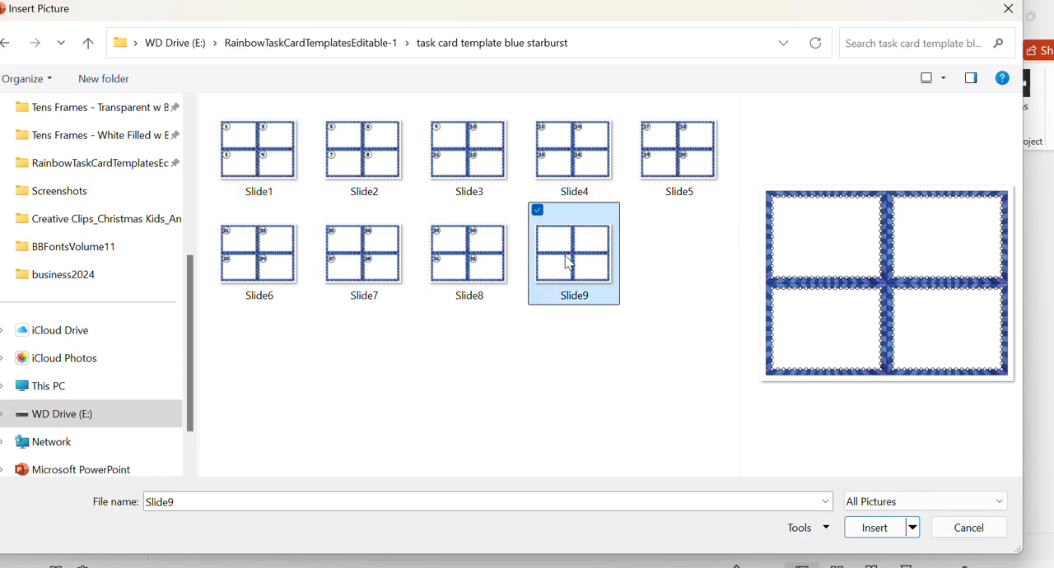
click(896, 535)
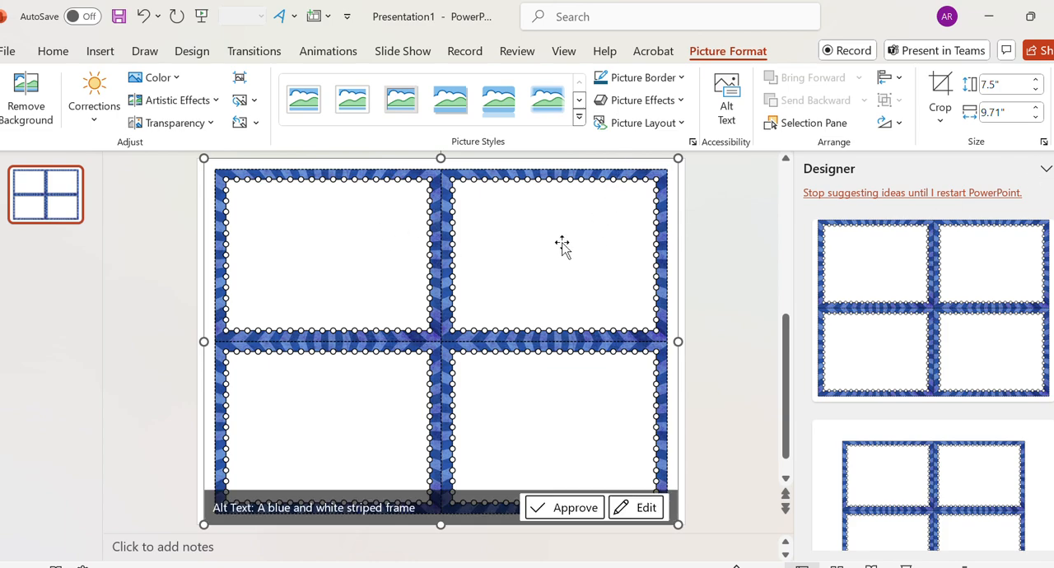
key(Delete)
- Fill the slide background with the Slide9 picture from the "task card template blue starburst" folder and apply it to all slides
click(192, 52)
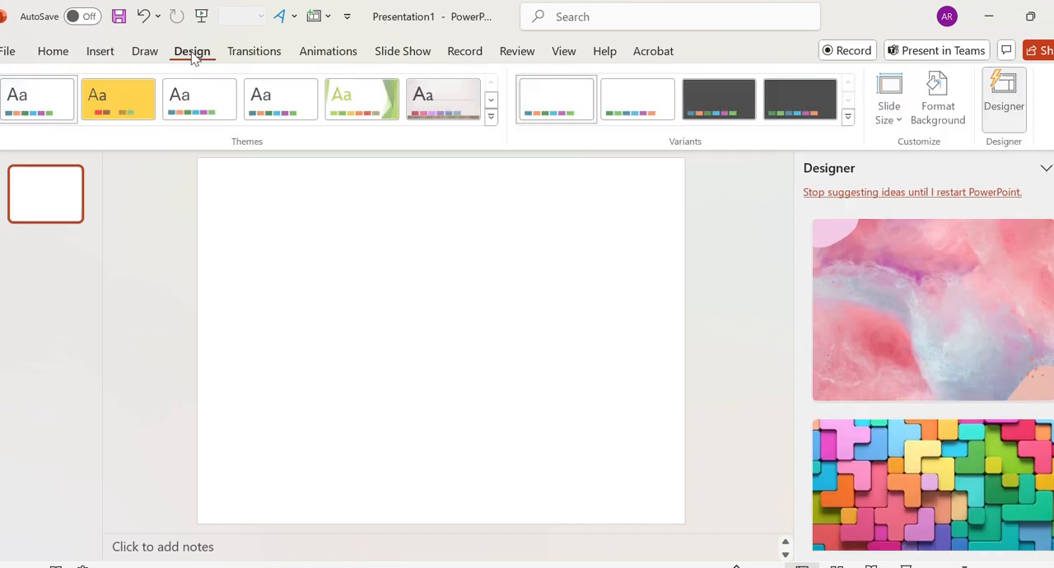
click(940, 109)
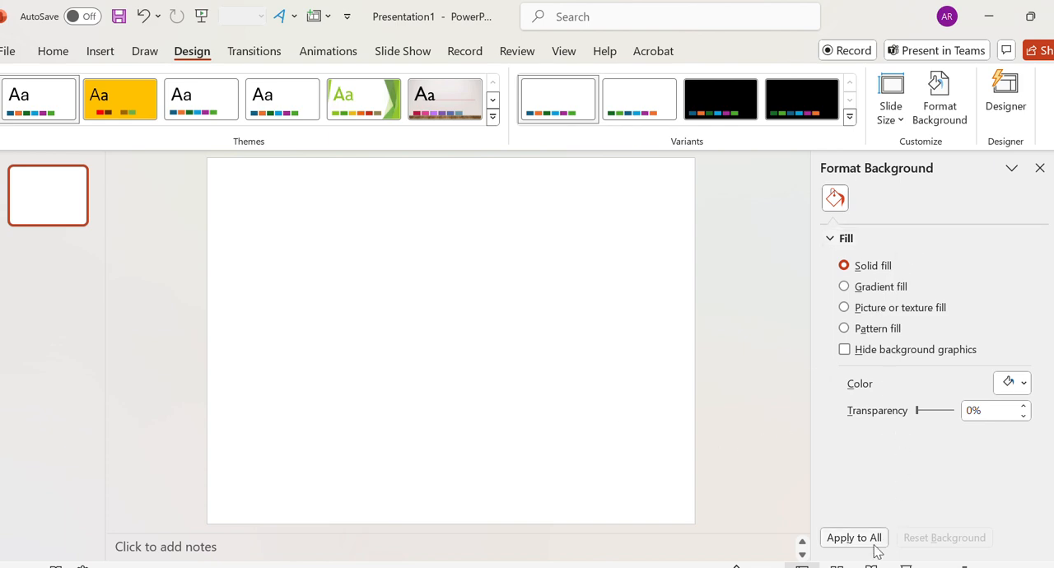
click(873, 308)
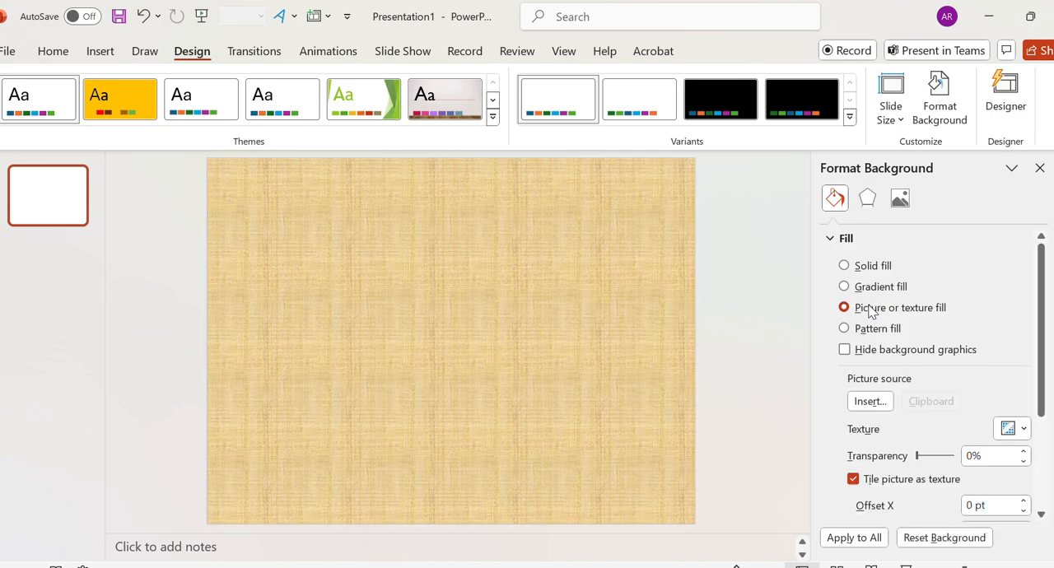
click(870, 400)
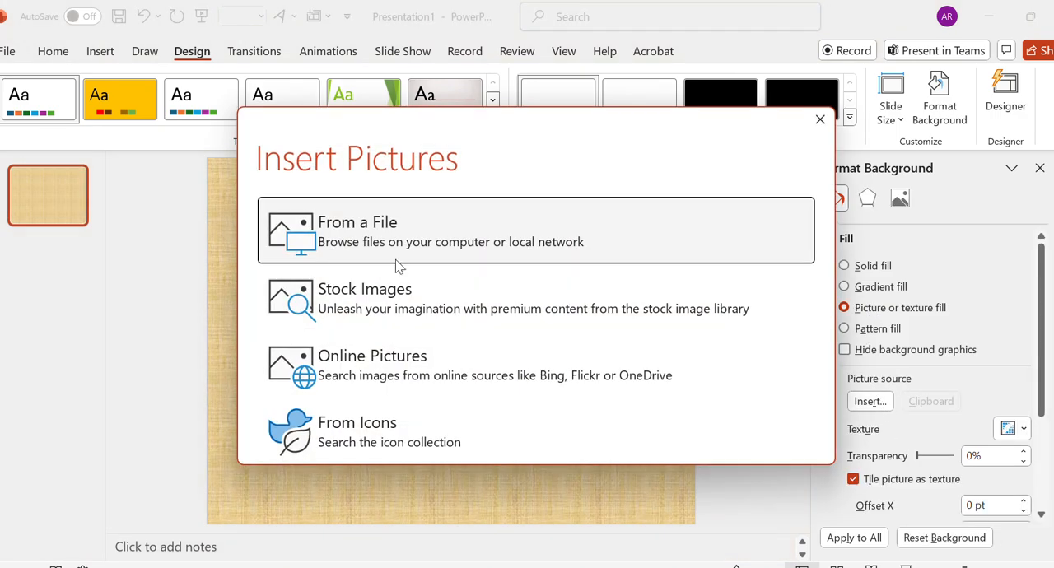
click(396, 234)
click(591, 264)
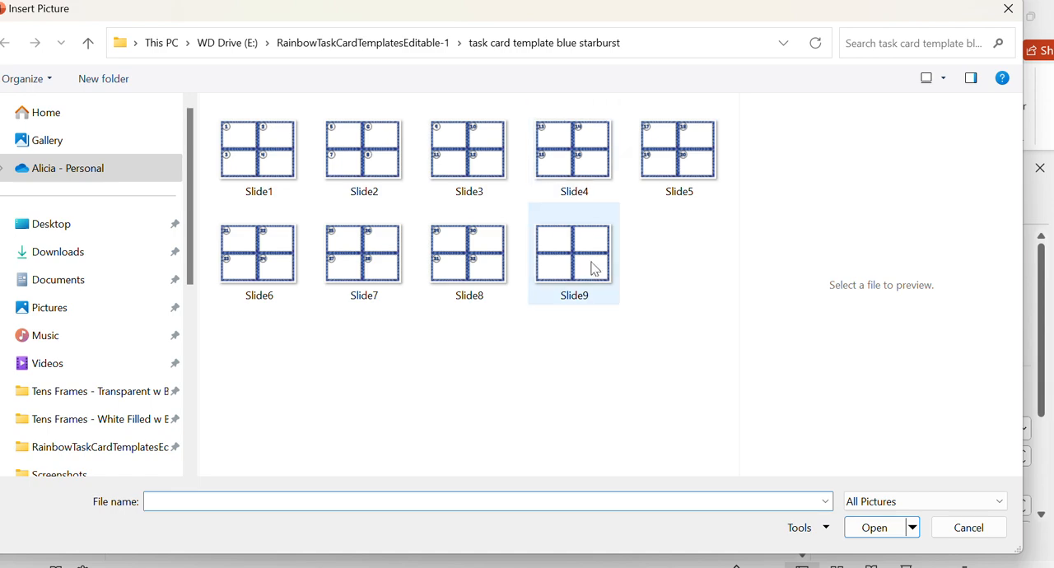
click(874, 531)
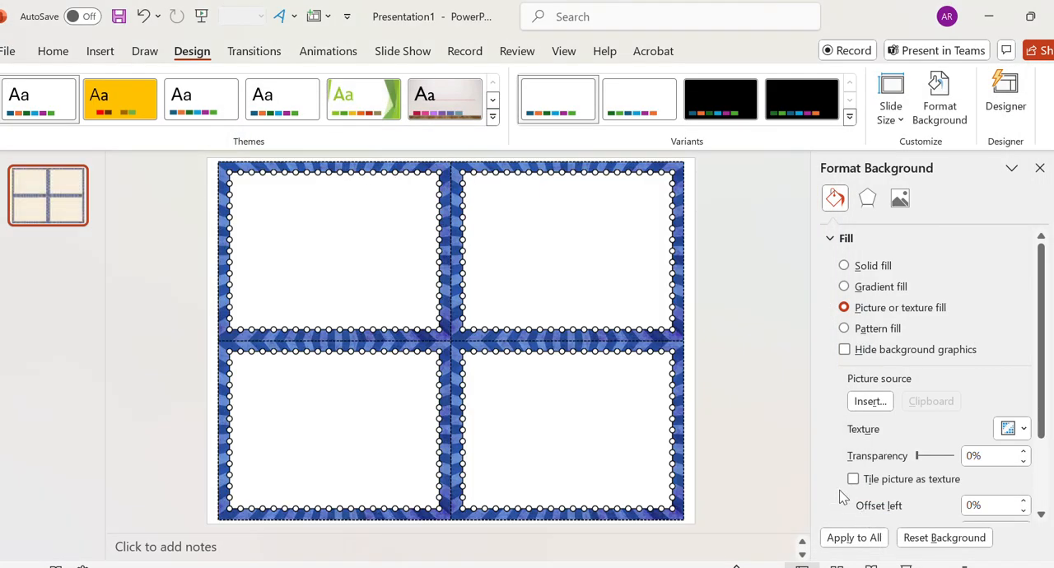
click(869, 545)
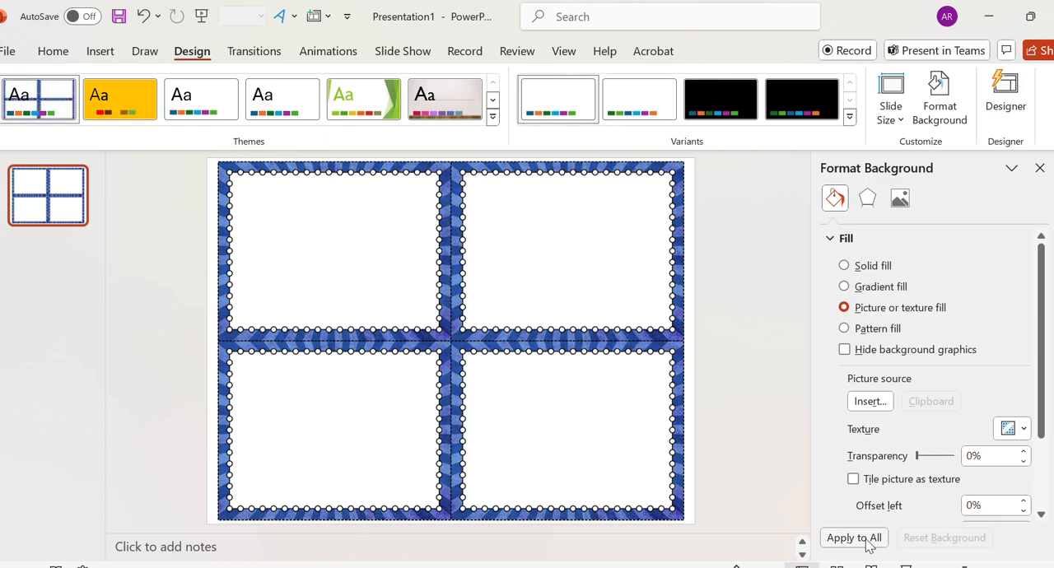
click(1040, 168)
- Add a second blank slide with the same frame background and dismiss the design suggestions
click(53, 51)
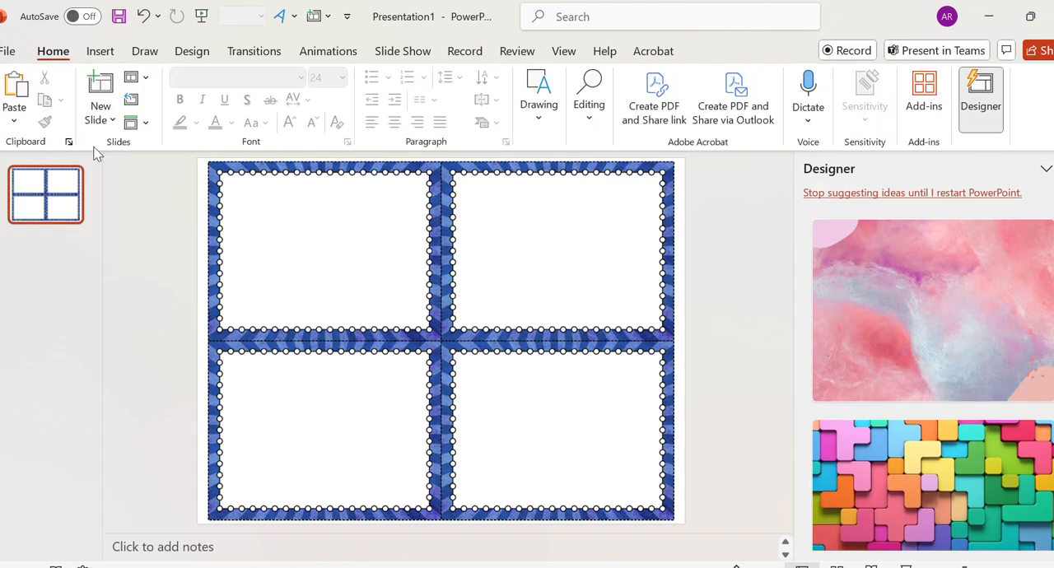
click(100, 113)
click(142, 376)
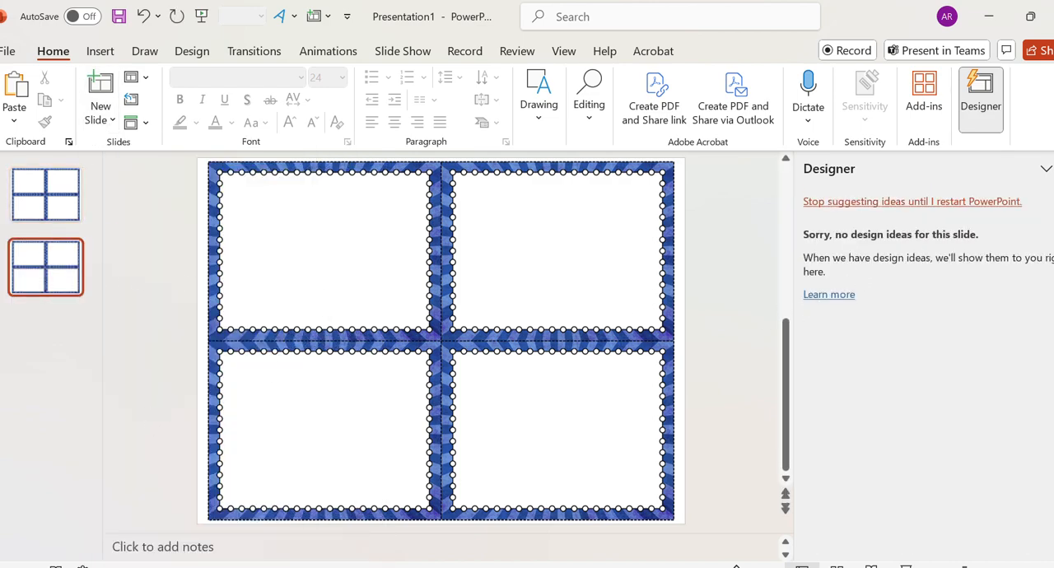
click(1053, 169)
- Add black WordArt reading "A" to the first slide and place it in the top-left corner of the upper-left card
click(46, 214)
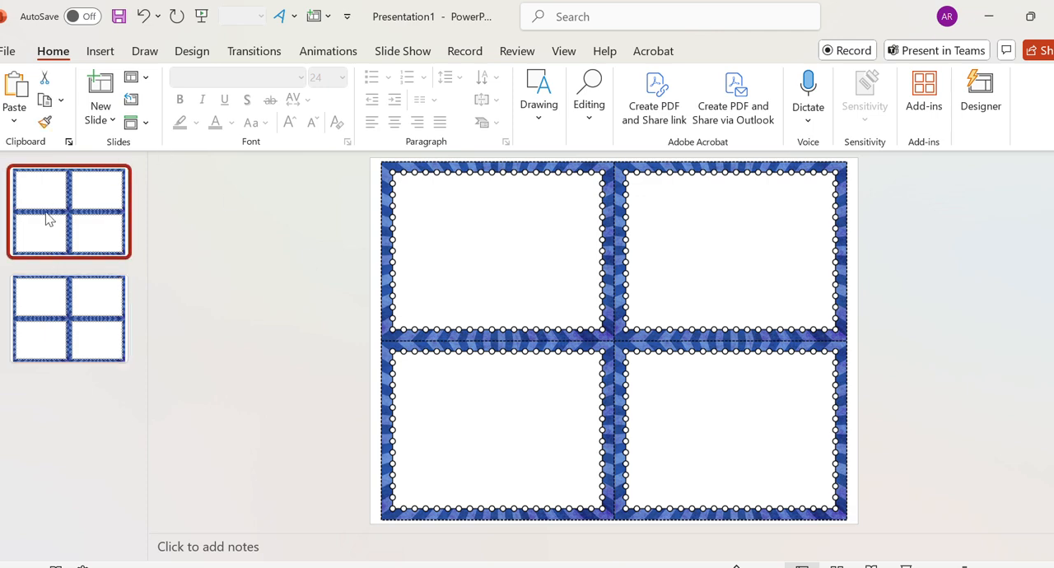
click(294, 16)
click(295, 56)
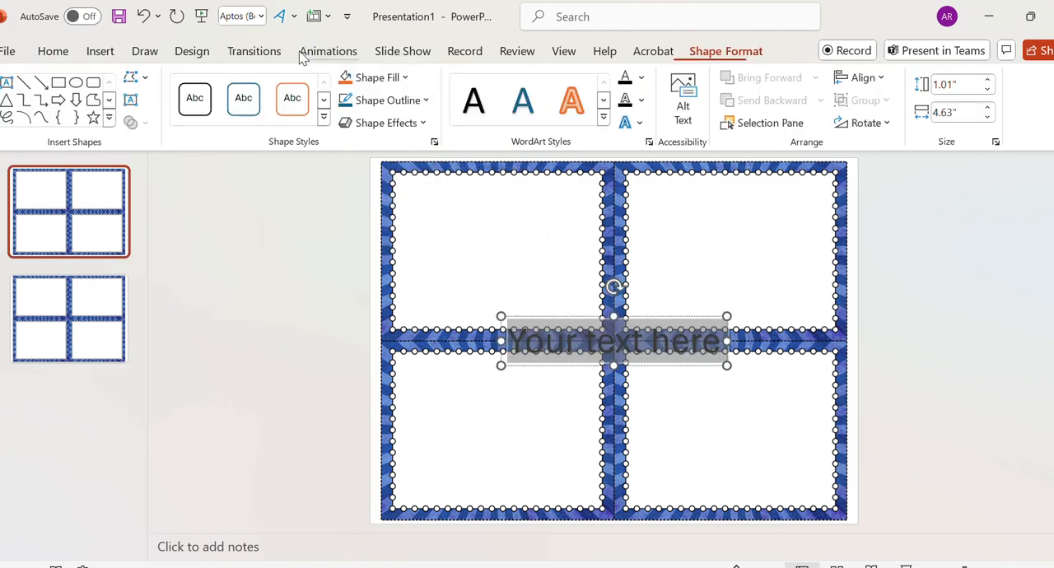
text(A)
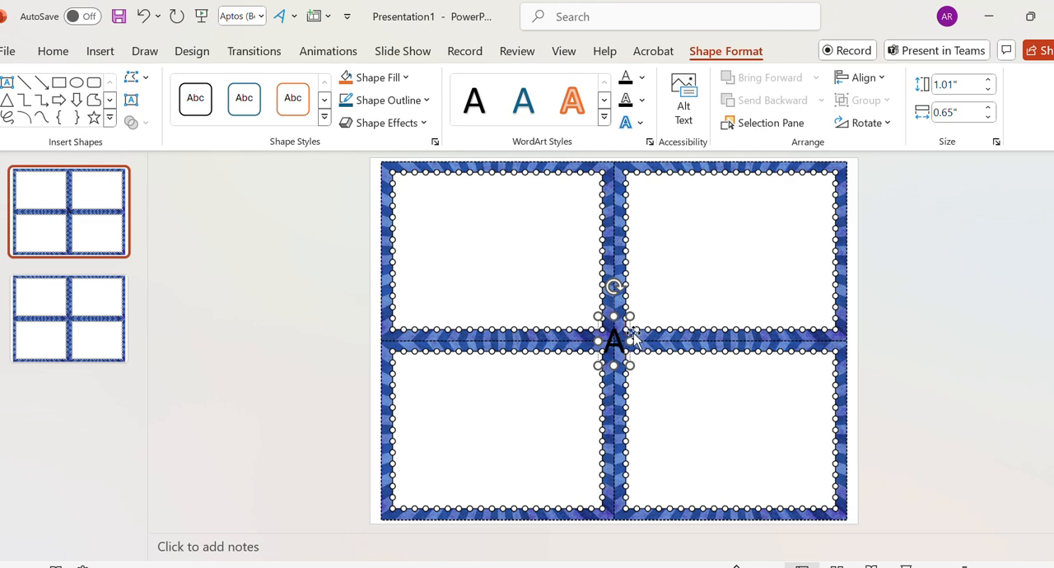
drag(633, 337, 425, 187)
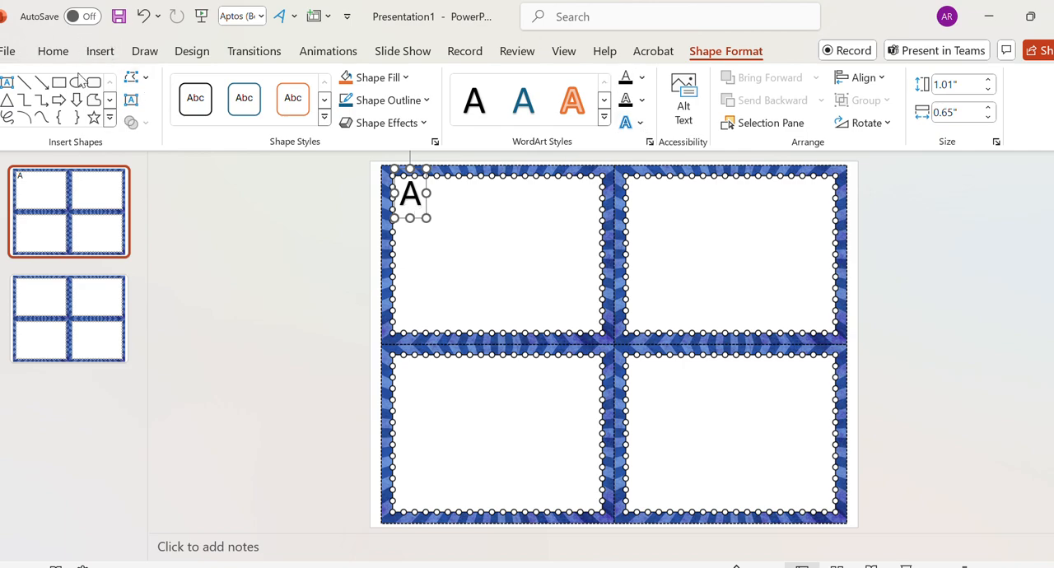
- Start inserting a picture from this device and look through the Creative Clips Christmas clip art folders
click(102, 51)
click(127, 111)
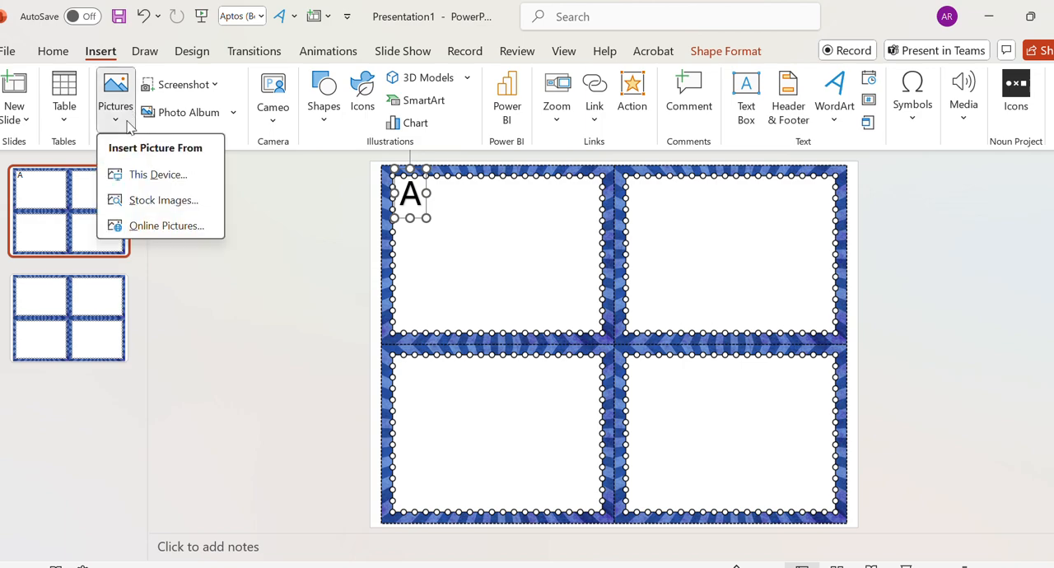
click(168, 173)
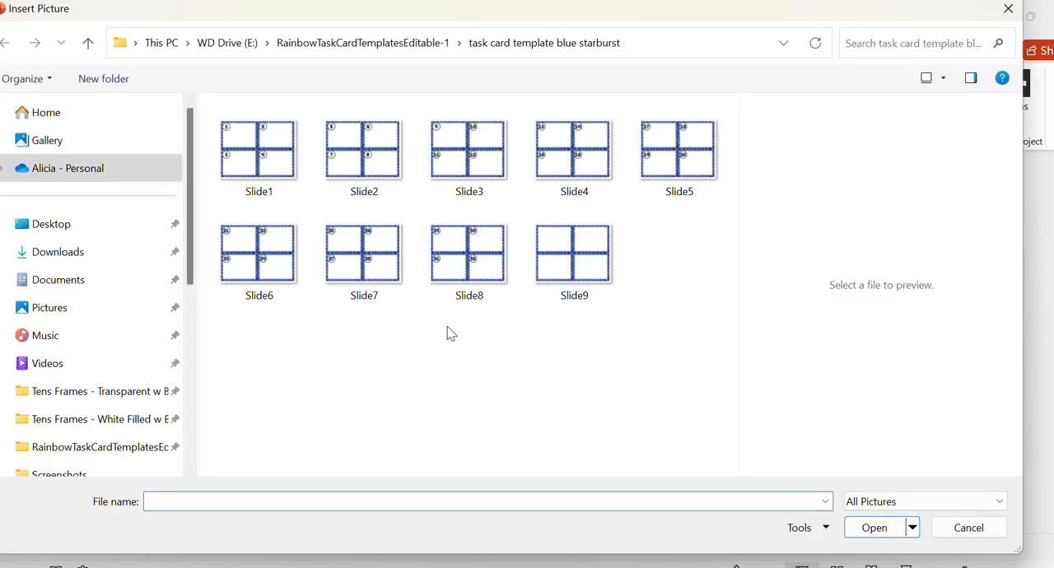
scroll(103, 415, down, 2)
scroll(62, 329, down, 2)
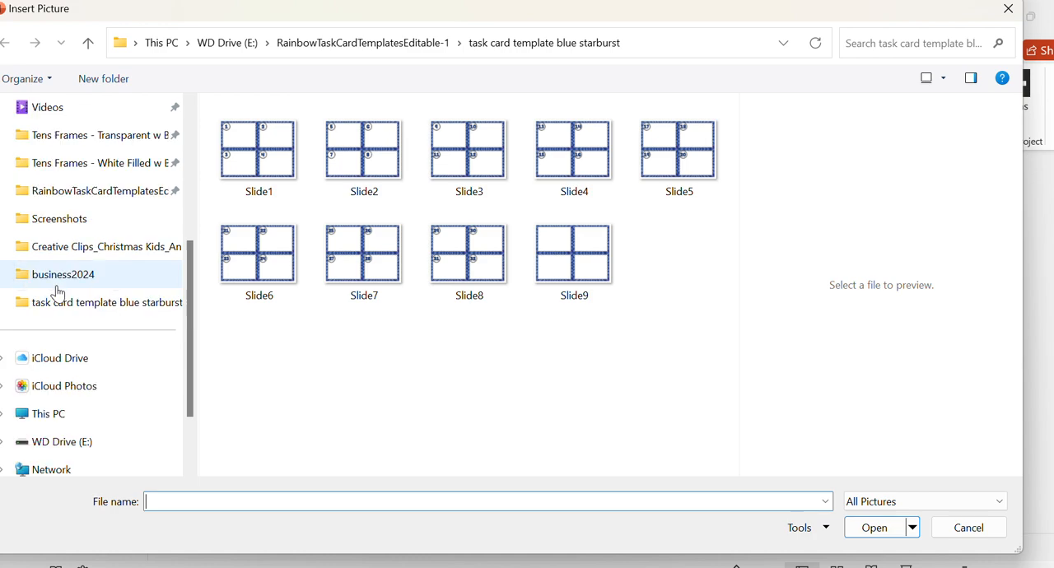
click(139, 173)
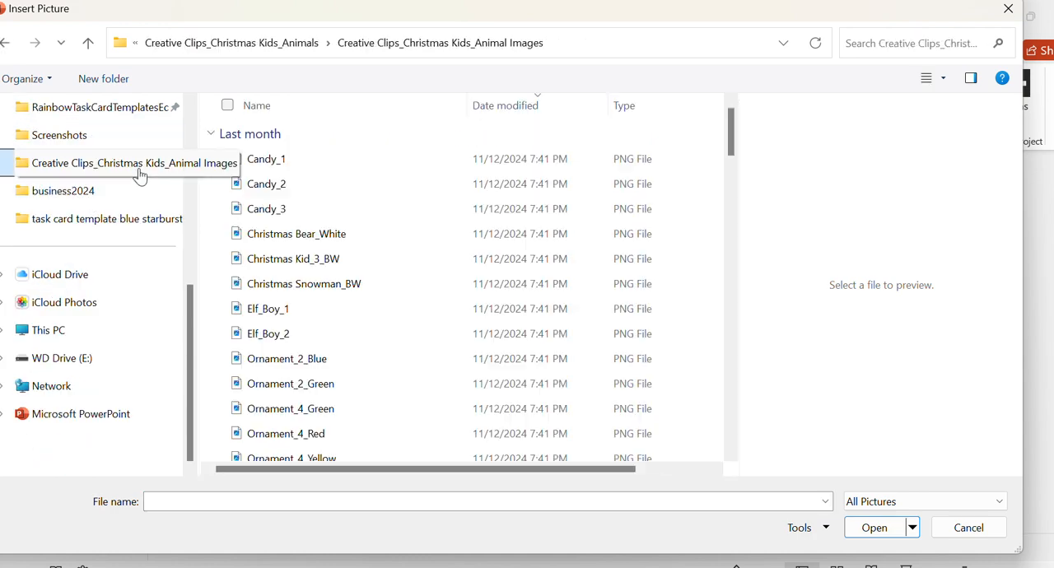
scroll(368, 411, down, 2)
scroll(368, 411, down, 3)
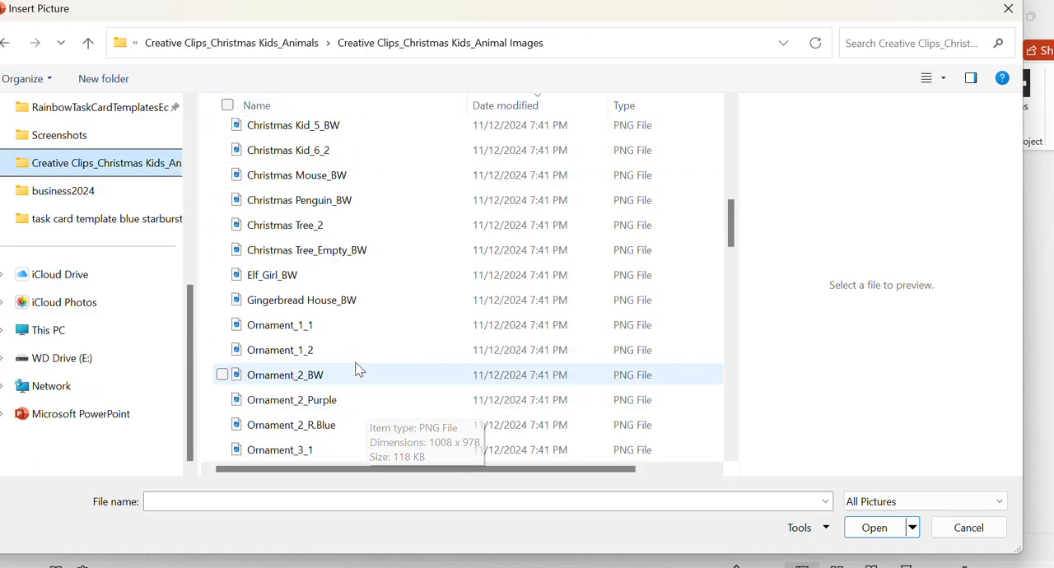
click(289, 47)
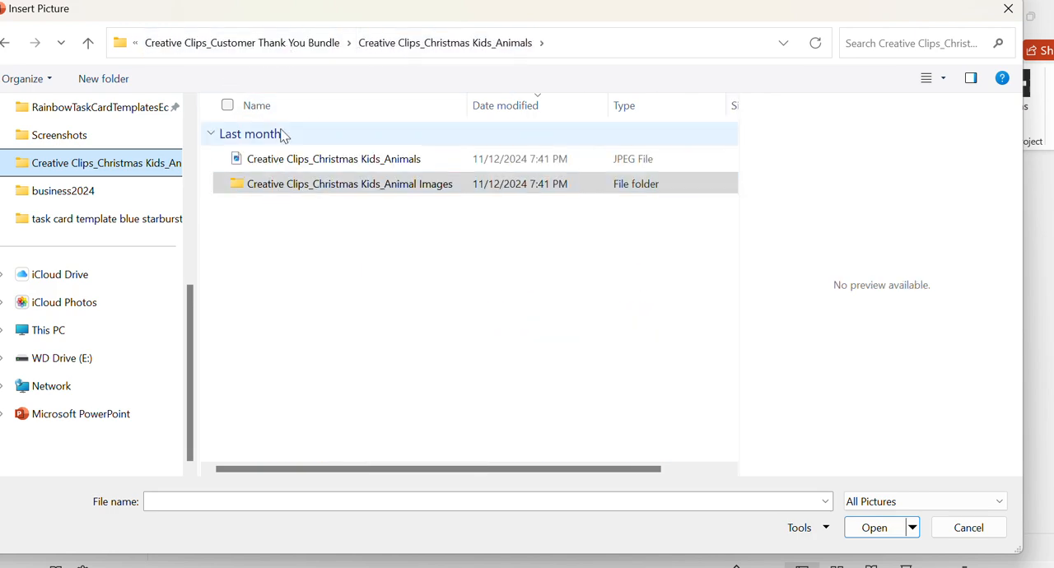
click(261, 42)
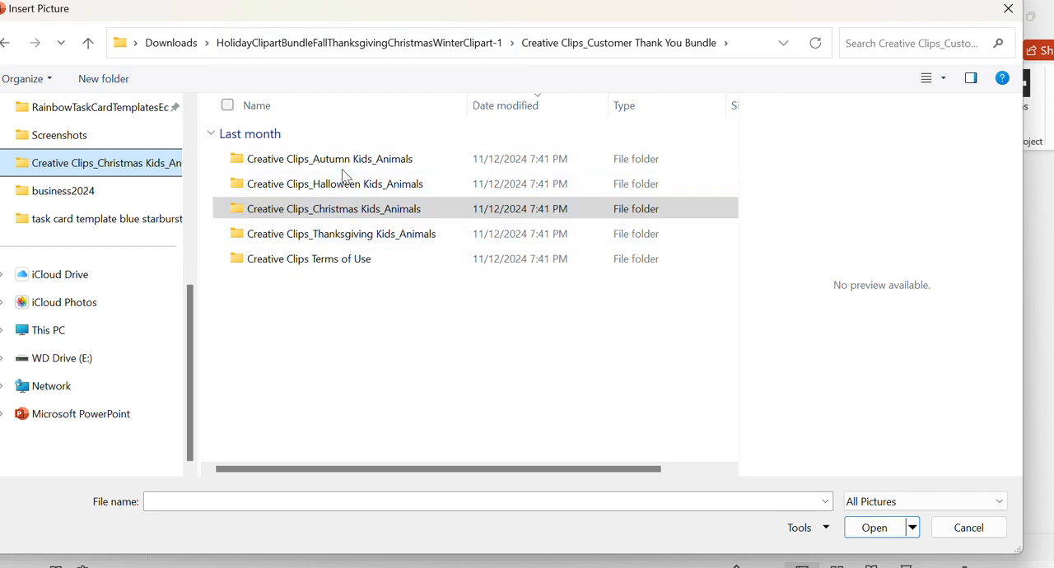
click(350, 208)
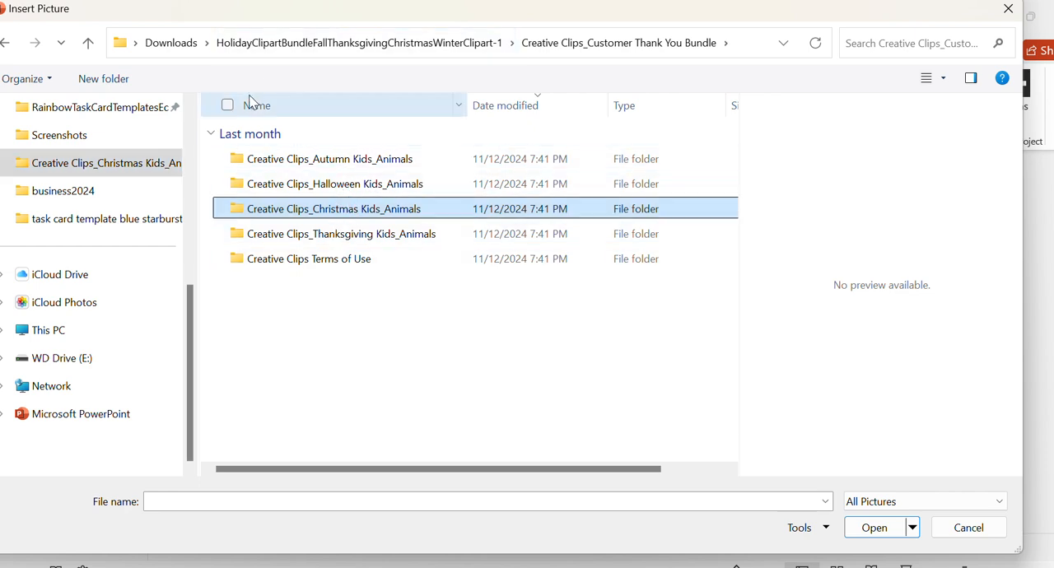
click(79, 167)
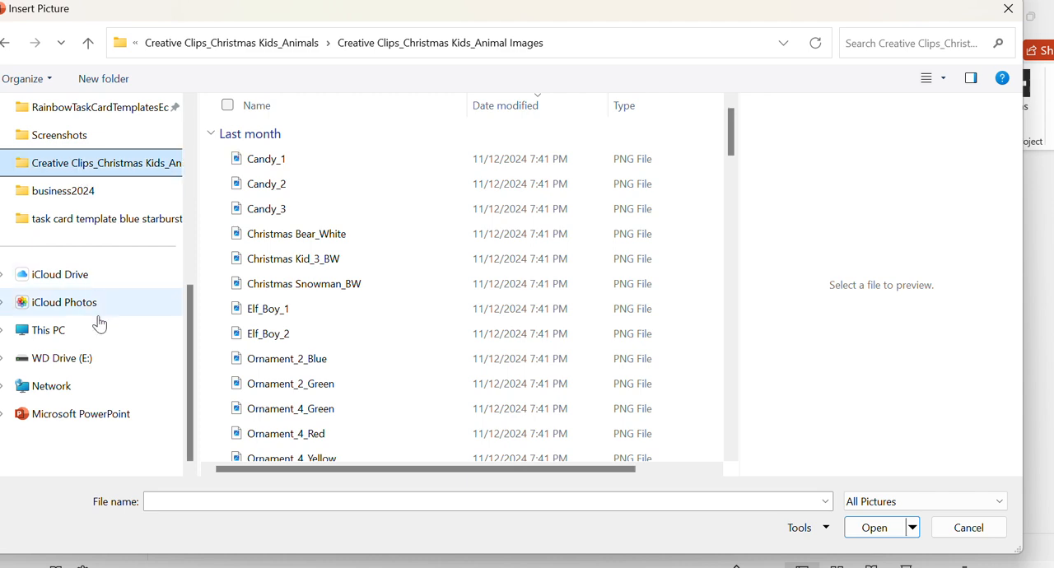
- Search WD Drive (E:) for "winter" and open the Winter Clip Art folder
click(101, 360)
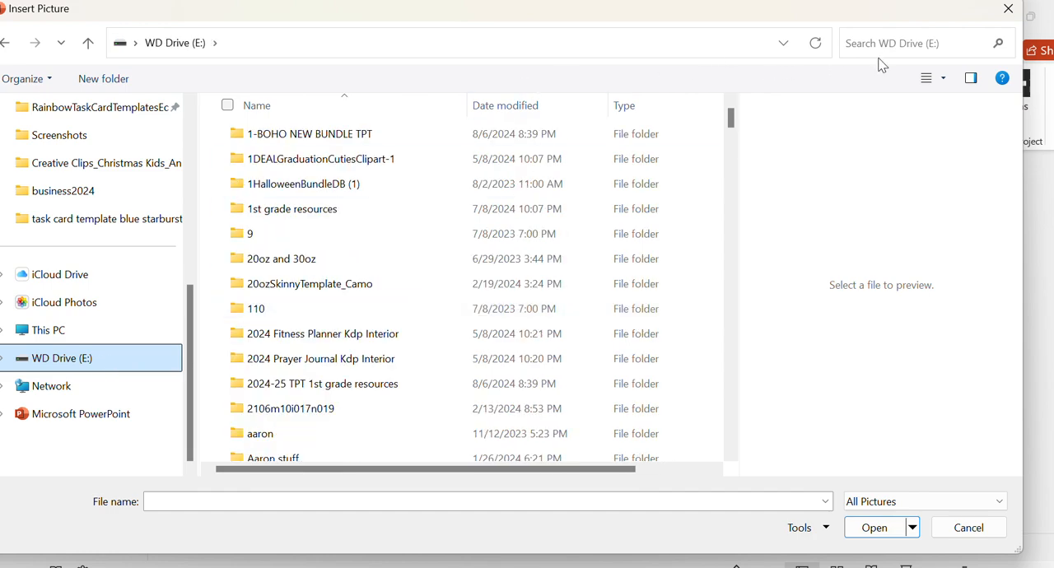
click(899, 43)
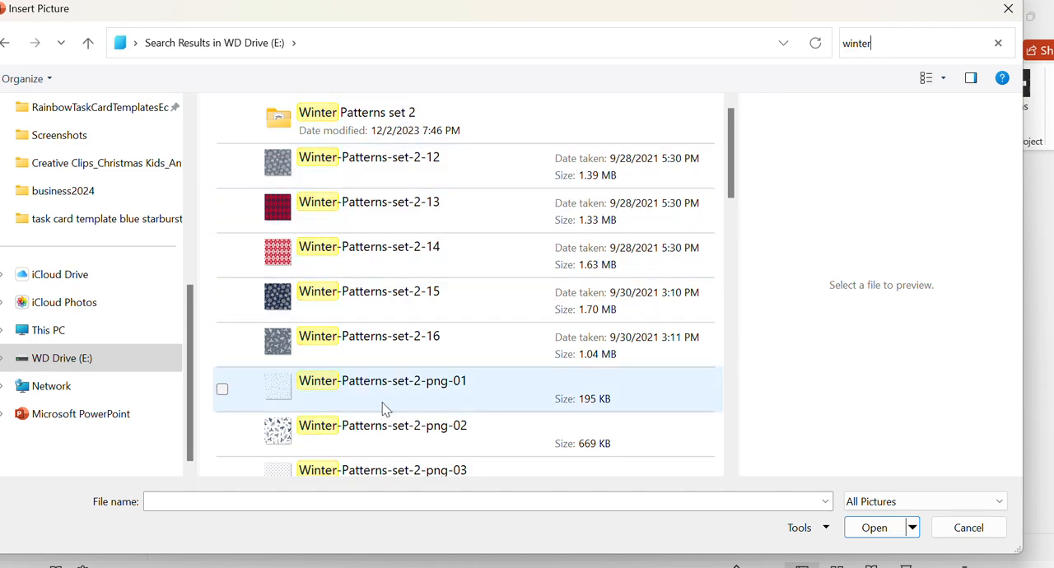
scroll(378, 406, down, 3)
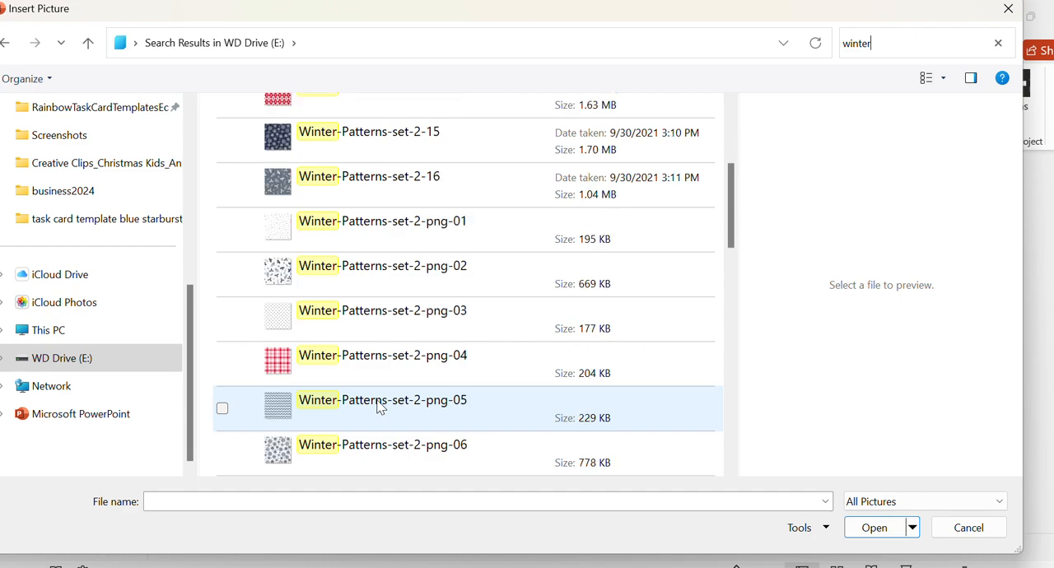
scroll(378, 405, down, 3)
scroll(378, 406, down, 3)
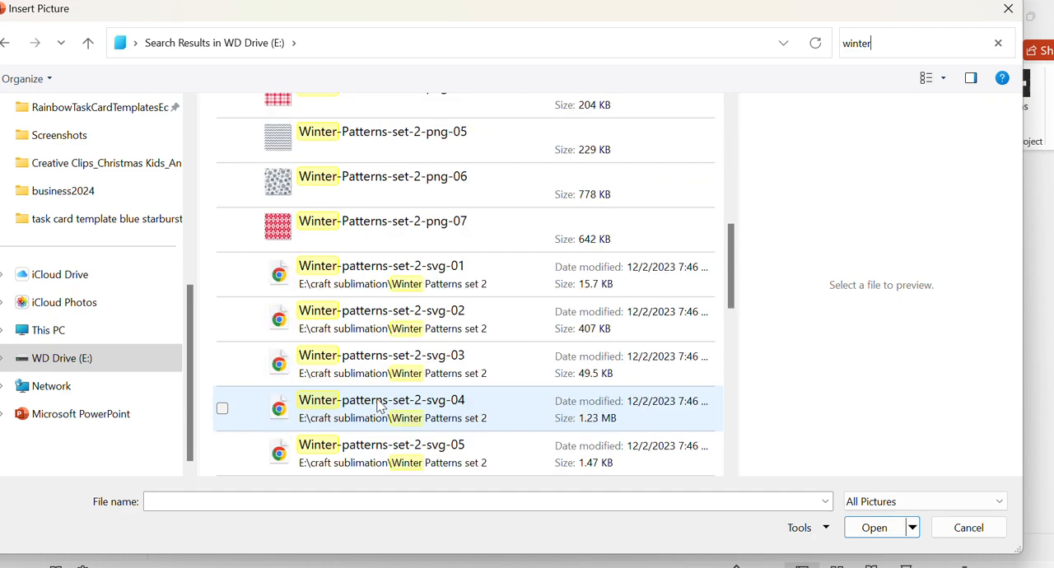
scroll(397, 285, down, 9)
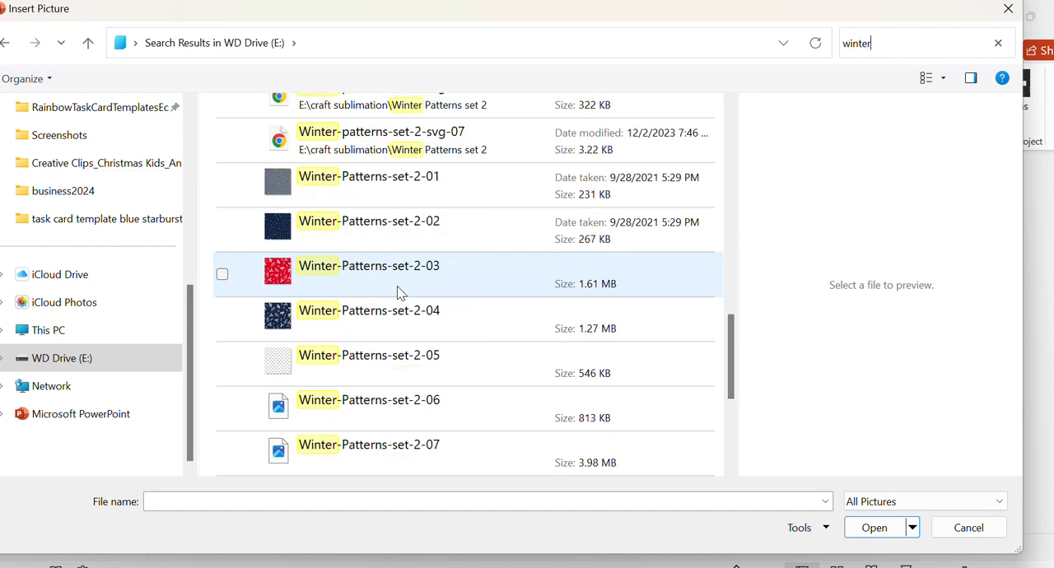
scroll(396, 290, down, 5)
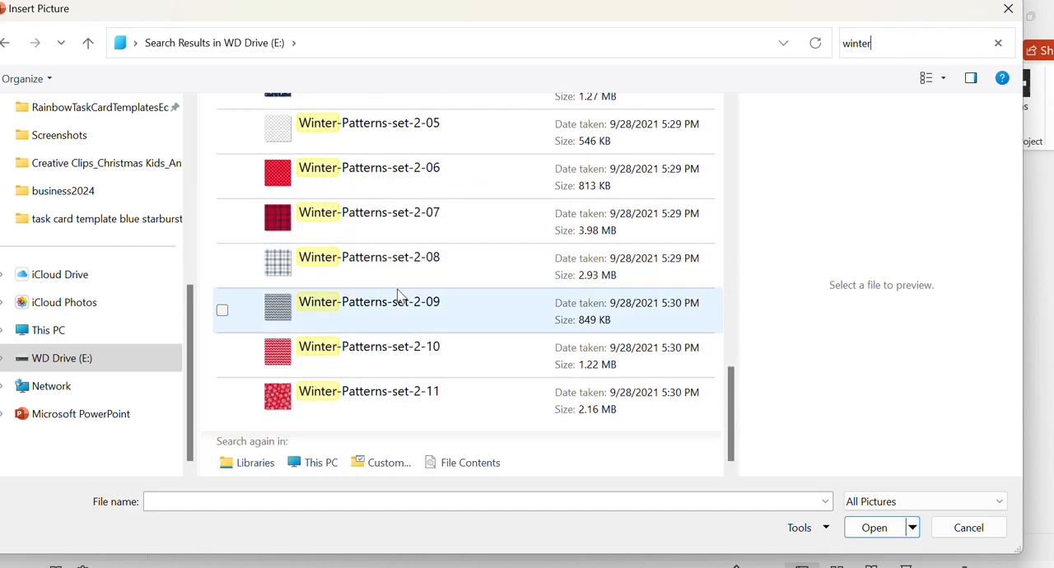
scroll(398, 293, up, 15)
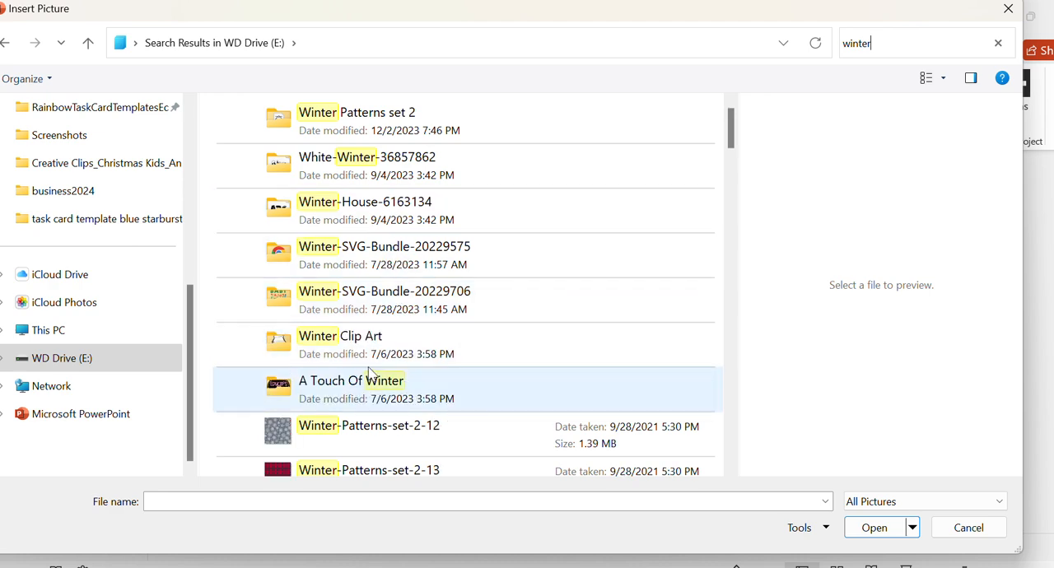
click(369, 353)
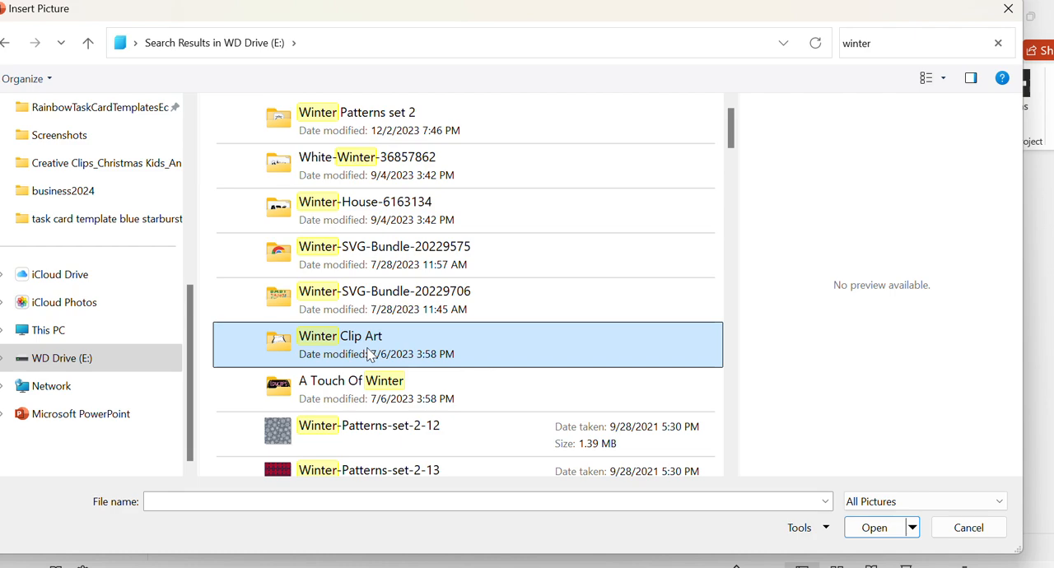
double_click(369, 354)
- Insert the mitten_blue picture from the Winter Clip Art folder onto the first slide
scroll(432, 222, down, 1)
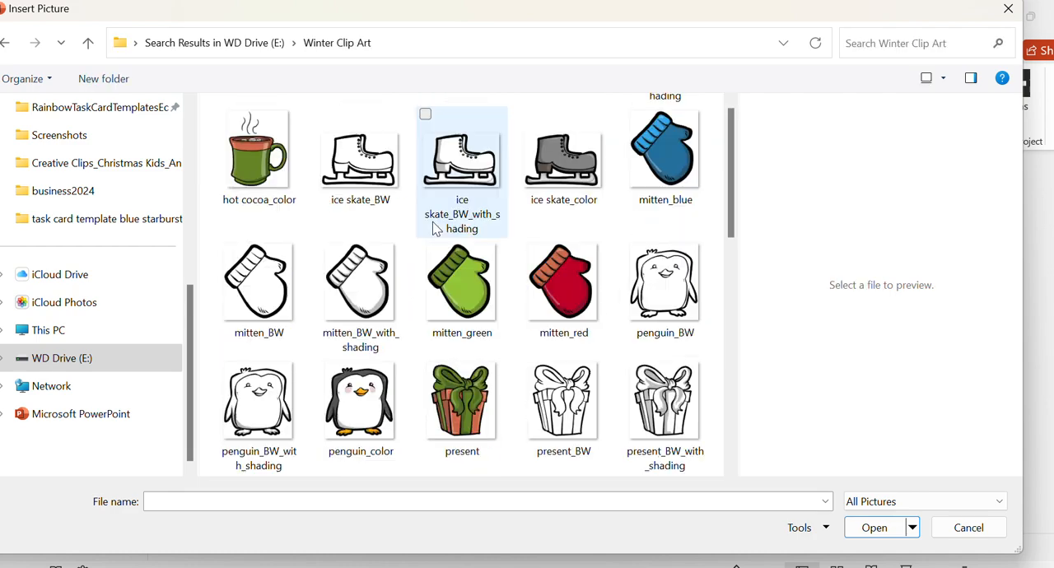
scroll(432, 221, down, 4)
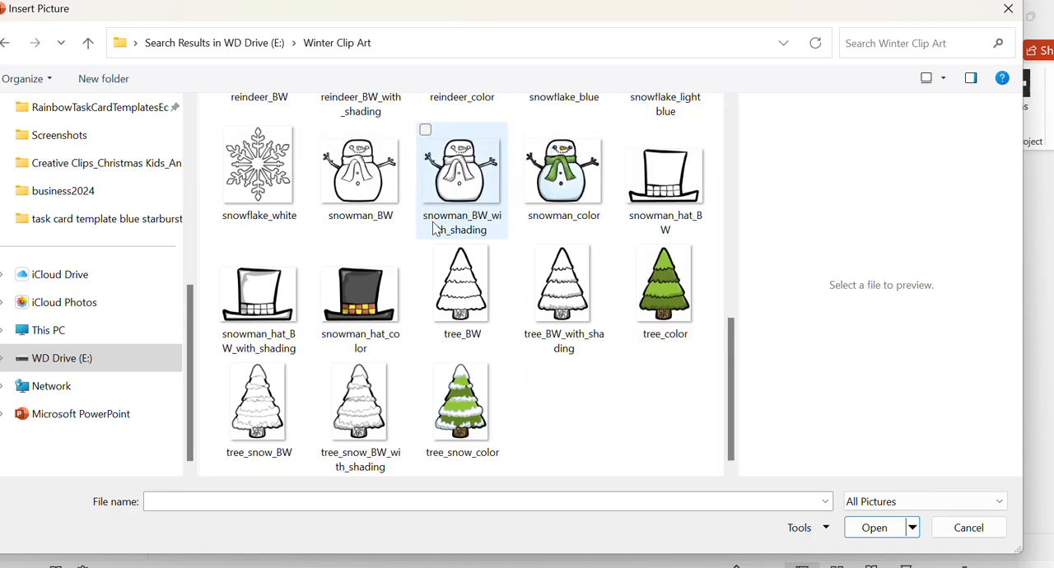
scroll(353, 242, up, 5)
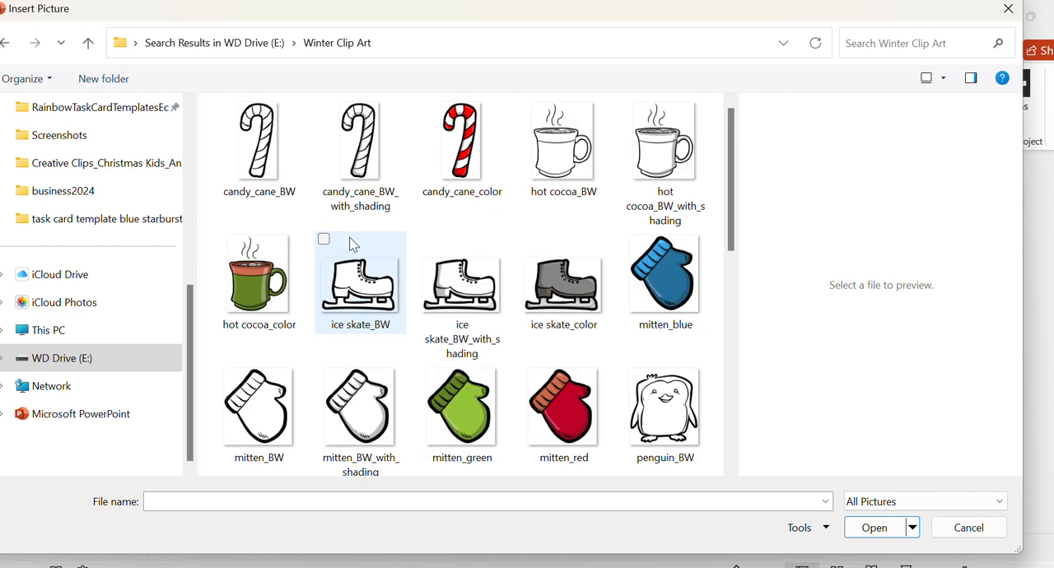
click(661, 272)
click(873, 527)
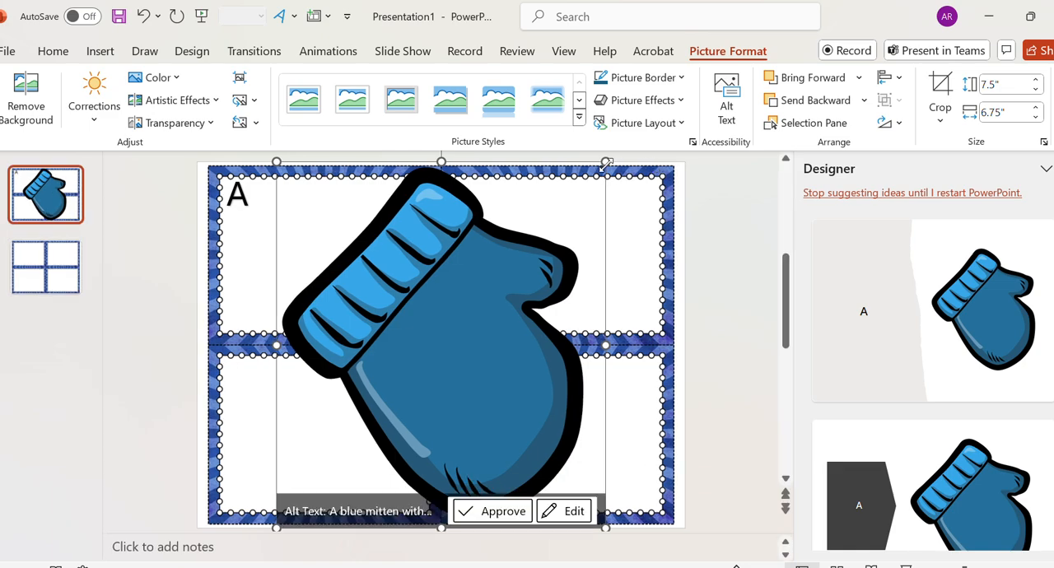
- Shrink the mitten to about 1.08" by 0.97" and set it upright behind the letter A in the upper-left card
drag(606, 163, 255, 212)
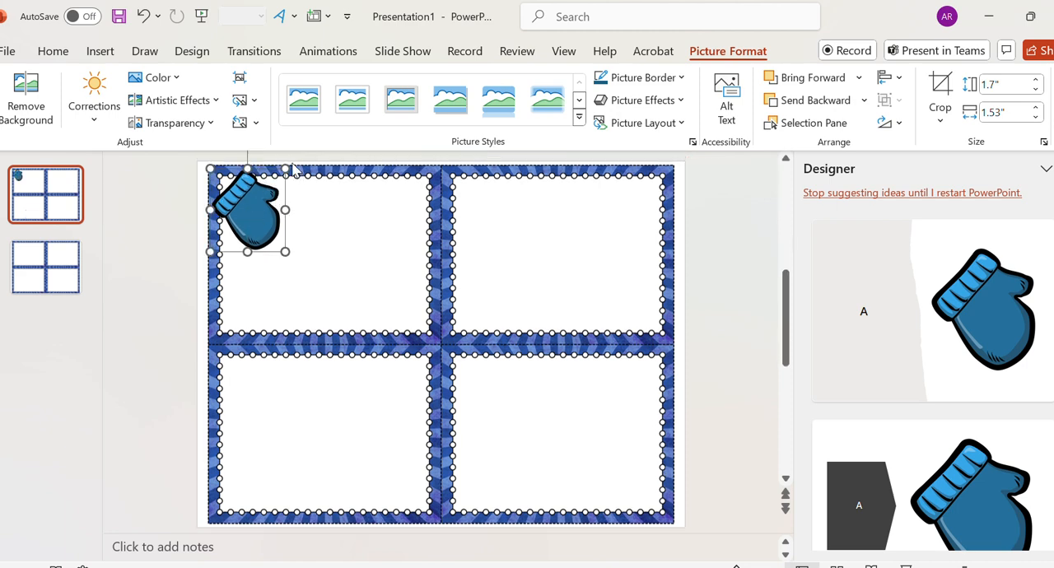
drag(285, 168, 238, 201)
drag(239, 151, 239, 209)
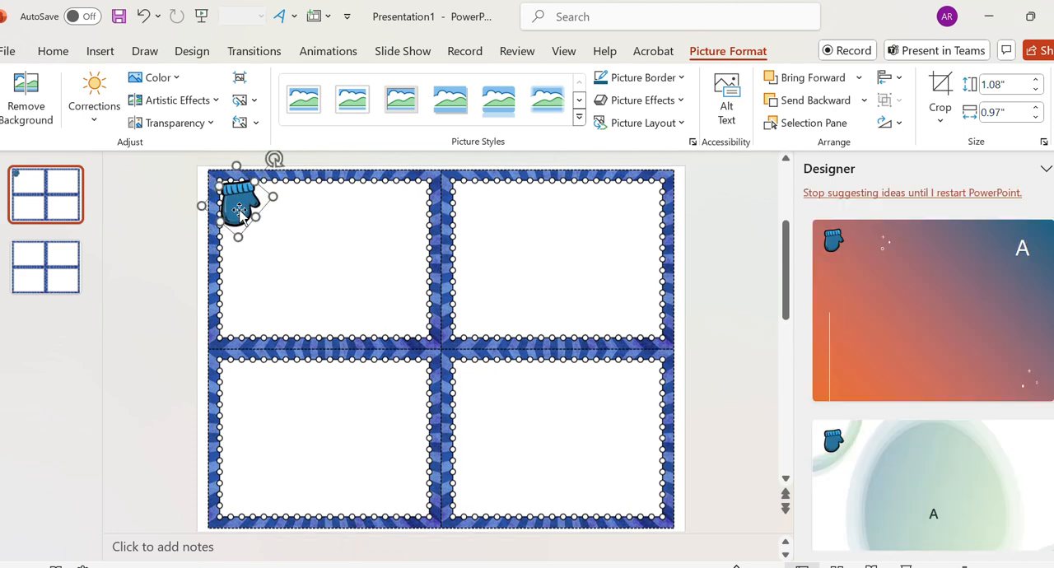
click(803, 103)
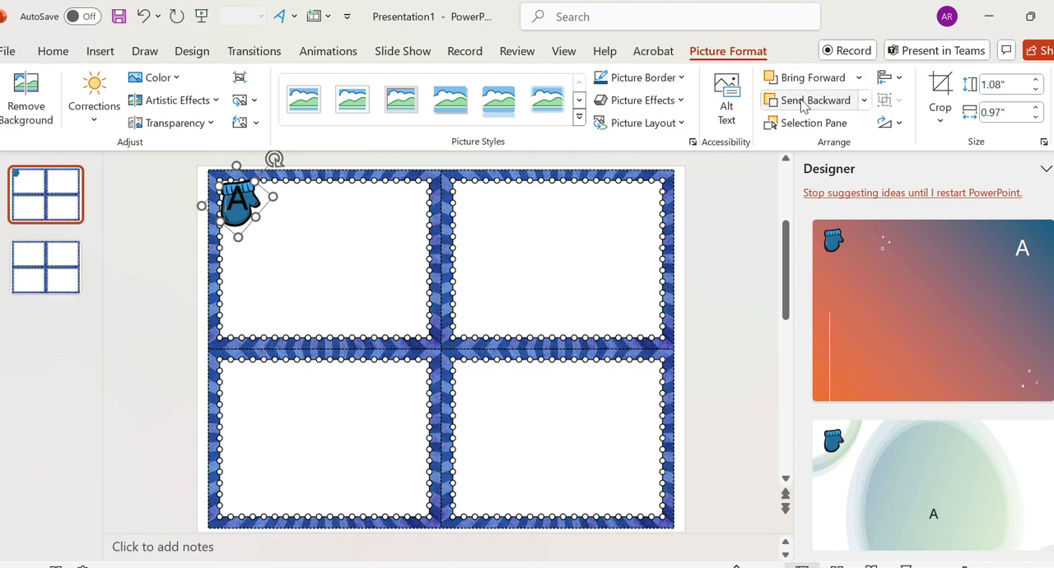
- Make the letter A white and set its font to AGCouchPotato
click(233, 200)
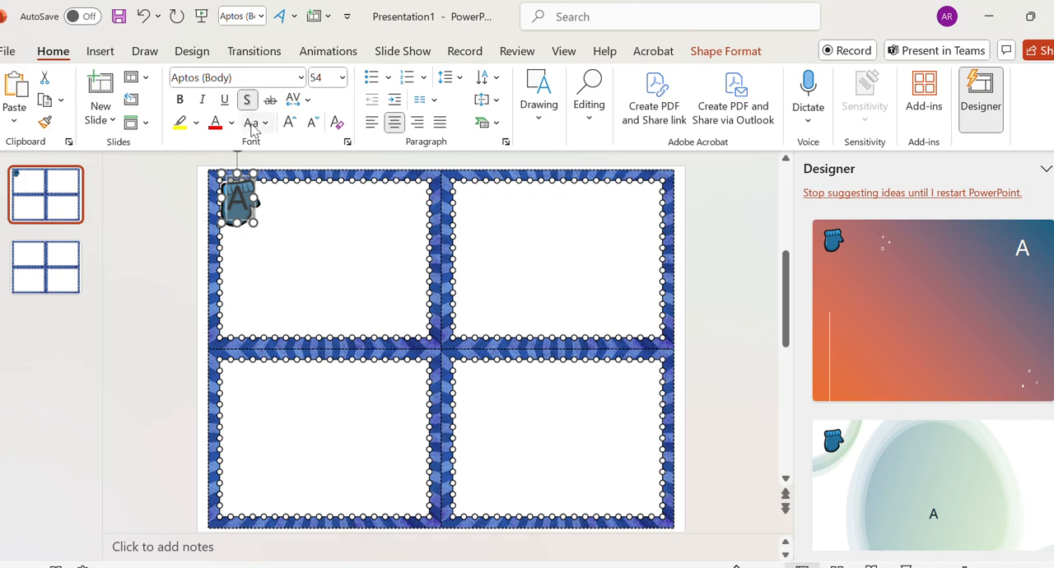
click(232, 122)
click(219, 205)
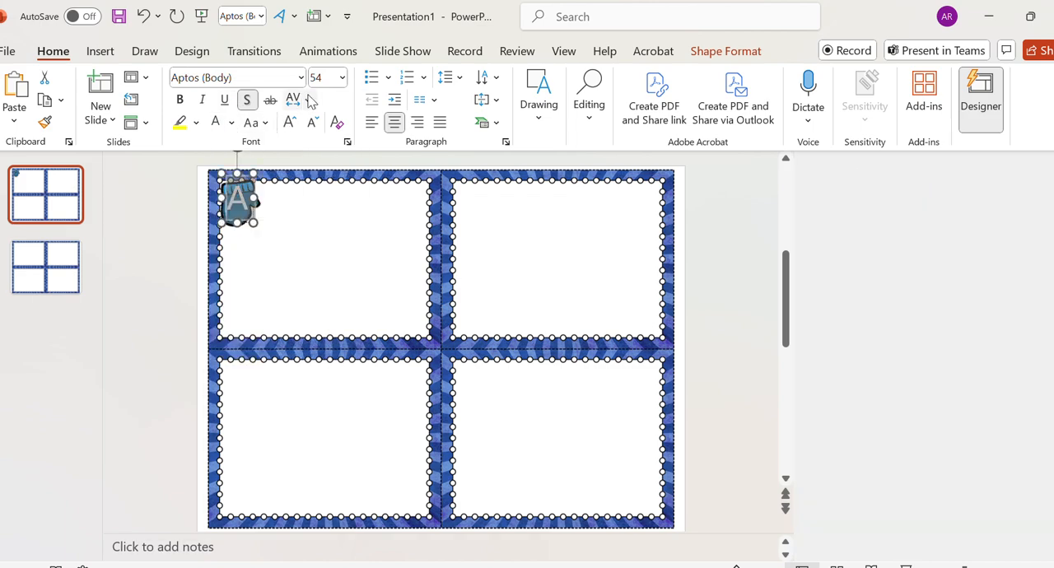
click(301, 78)
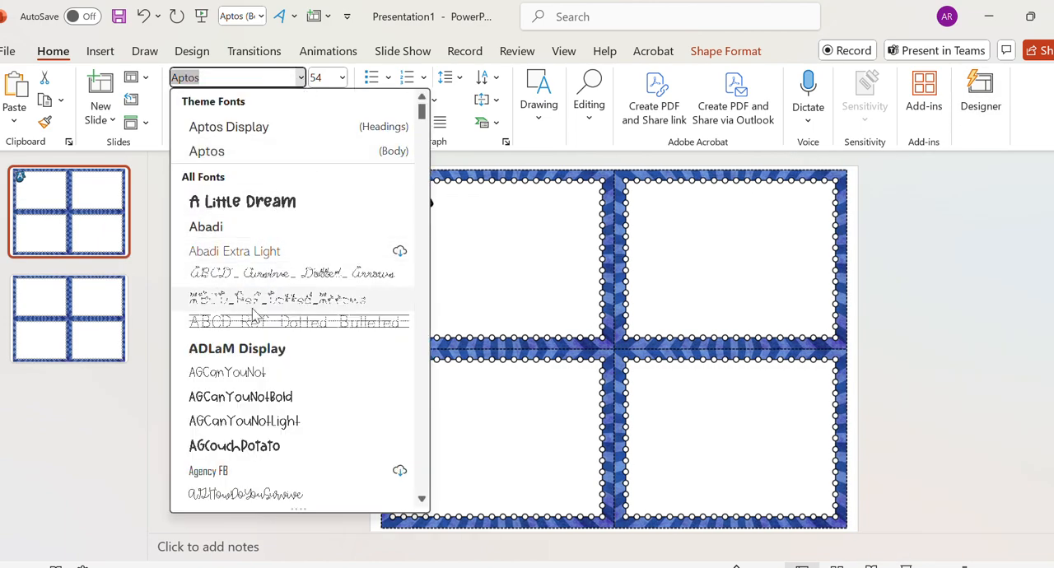
click(255, 445)
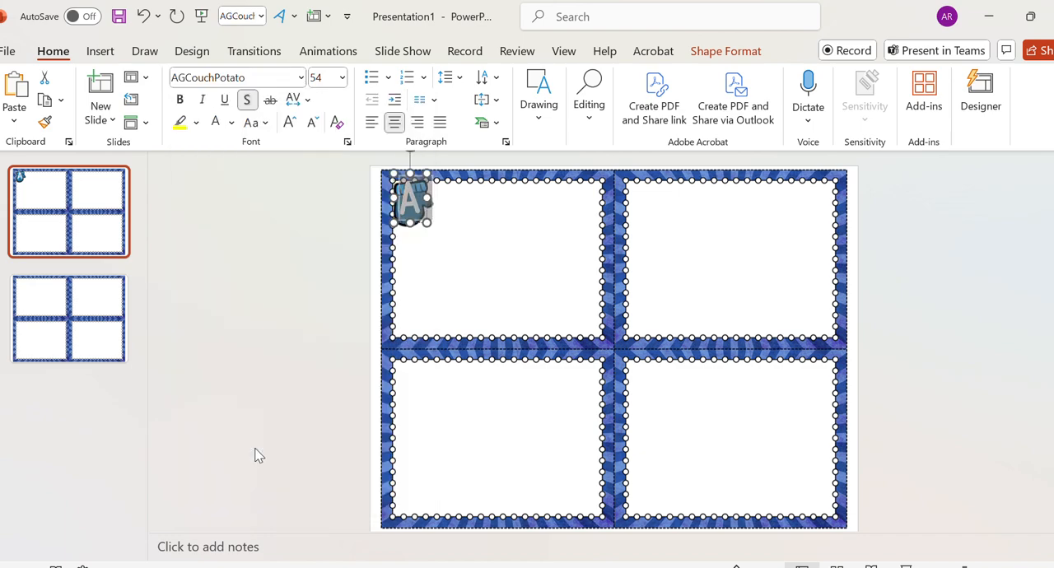
click(527, 333)
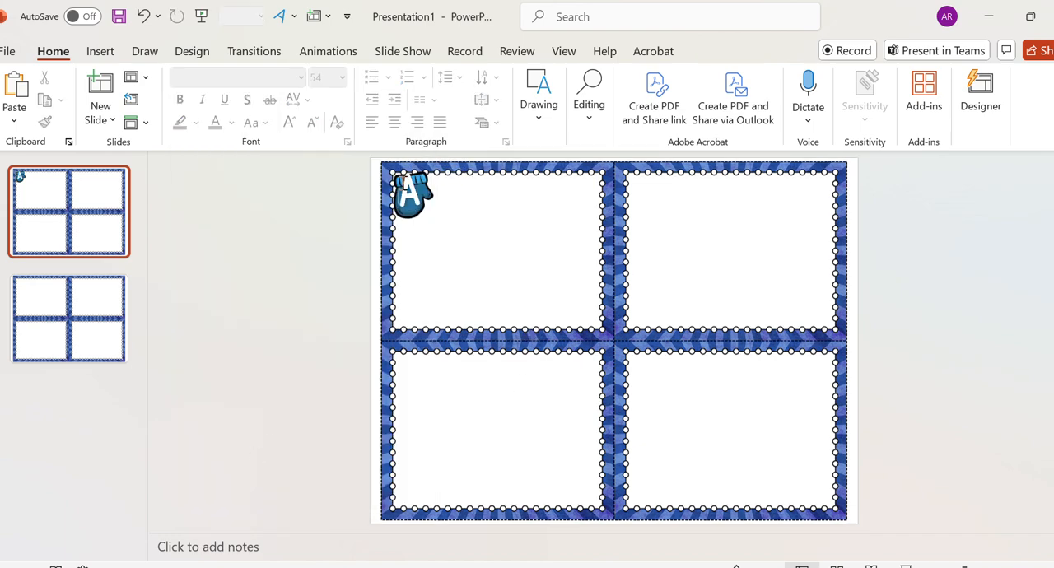
- Enlarge the mitten picture slightly around the letter A
click(412, 197)
click(423, 211)
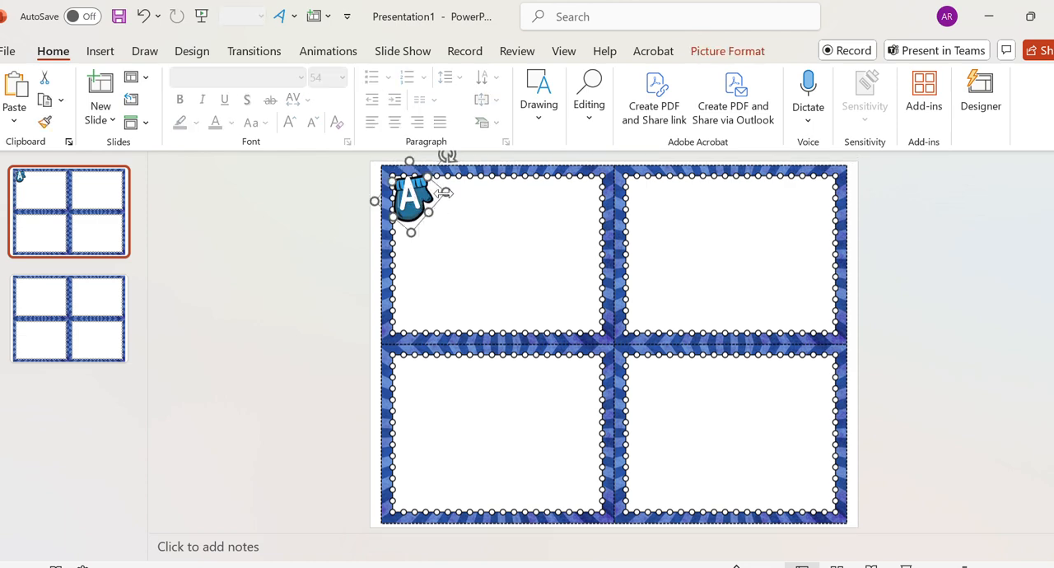
drag(411, 233, 411, 239)
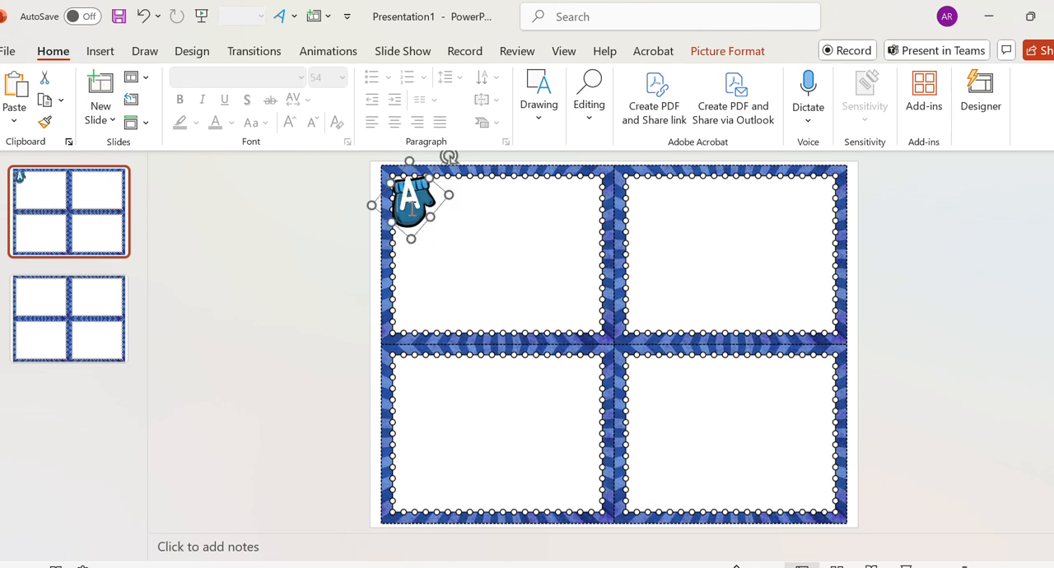
- Give the WordArt letter A a text outline with a 3 pt weight
click(411, 200)
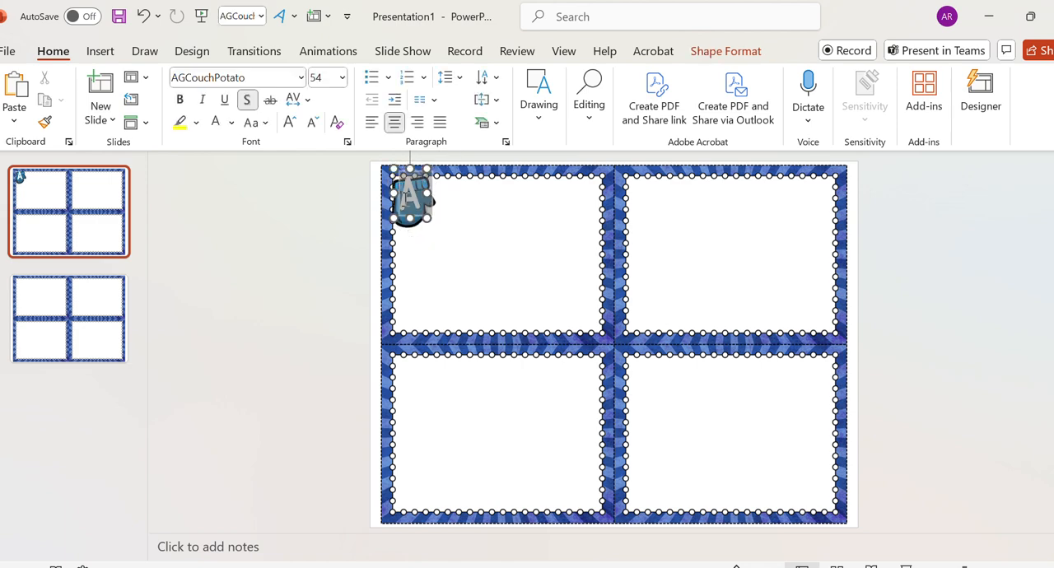
click(722, 53)
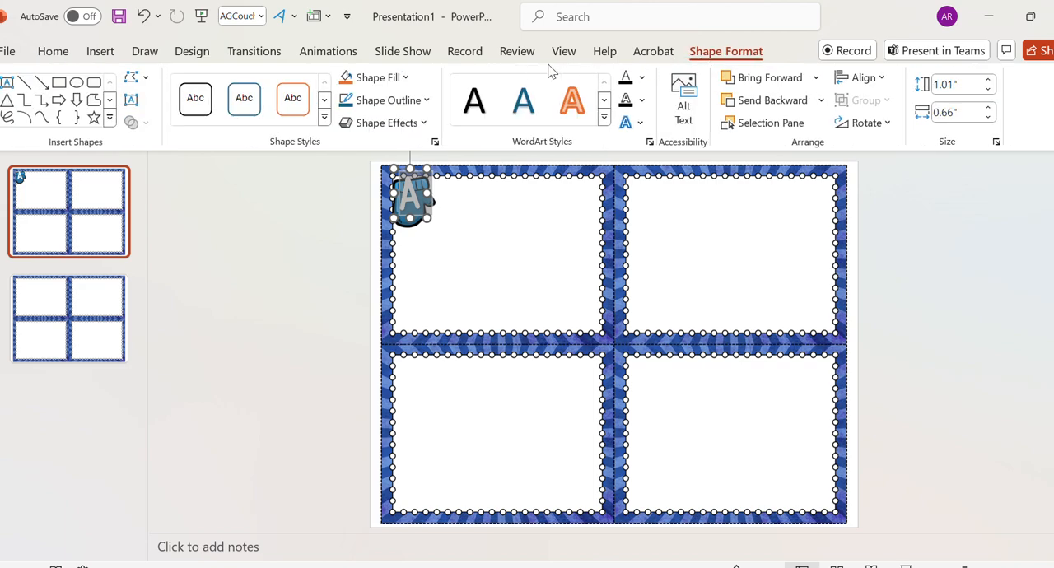
click(641, 100)
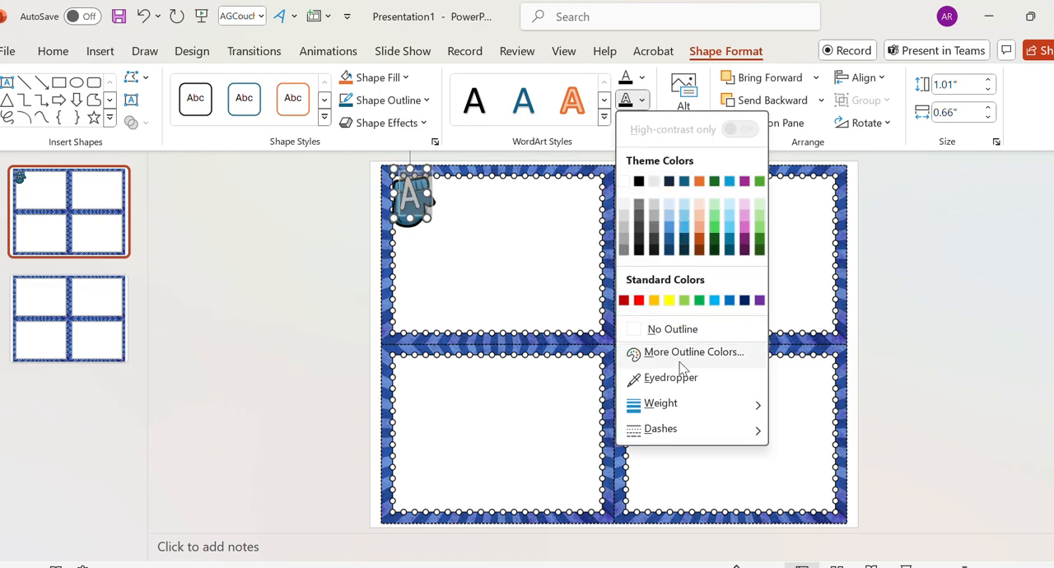
mouse_move(746, 409)
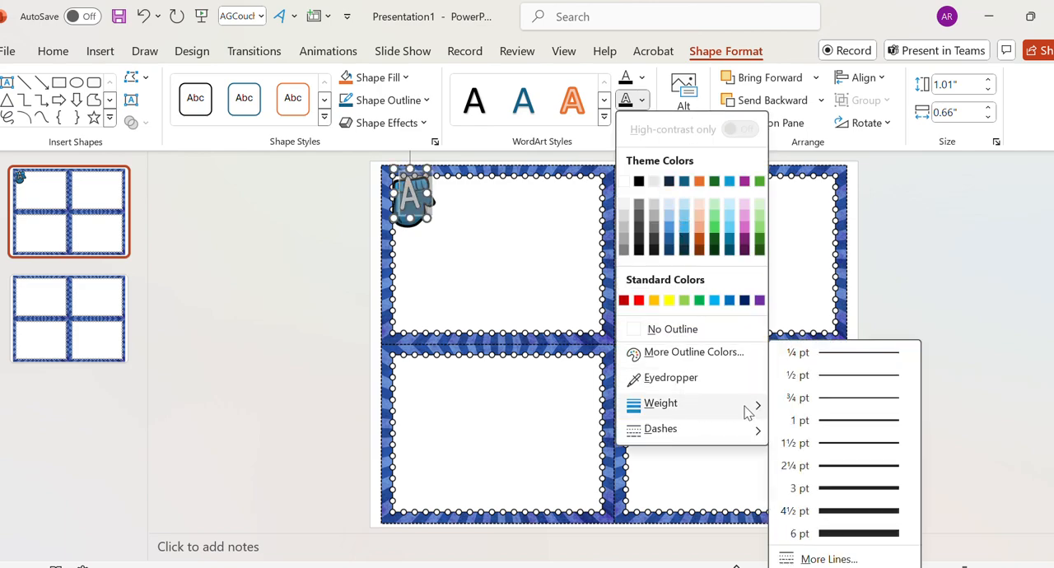
click(863, 486)
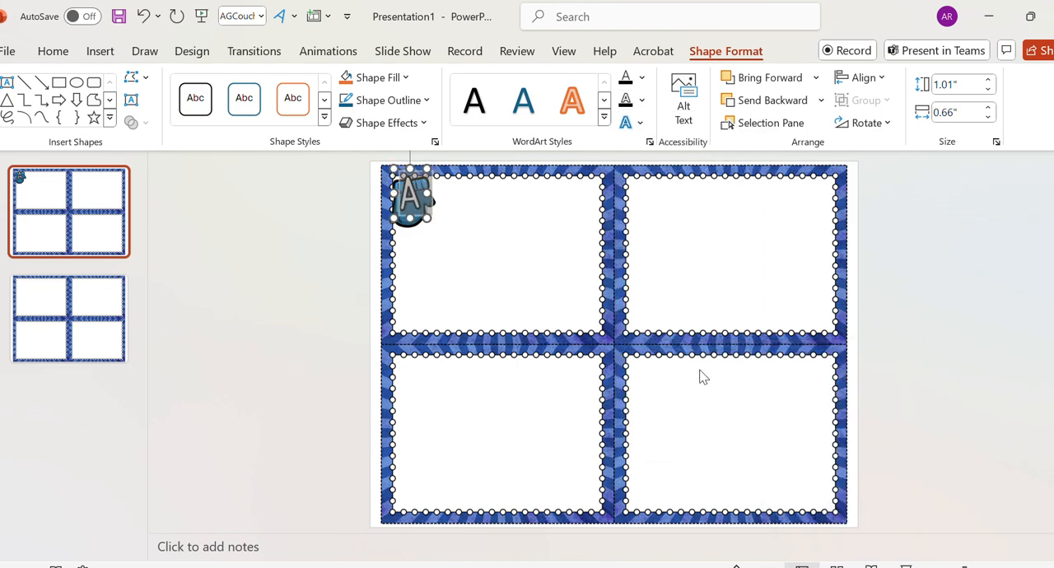
click(447, 282)
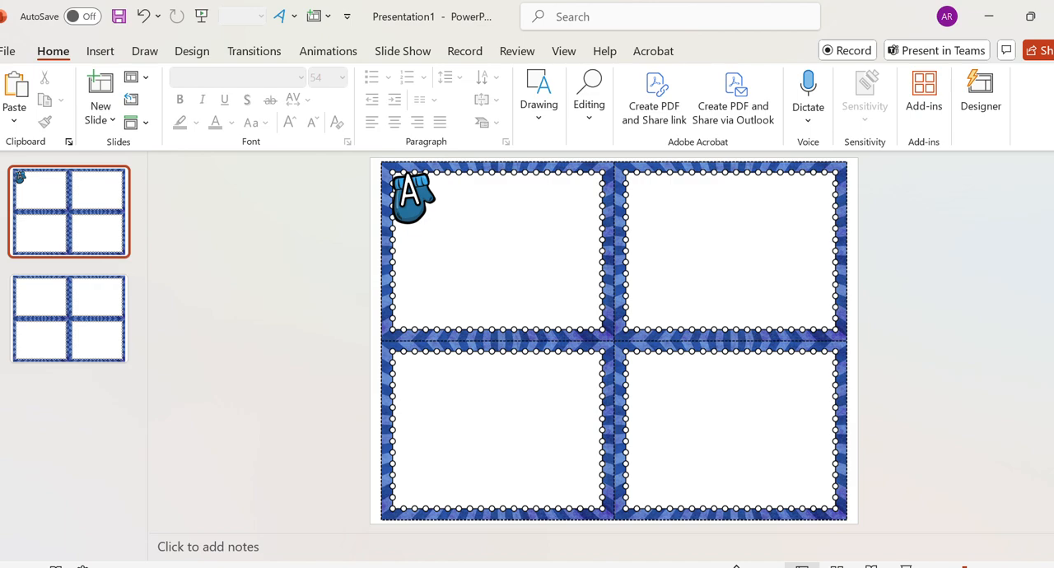
scroll(635, 247, up, 2)
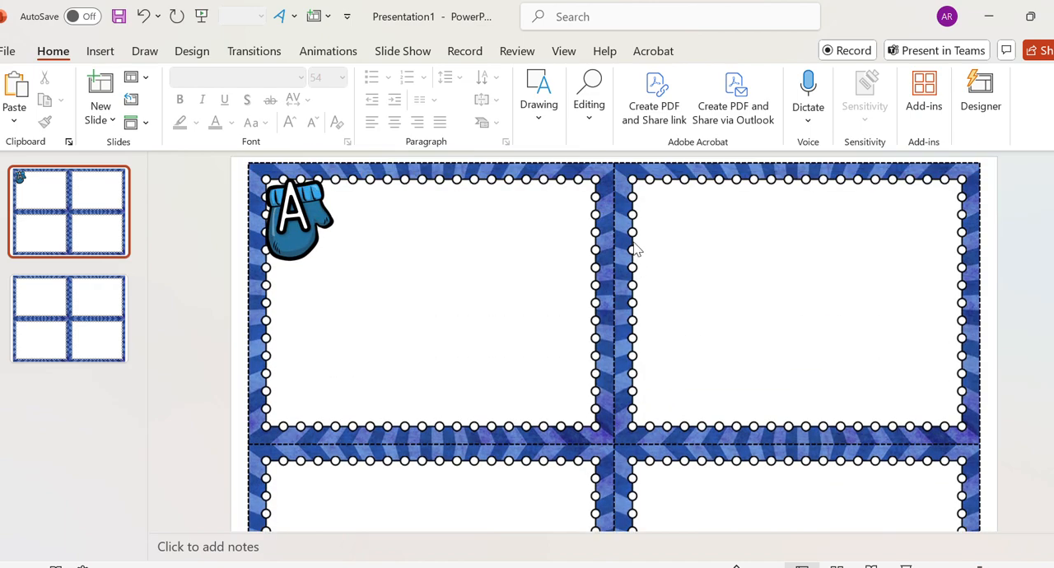
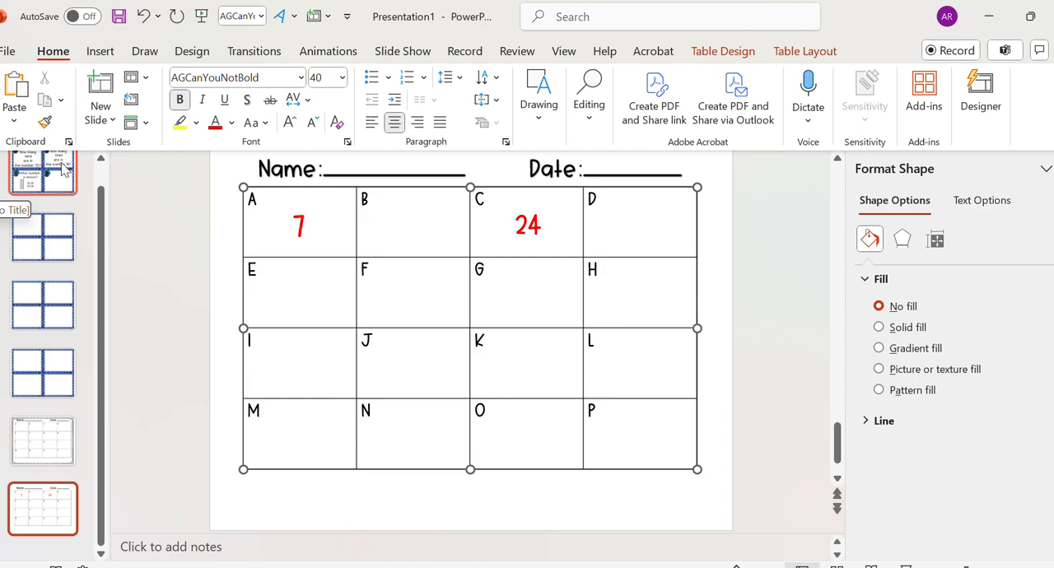
- Check card B's question on the first slide and enter 8, centred, in cell B of the last slide's answer table
click(64, 169)
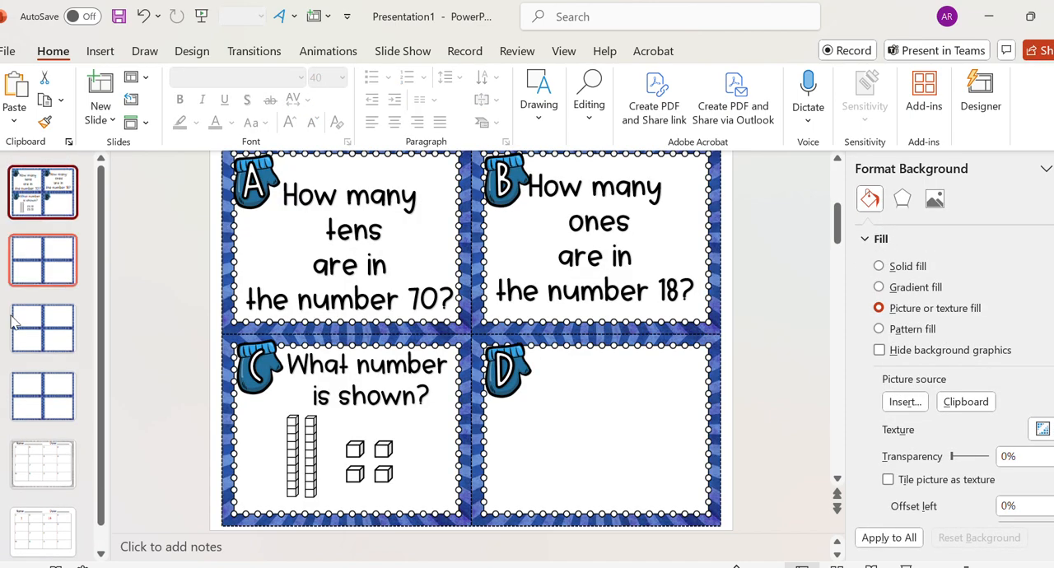
click(72, 551)
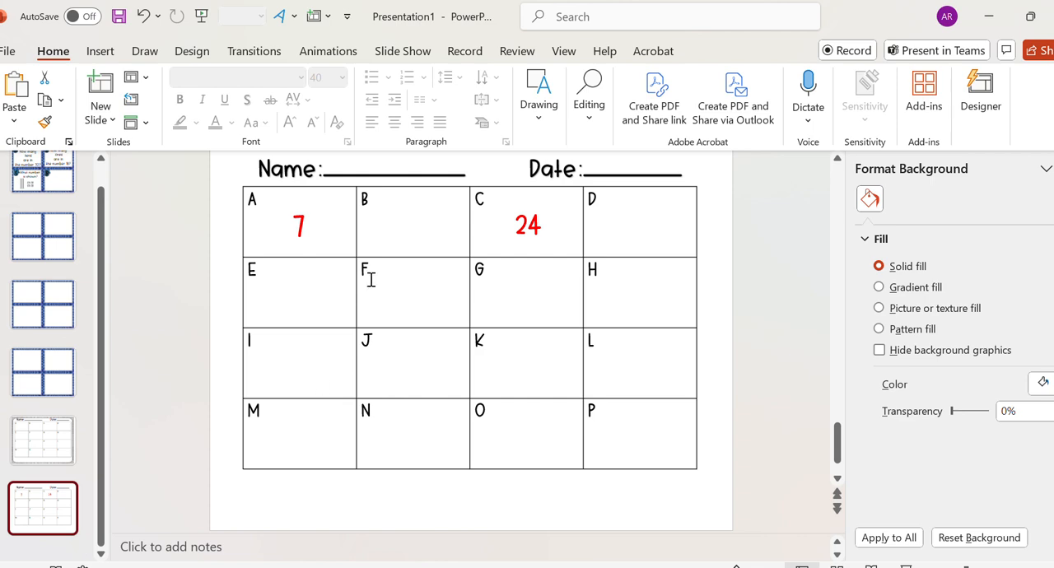
click(401, 221)
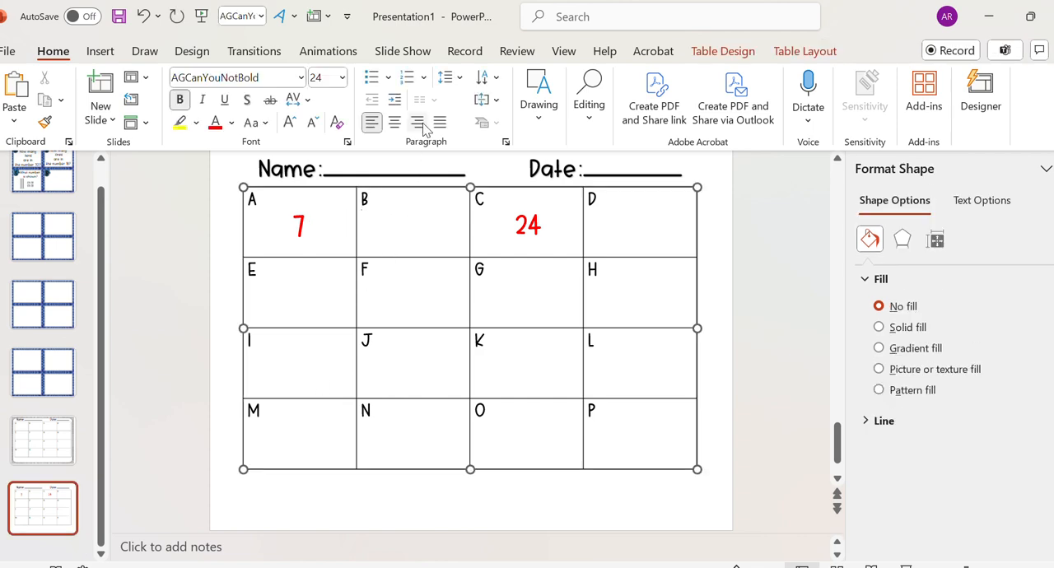
click(394, 122)
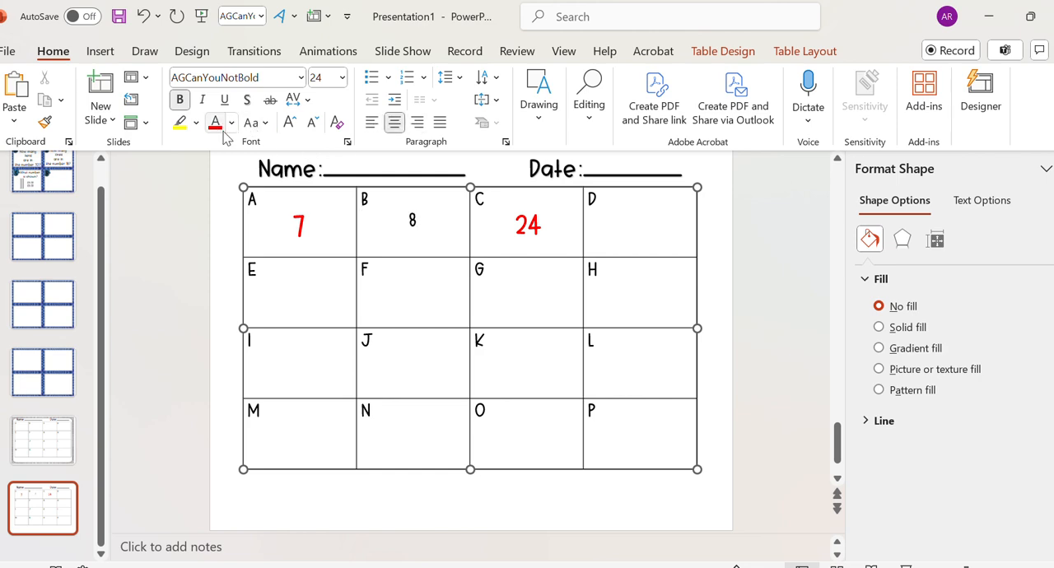
- Make the 8 in cell B red and enlarge it to 36 pt
drag(423, 228, 405, 229)
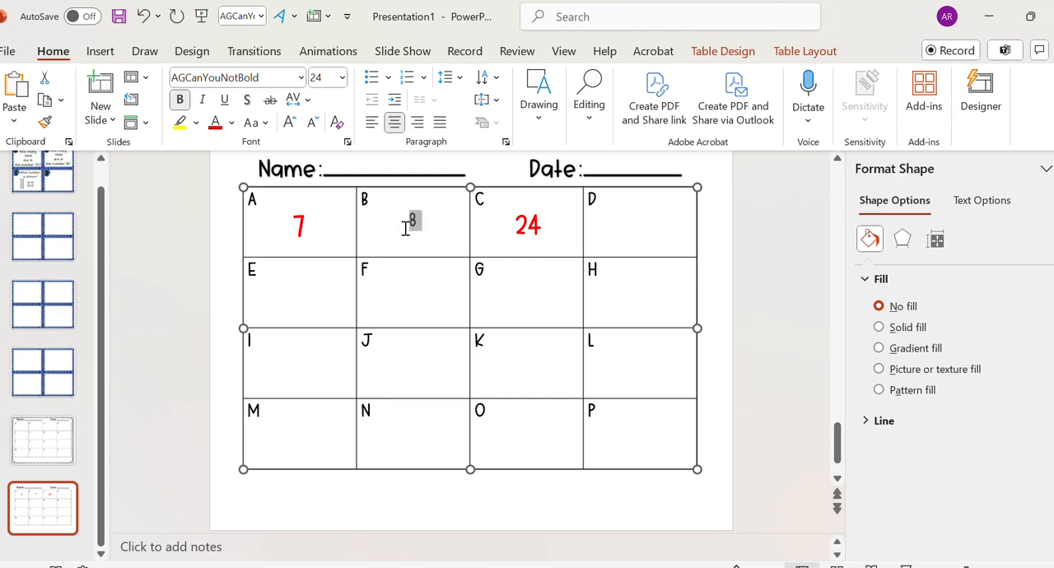
click(215, 123)
click(291, 129)
click(291, 129)
- Replace the Name field and its blank line above the answer table with the red text "Answerkey"
scroll(698, 397, up, 1)
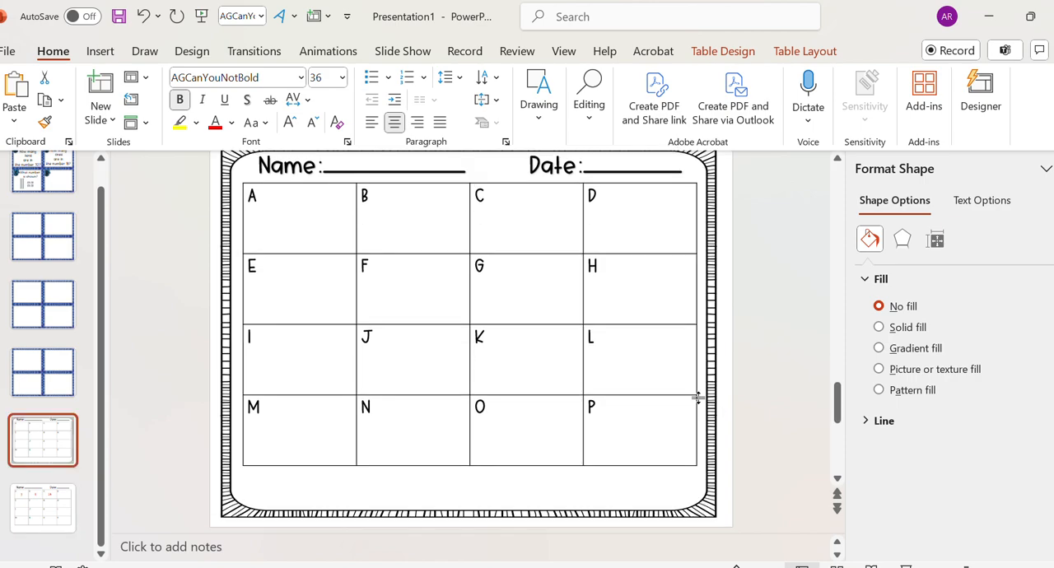
click(29, 502)
click(462, 173)
drag(462, 173, 259, 169)
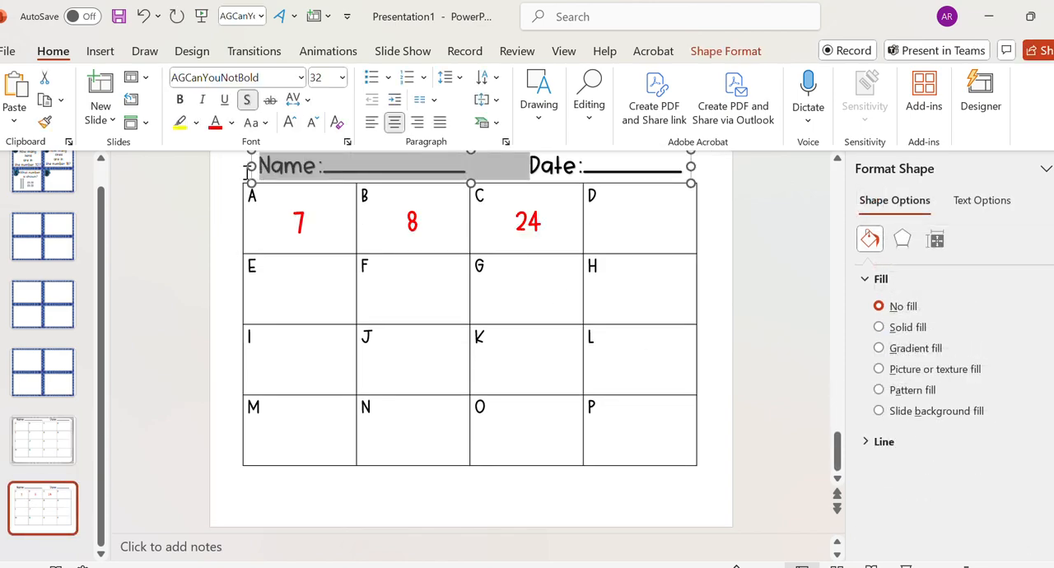
click(214, 124)
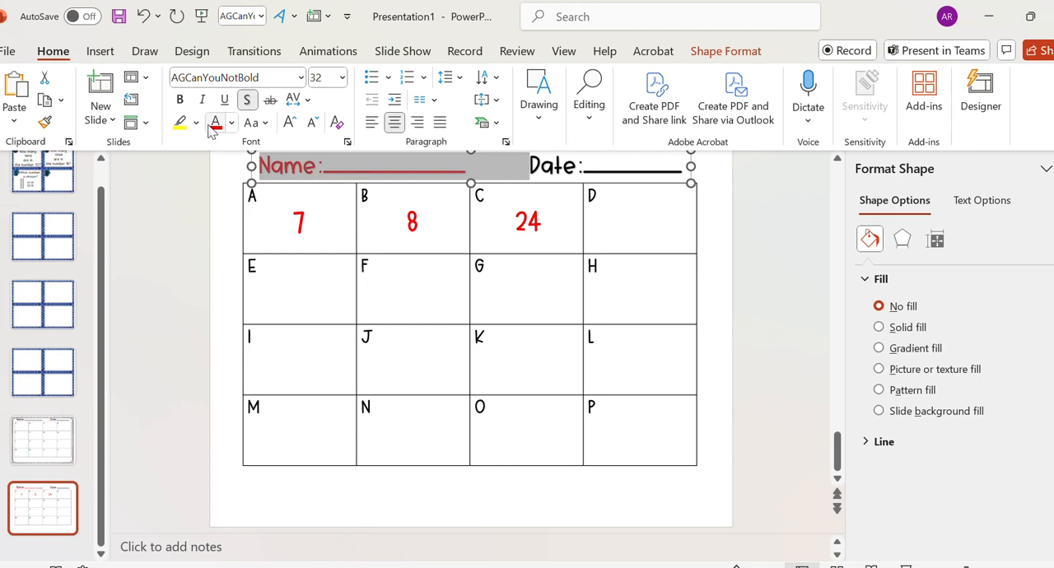
text(Answerkey)
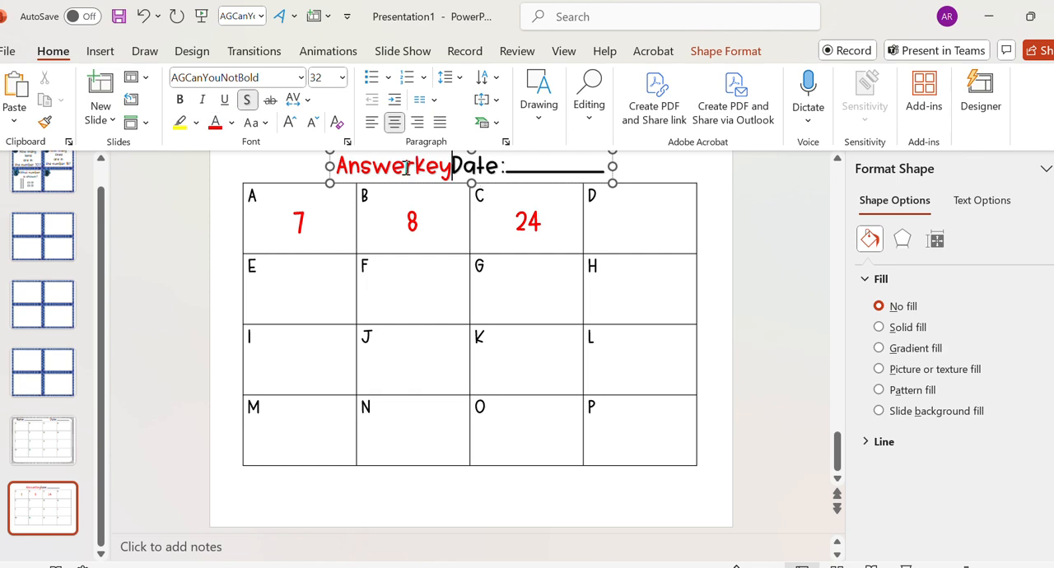
- Remove the Date field and its blank line from the heading so that it reads "Answer Key"
drag(459, 165, 504, 170)
click(610, 169)
key(BackSpace)
key(BackSpace)
key(BackSpace)
key(BackSpace)
key(BackSpace)
key(BackSpace)
click(750, 306)
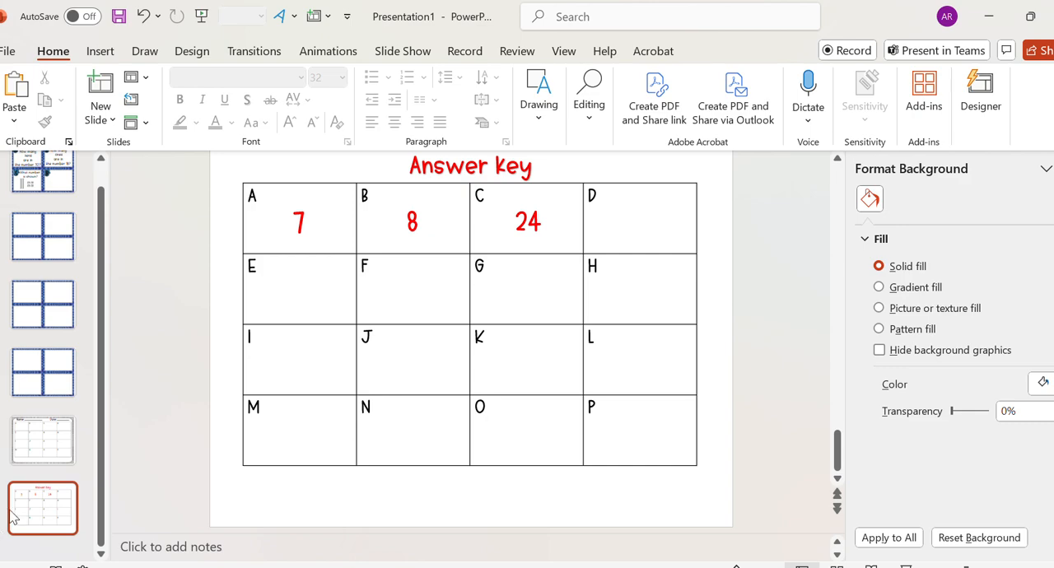
- Close the background formatting pane and review the task card slides, the recording sheet and the answer key
scroll(82, 420, up, 1)
click(56, 187)
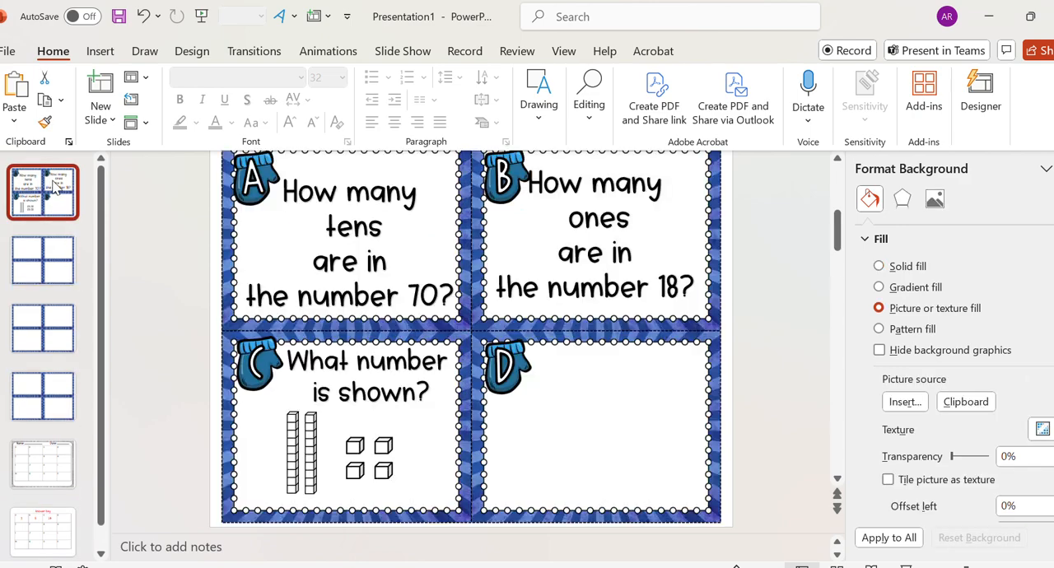
click(1053, 169)
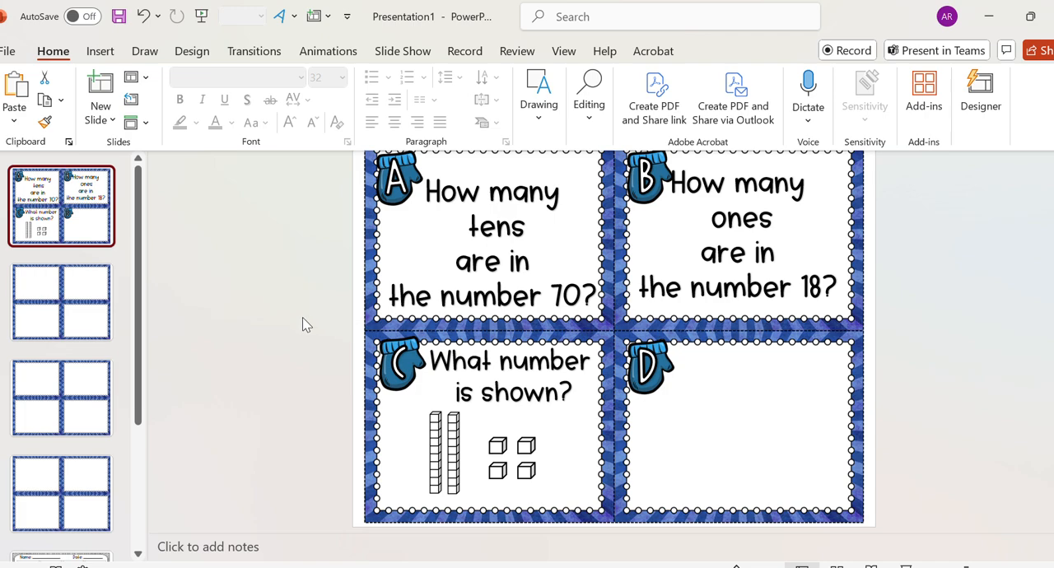
scroll(74, 326, down, 3)
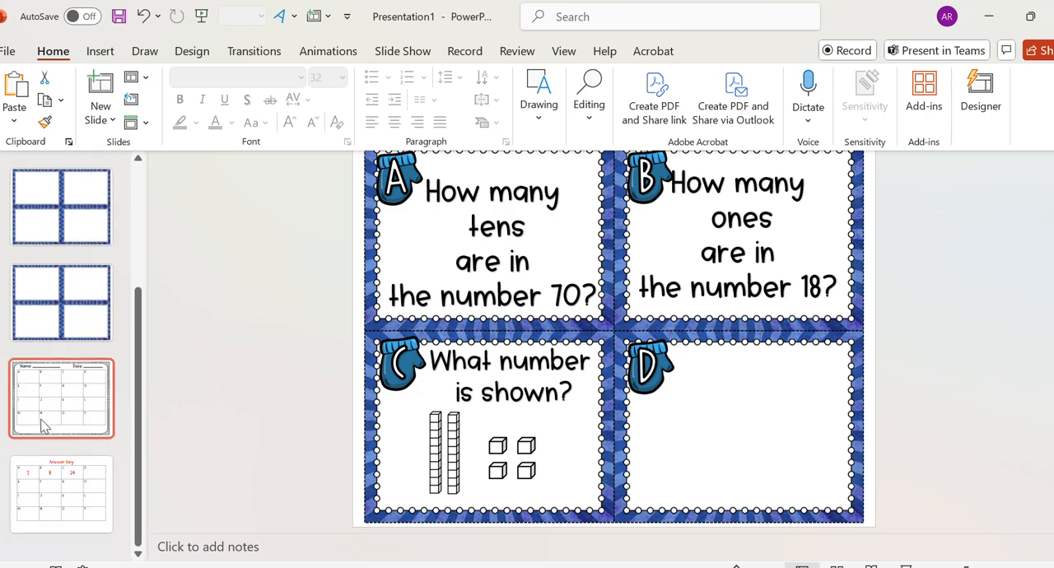
scroll(86, 424, up, 3)
scroll(153, 379, up, 1)
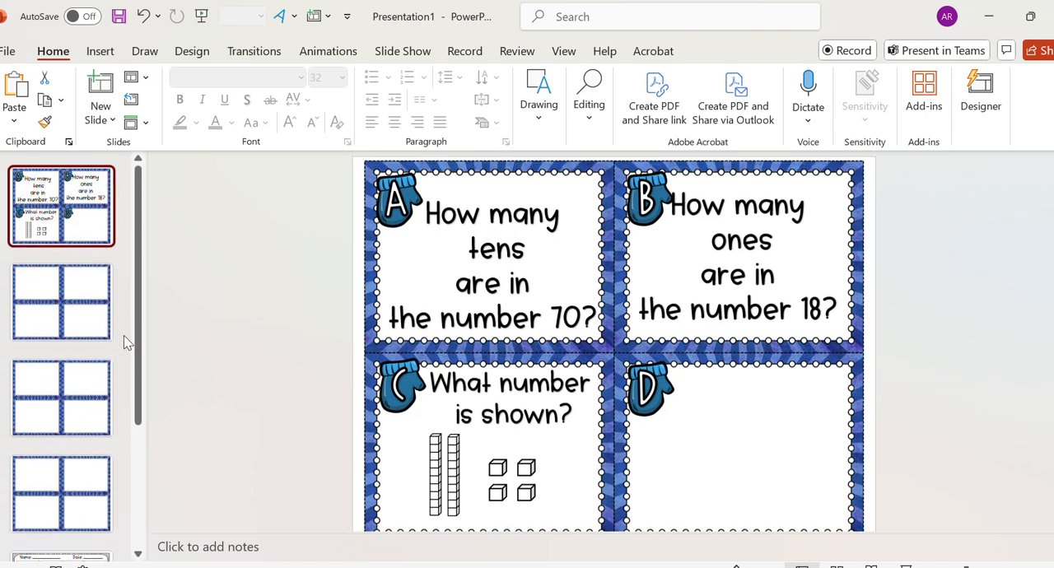
scroll(87, 350, down, 3)
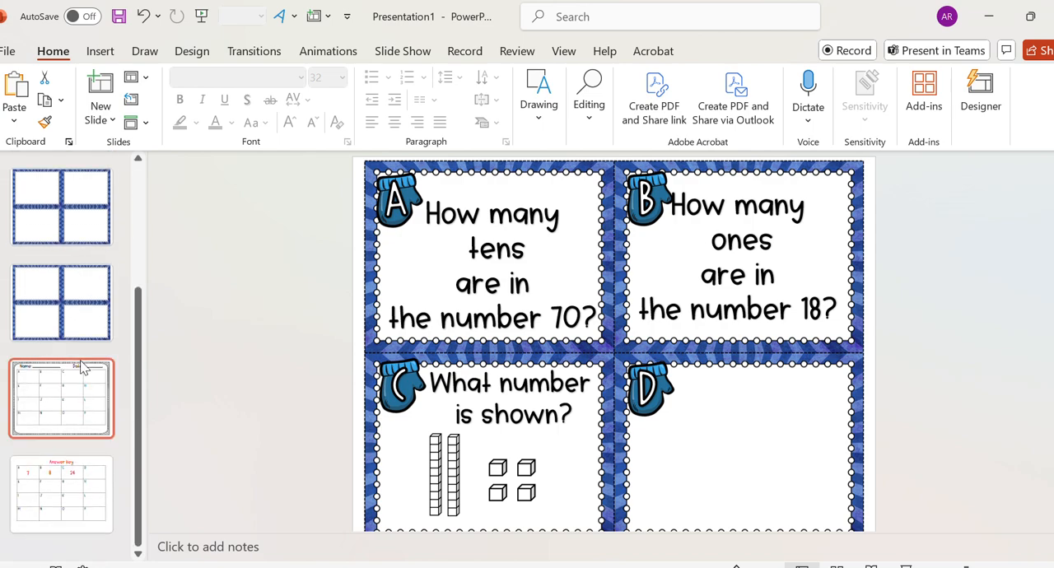
click(58, 494)
key(Up)
key(Up)
key(Up)
key(Up)
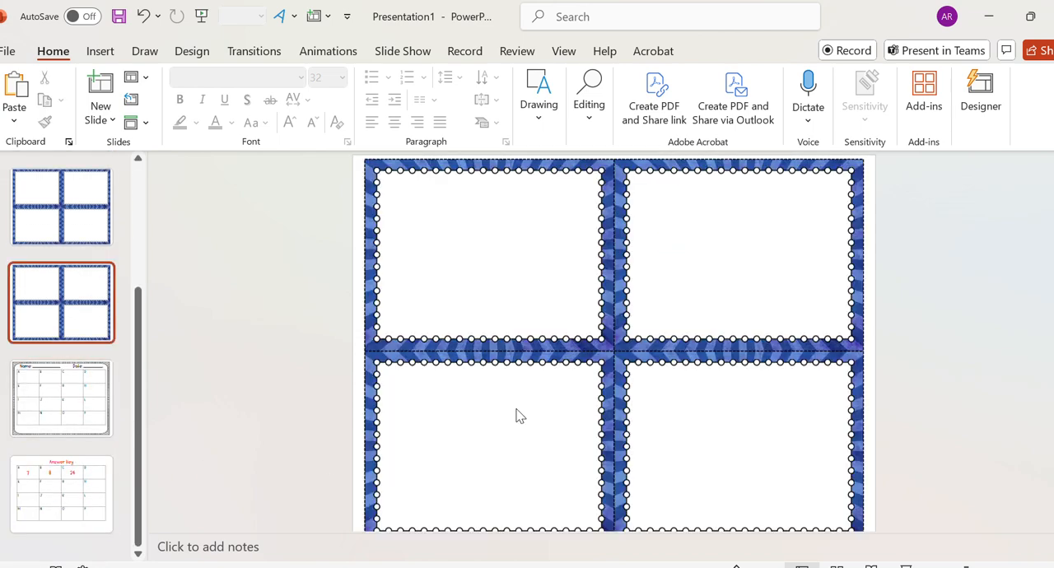
click(44, 220)
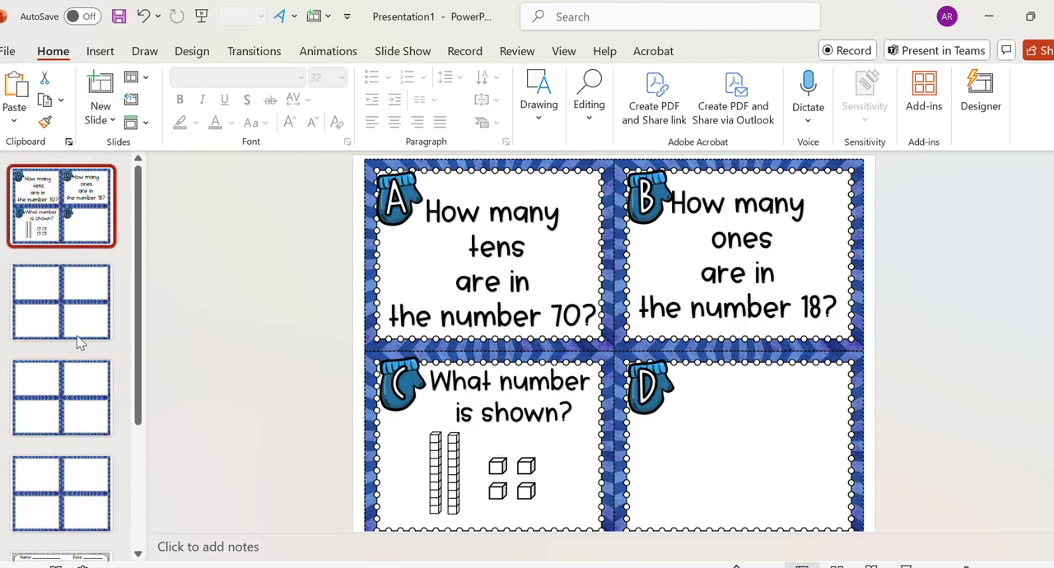
scroll(90, 461, down, 2)
- Add a blank slide after the answer key and change its background to a solid fill
click(54, 527)
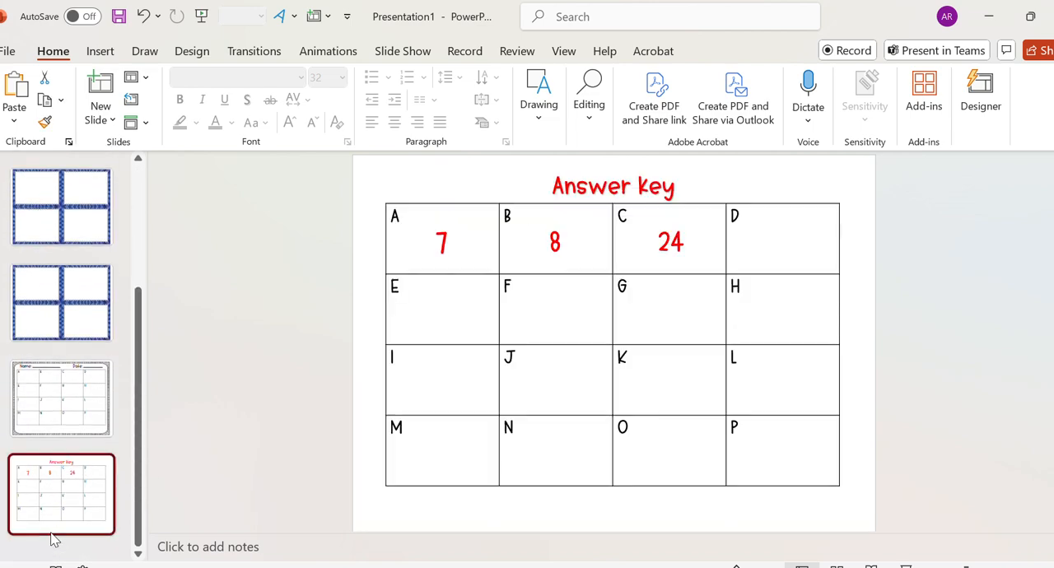
click(103, 122)
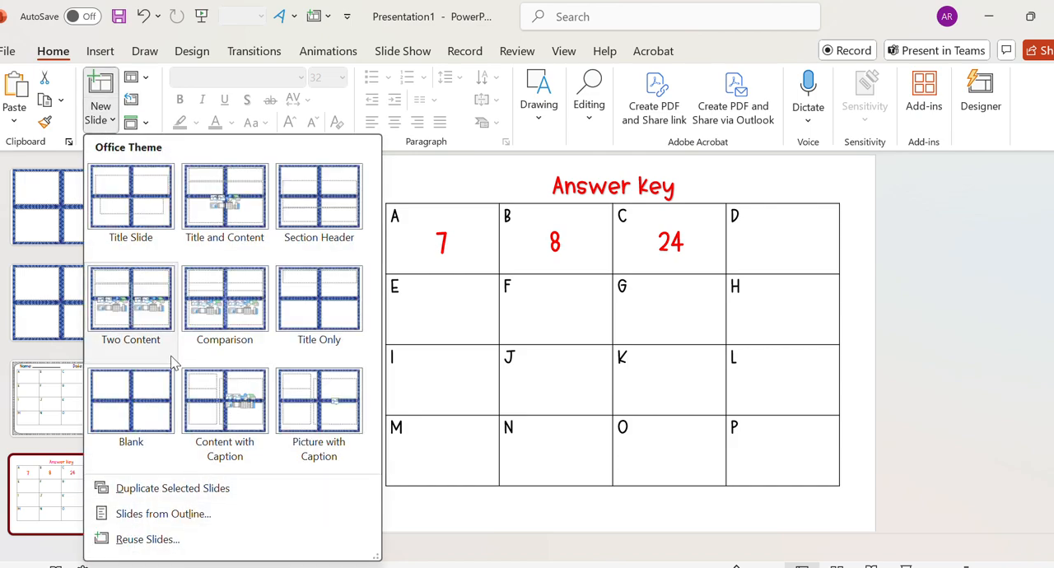
click(125, 424)
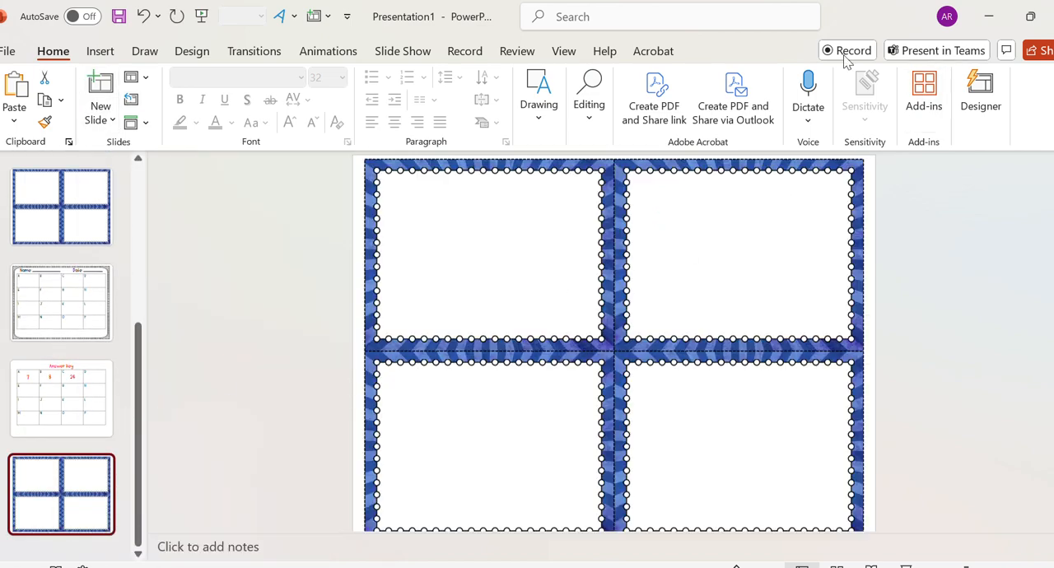
click(179, 56)
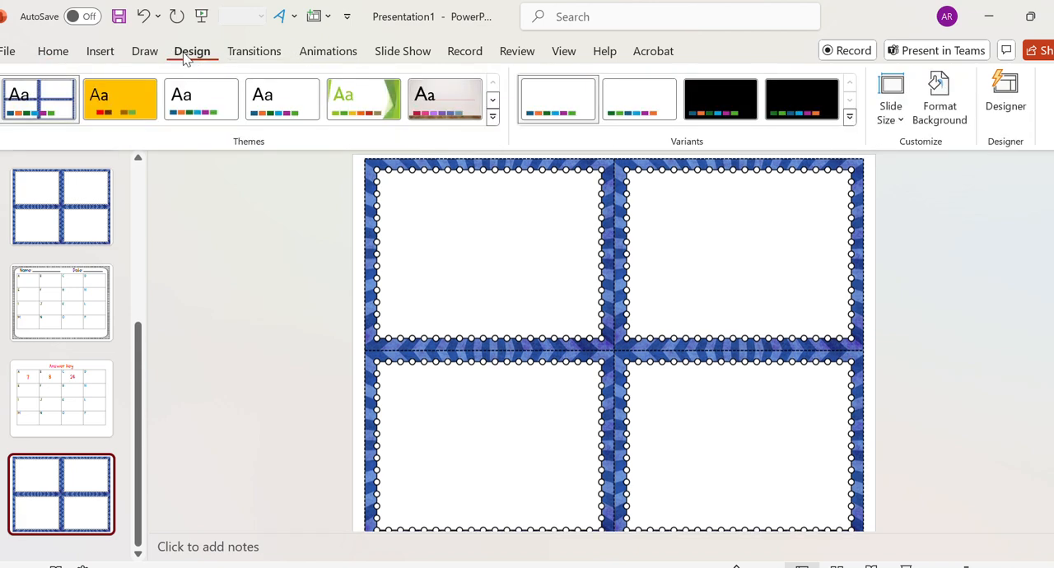
click(935, 120)
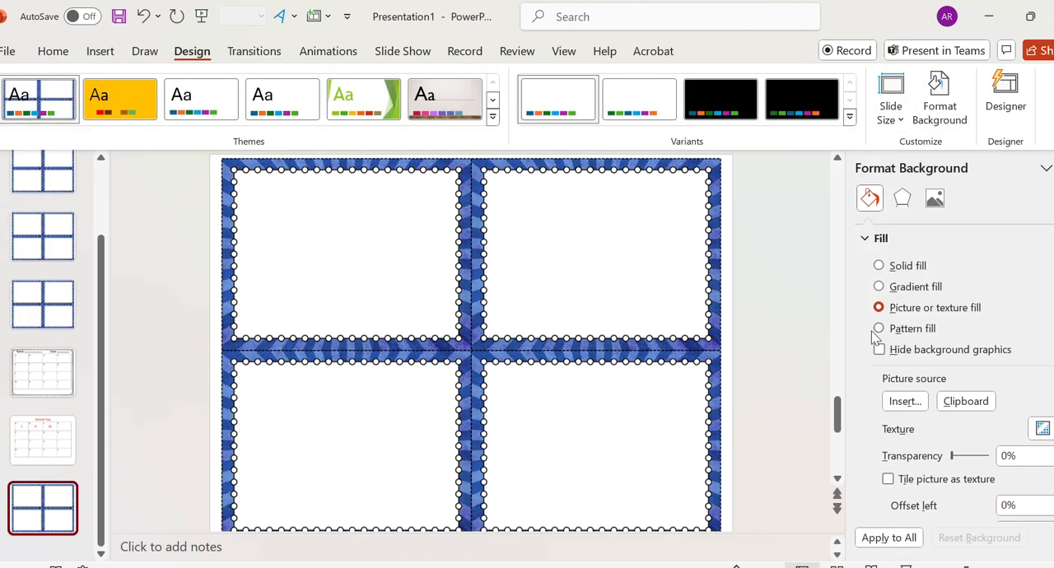
click(908, 263)
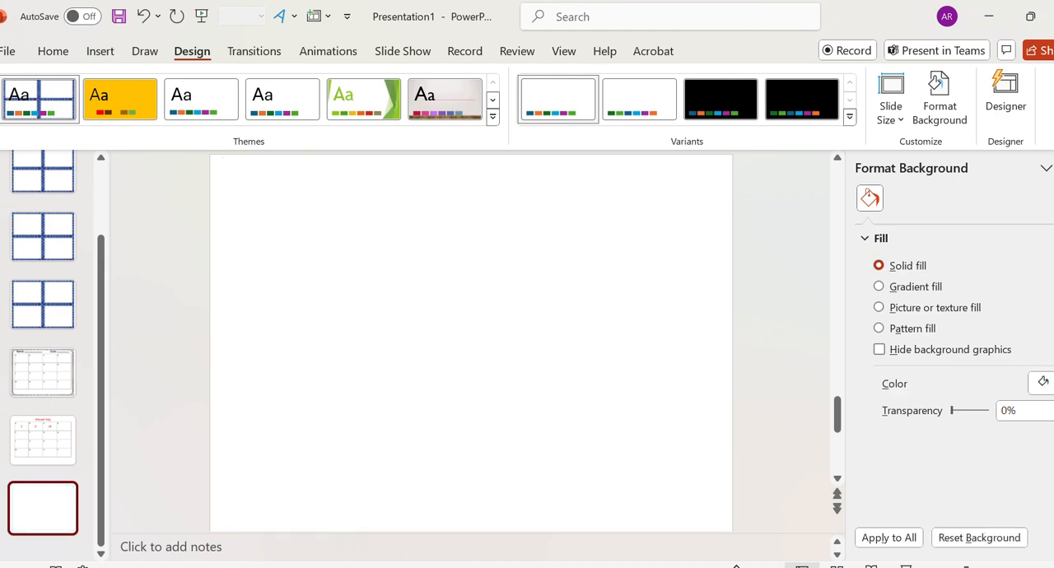
- Insert the tptlogo2 picture from the RainbowTaskCardTemplatesEditable-1 folder on the blank slide
click(100, 52)
click(115, 103)
click(153, 180)
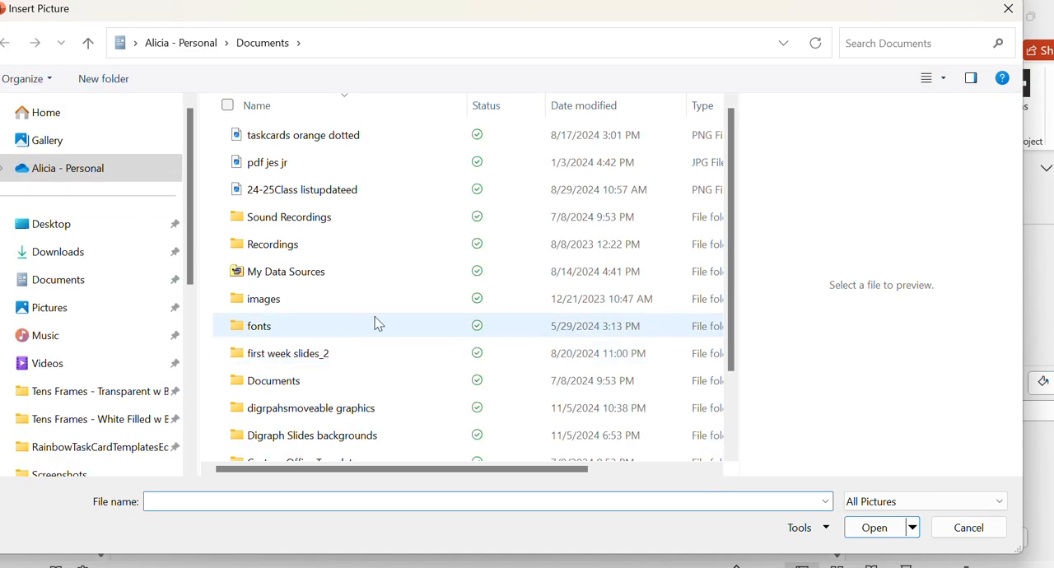
scroll(80, 379, down, 5)
scroll(81, 379, up, 3)
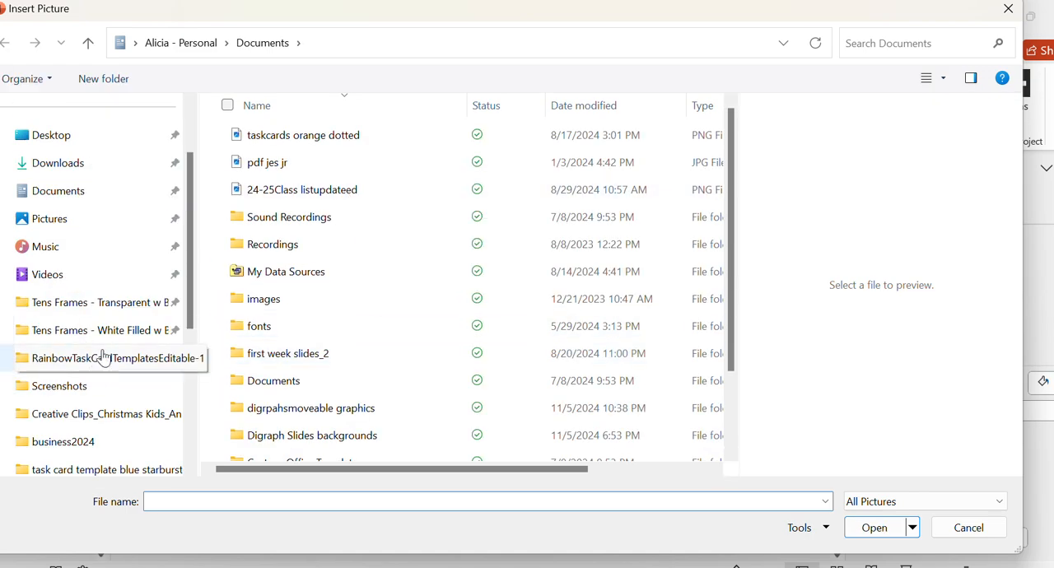
click(104, 361)
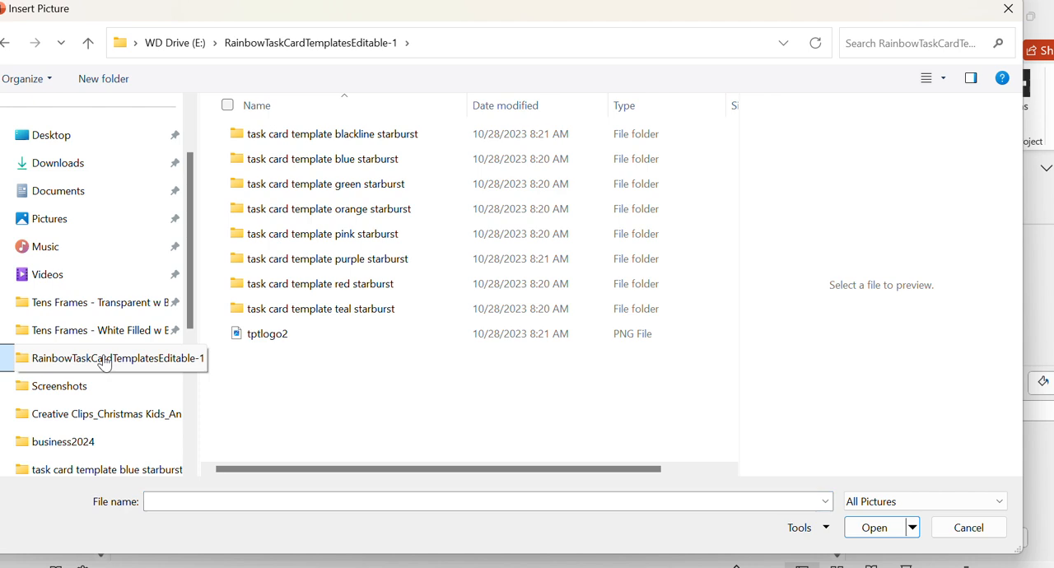
click(265, 339)
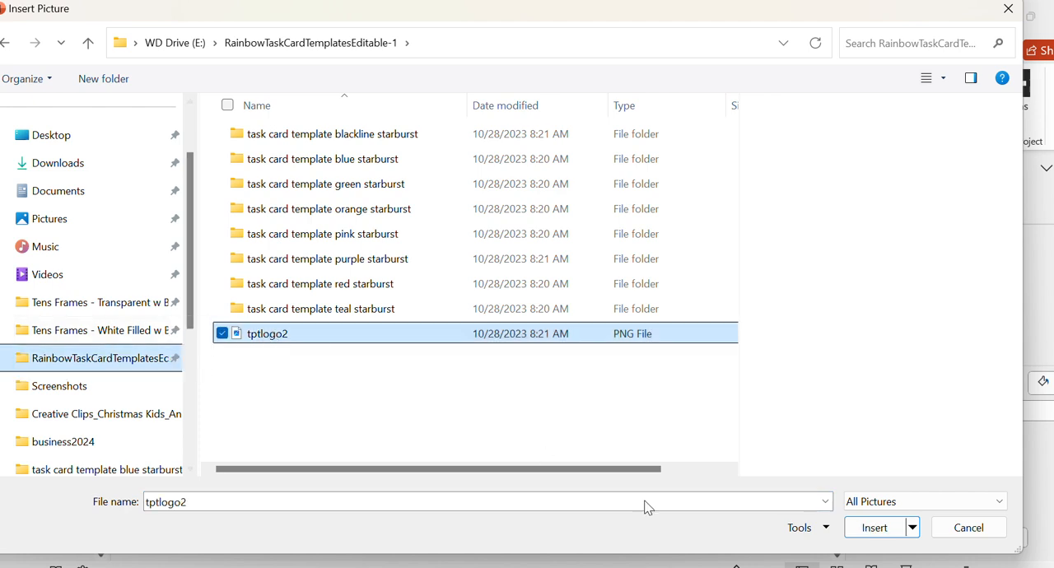
click(881, 530)
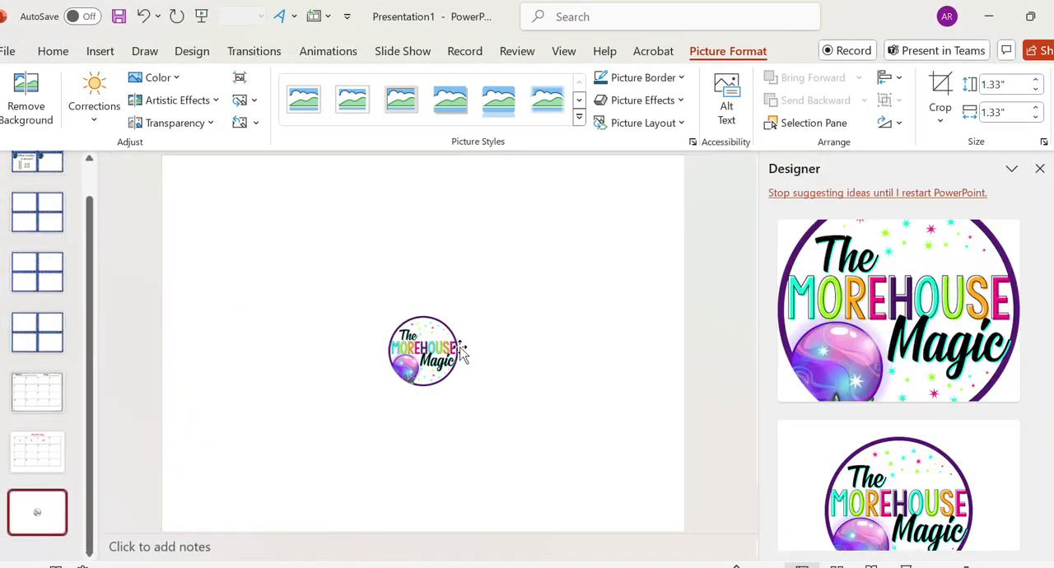
- Start inserting a picture from this device on the logo slide and open the Cliparts folder on WD Drive (E:)
click(100, 51)
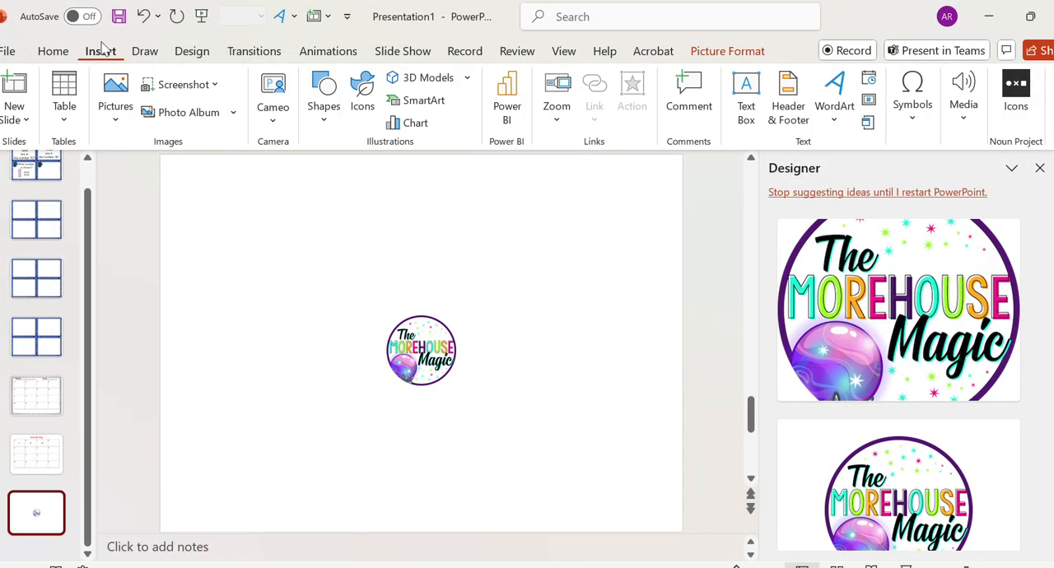
click(115, 119)
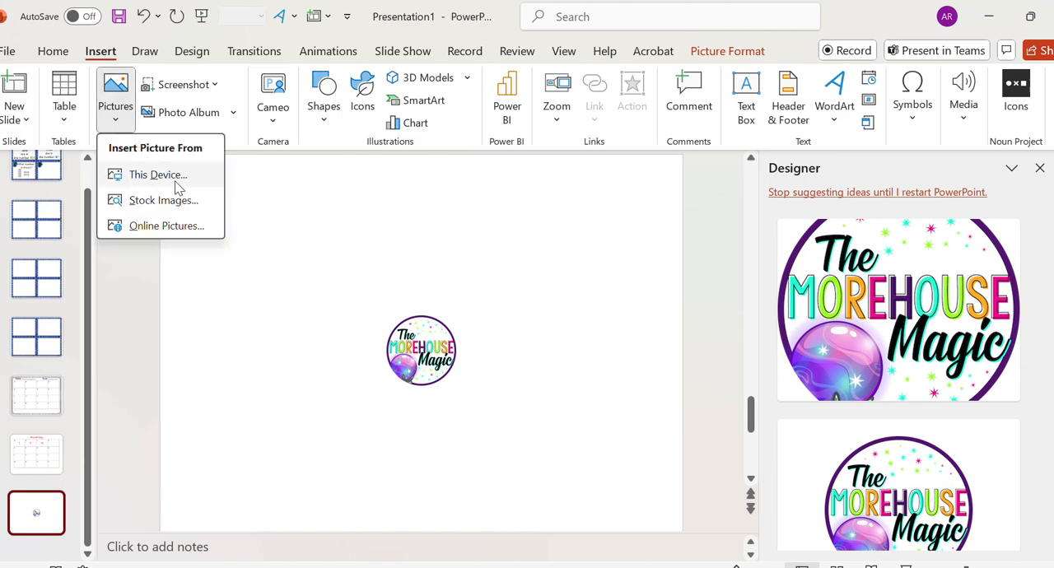
click(155, 175)
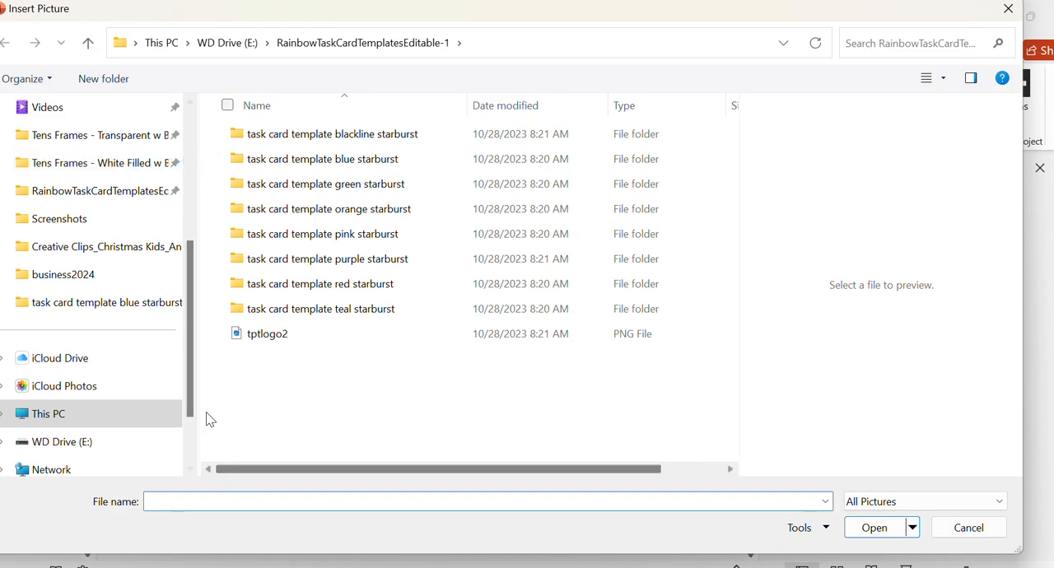
click(94, 441)
scroll(368, 301, down, 10)
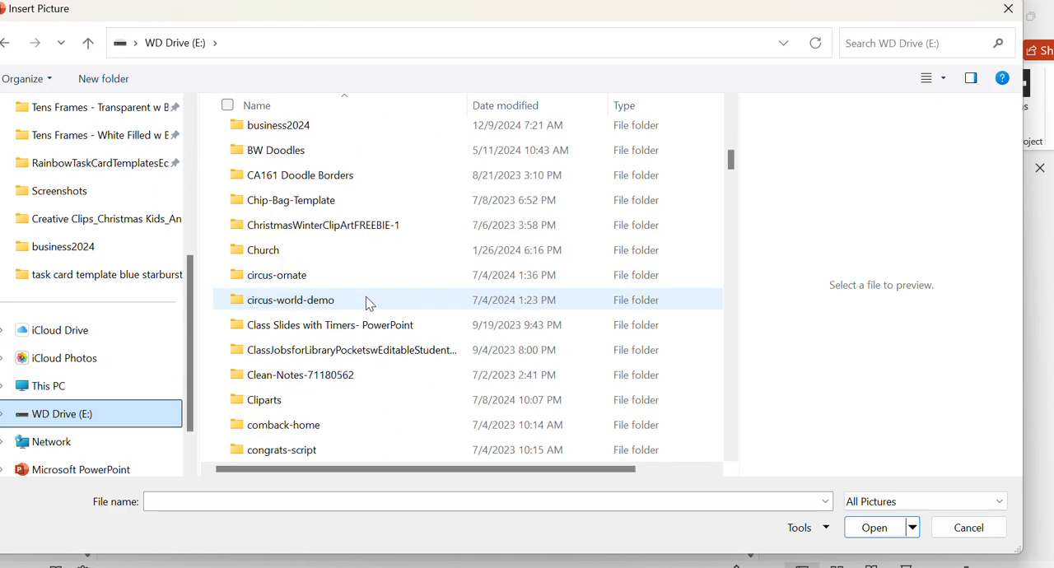
scroll(365, 251, up, 2)
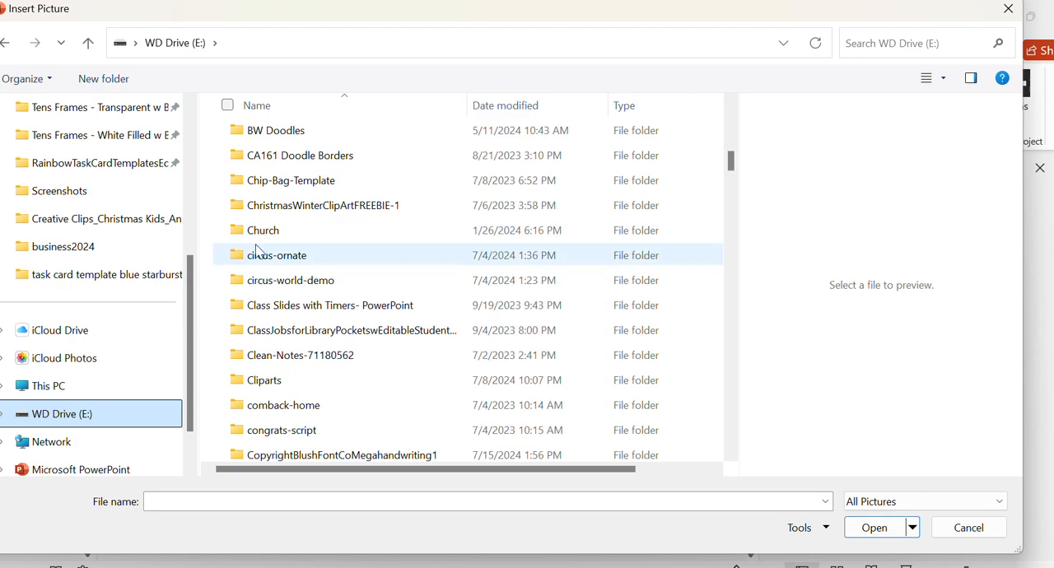
click(319, 387)
double_click(321, 391)
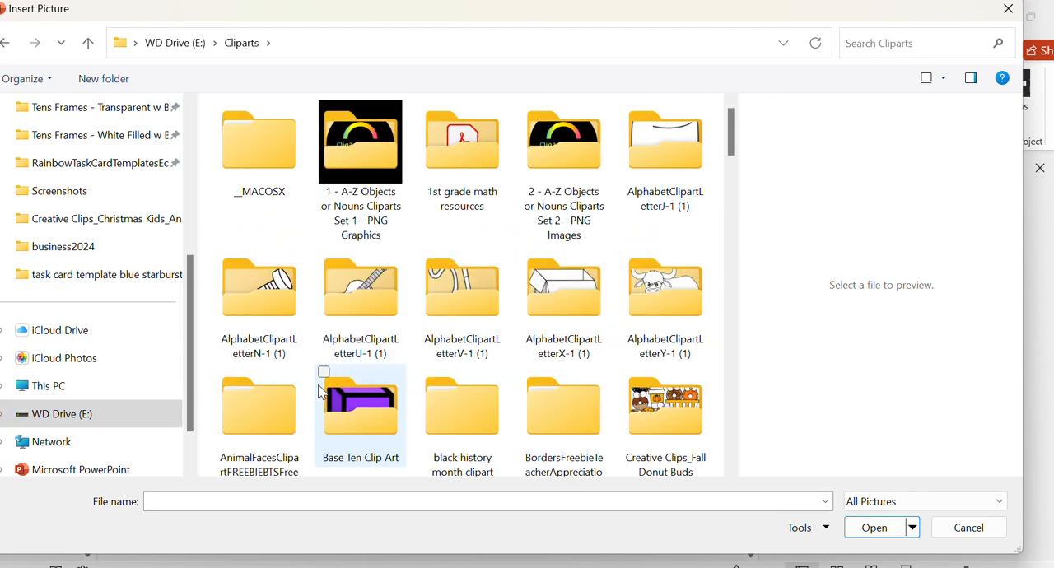
- Search the Cliparts folder for "tens", preview the Tens-Frames-Preview picture and look through the matching clip art
scroll(439, 324, down, 10)
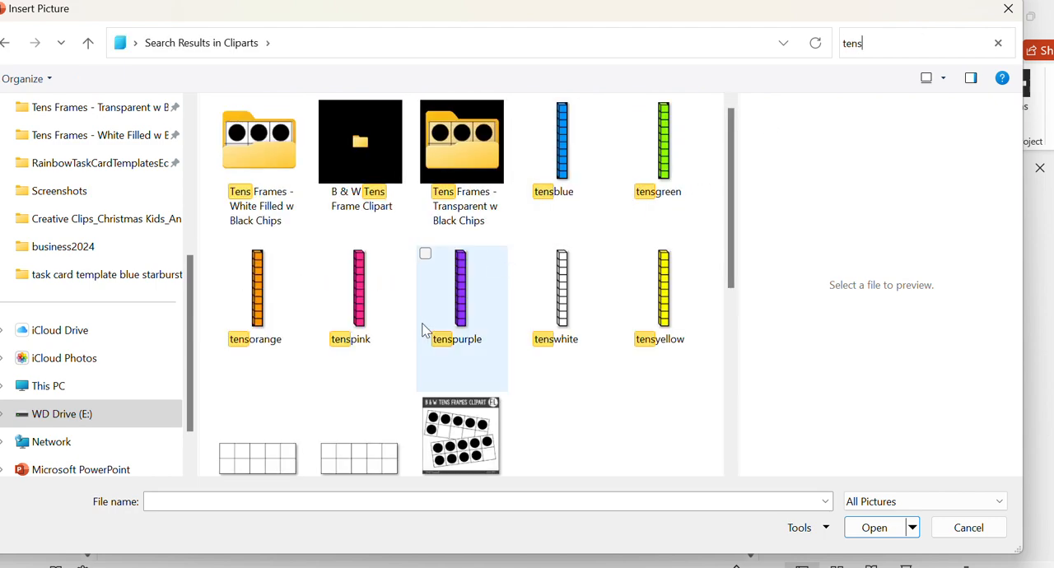
scroll(317, 222, down, 2)
scroll(315, 220, up, 2)
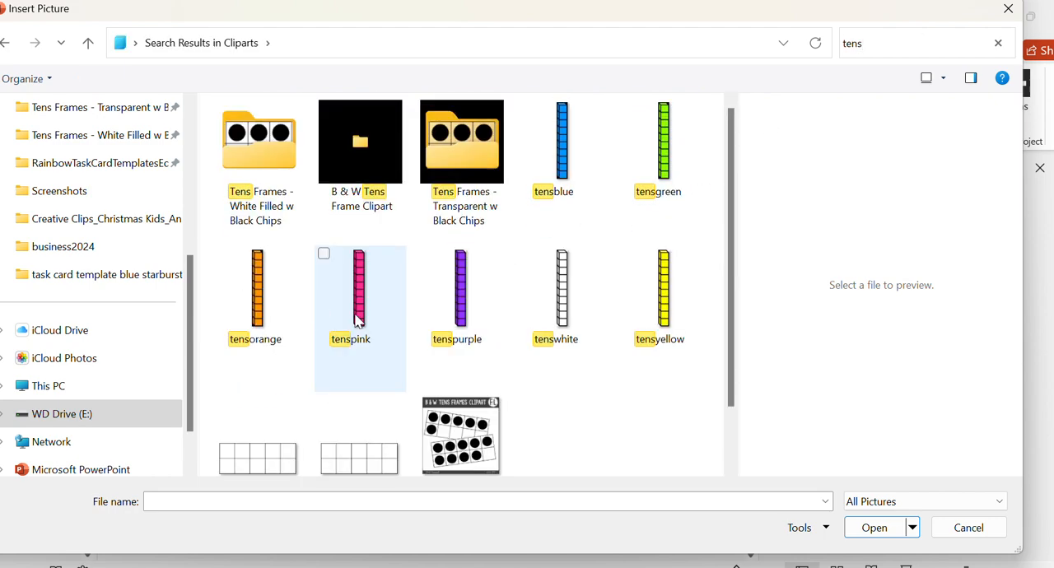
click(479, 441)
scroll(396, 240, up, 2)
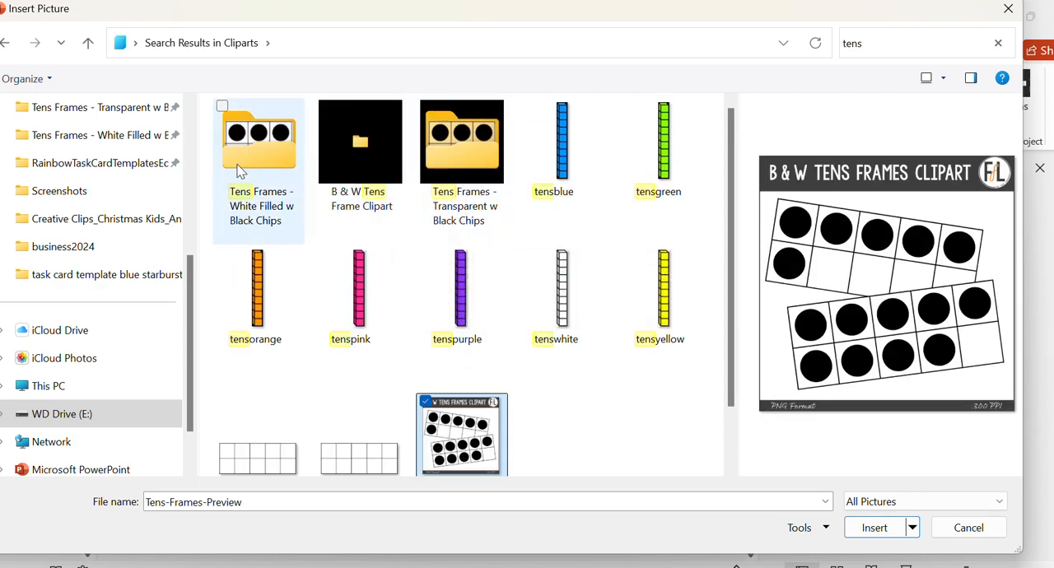
scroll(301, 328, down, 2)
scroll(302, 327, up, 2)
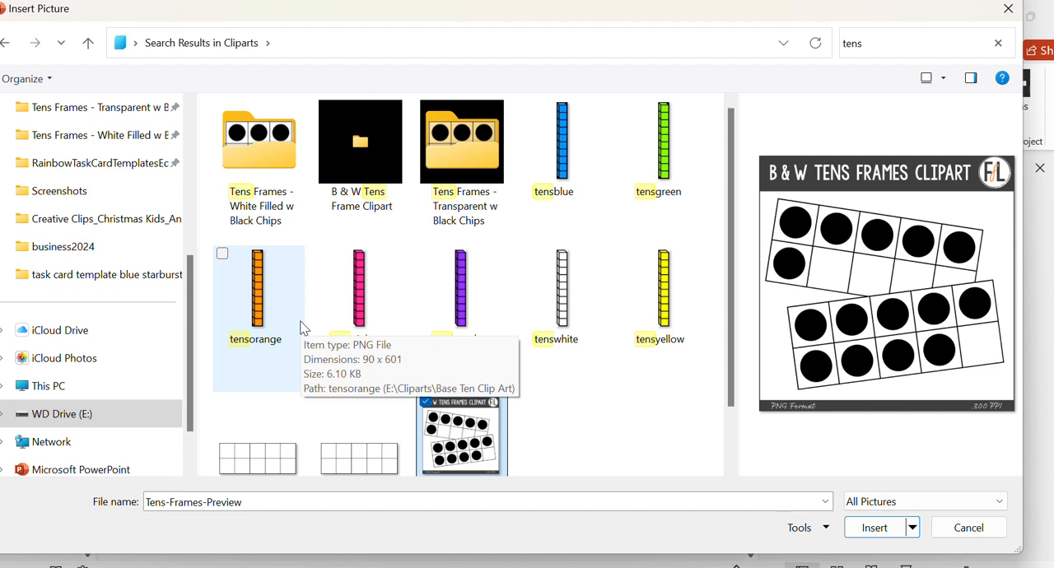
- Search the Cliparts folder for "base" and look through the pictures in the Base Ten Clip Art folder
click(881, 47)
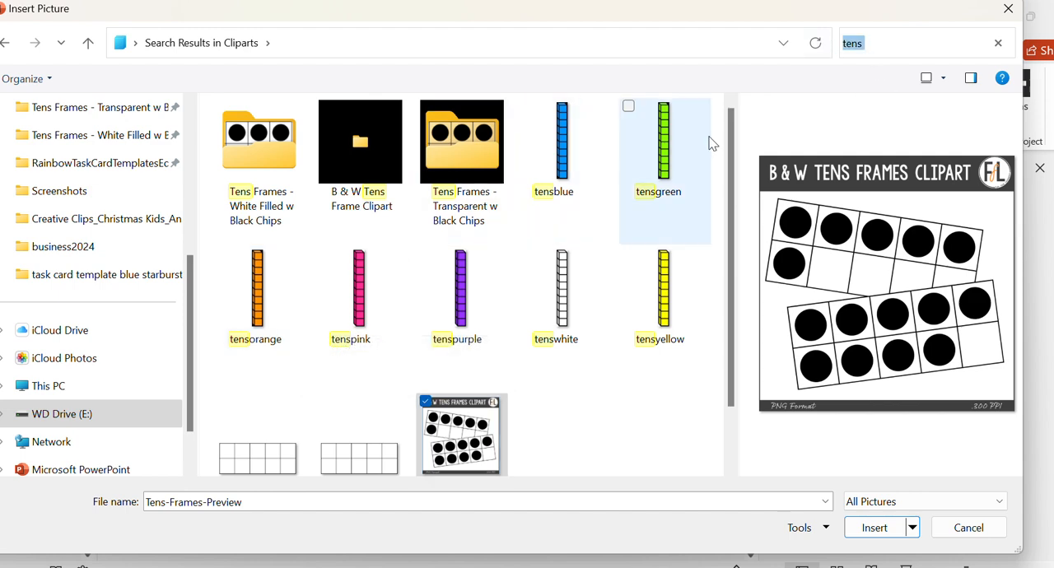
text(base te)
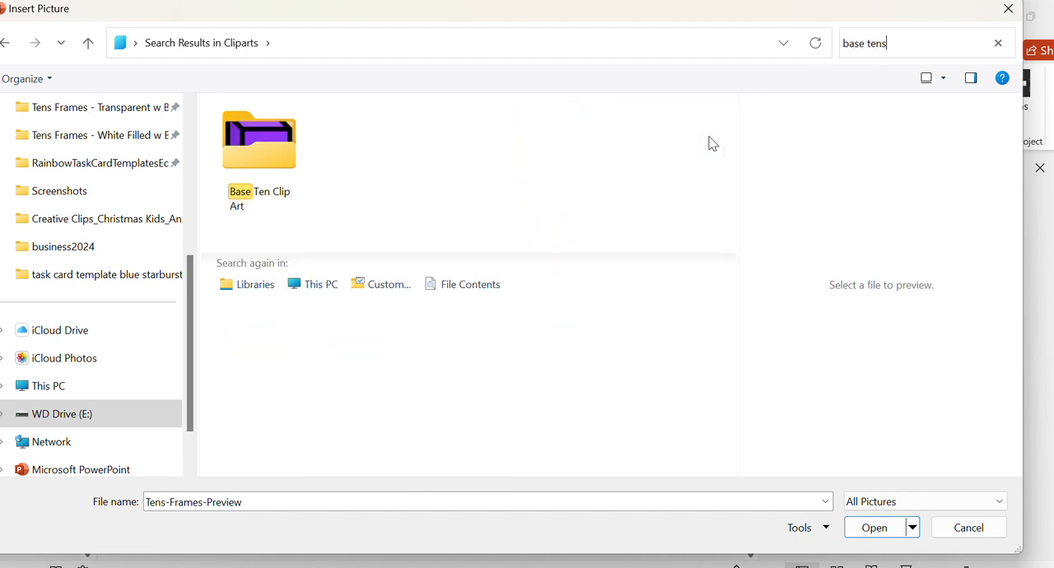
text(ns)
key(BackSpace)
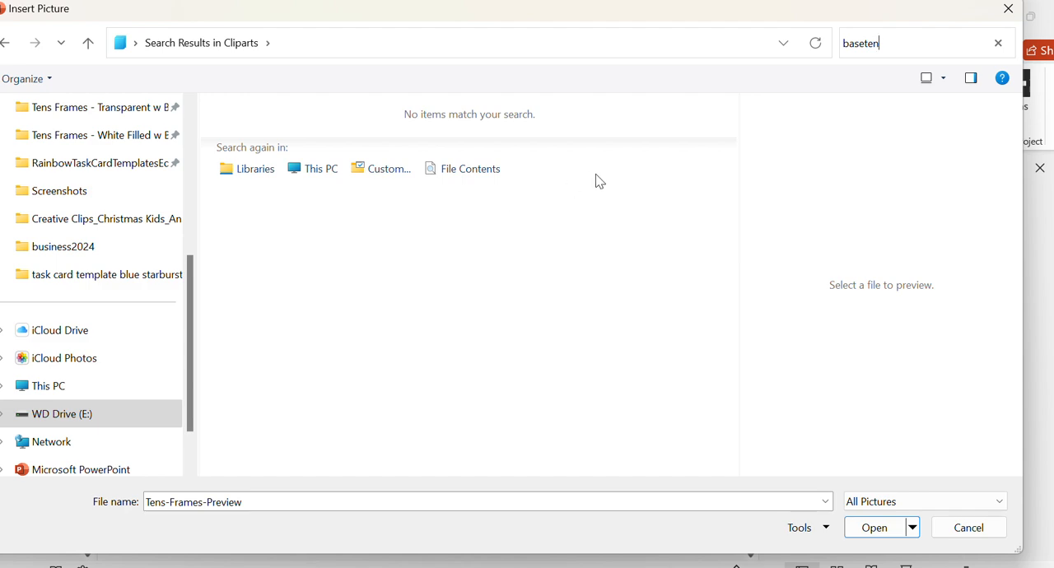
key(BackSpace)
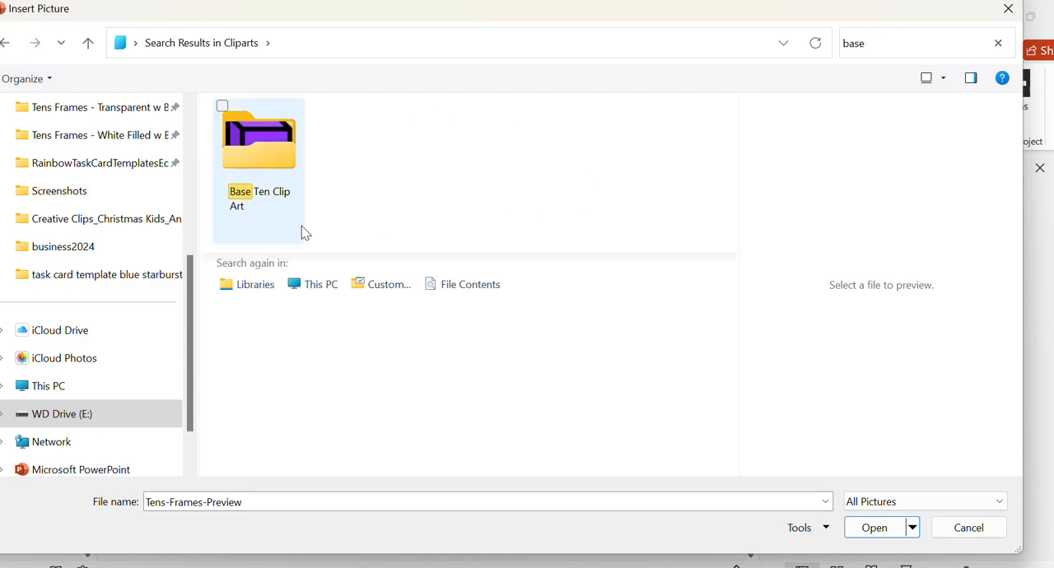
click(239, 142)
double_click(239, 142)
scroll(461, 329, down, 3)
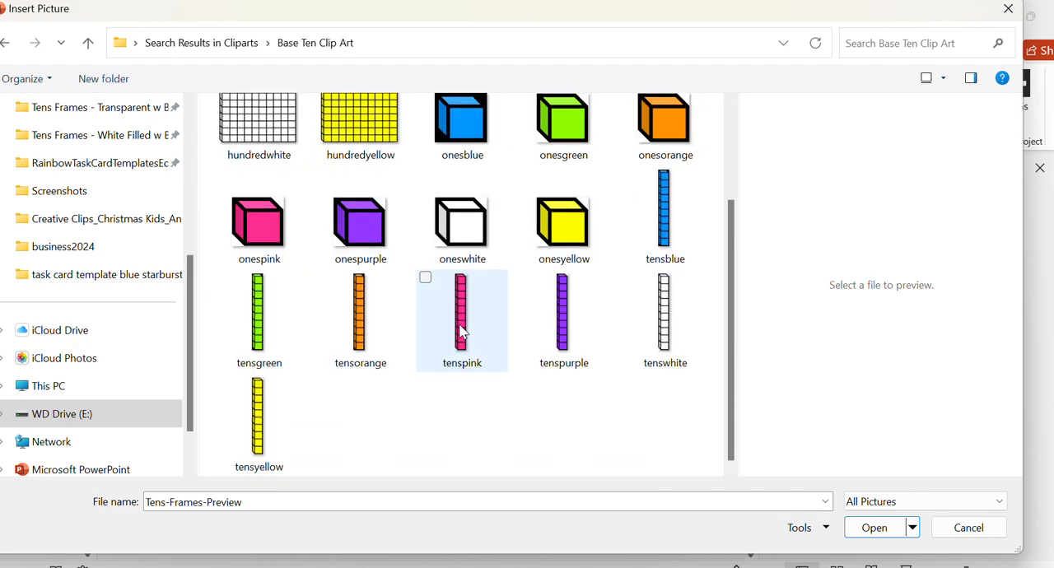
scroll(461, 329, up, 2)
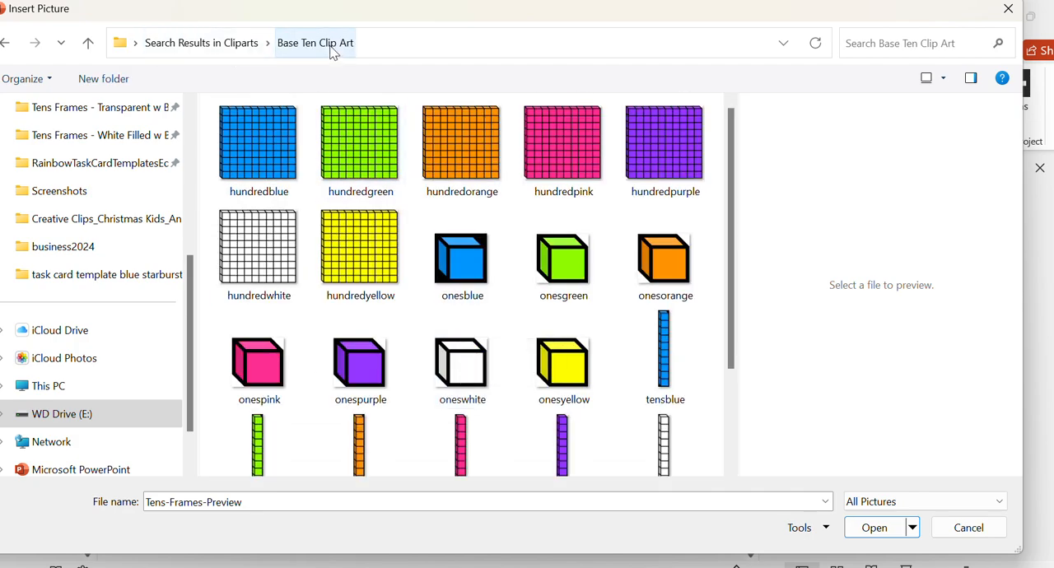
scroll(461, 271, down, 2)
scroll(423, 207, up, 2)
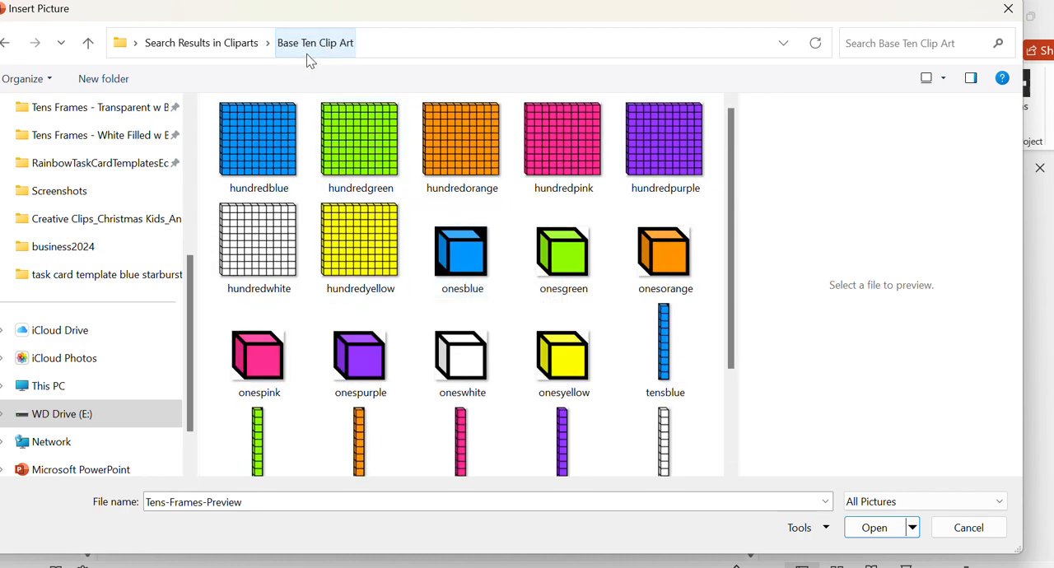
- Clear the clip art search, search the Downloads folder for "bb" and insert the LicenseButton picture on the slide
click(242, 45)
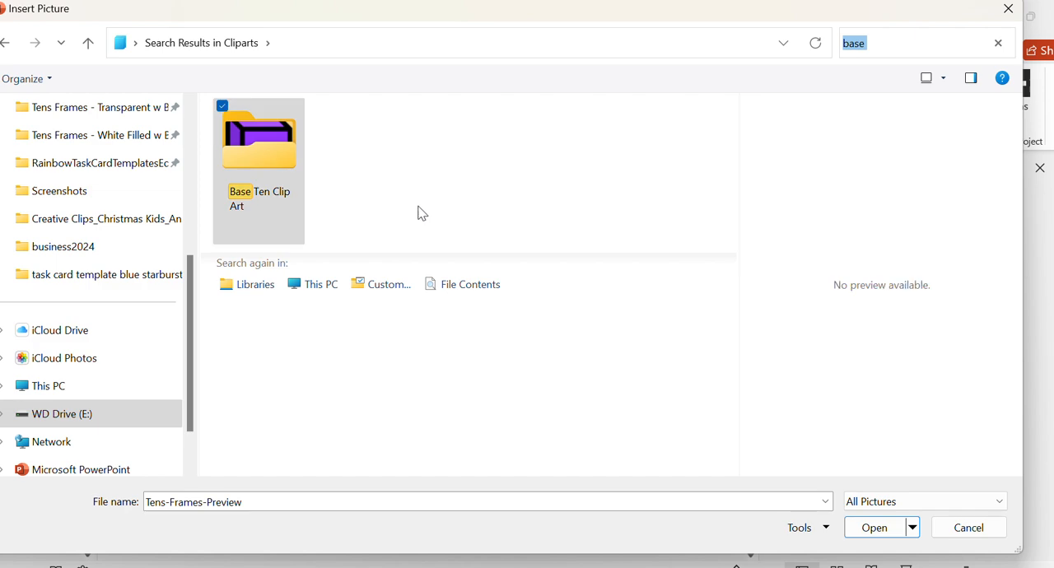
click(997, 43)
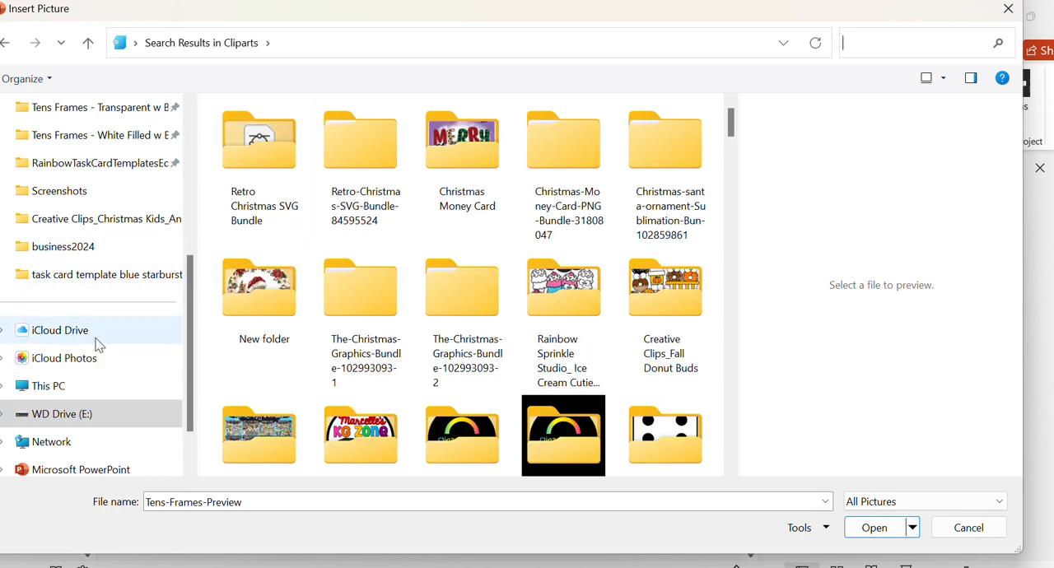
scroll(99, 329, up, 4)
click(89, 250)
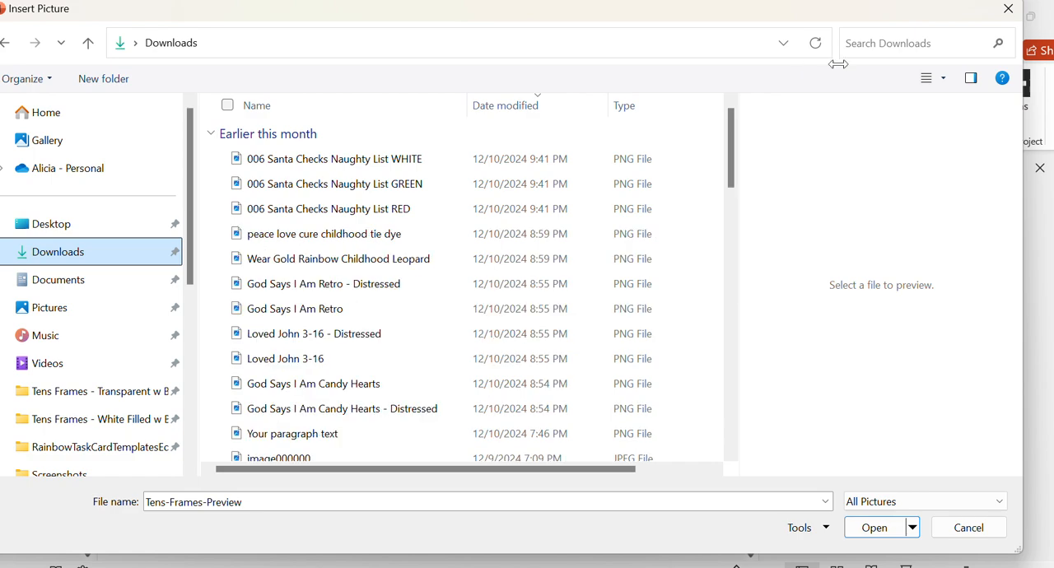
click(885, 41)
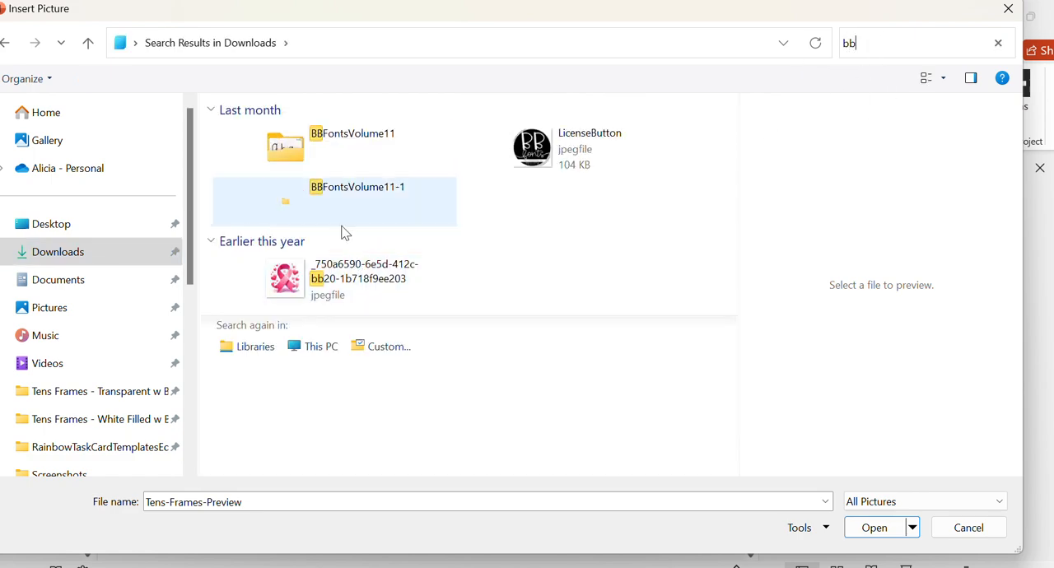
click(581, 165)
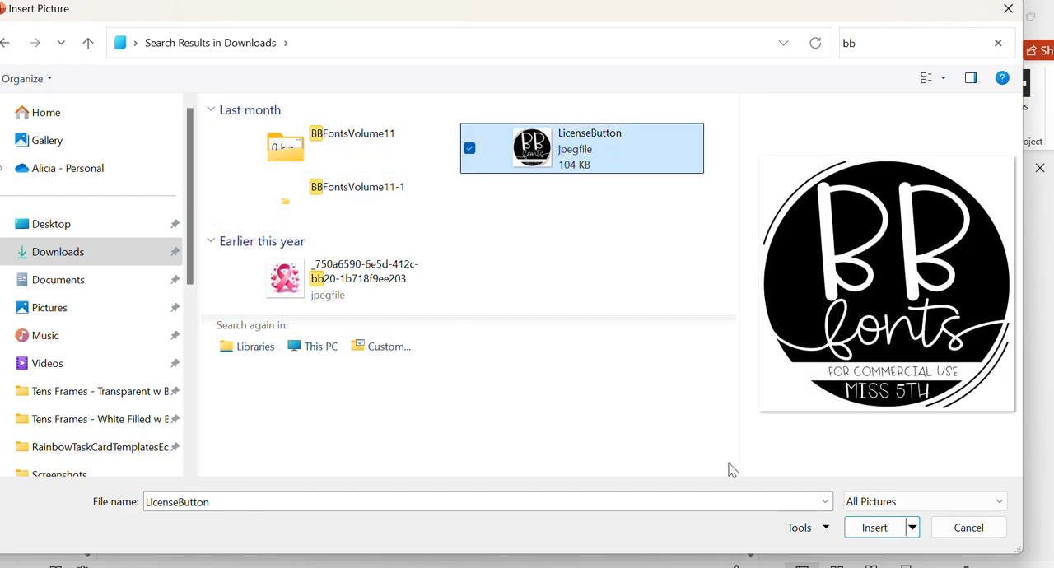
click(878, 528)
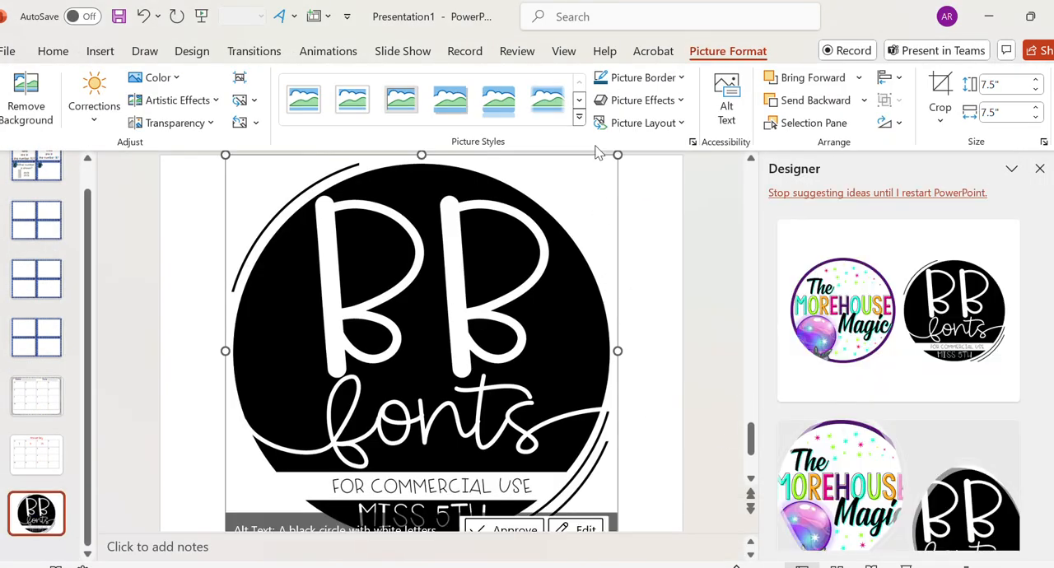
- Shrink the BB fonts picture to about 3.17" square and place it to the left of the store logo
drag(617, 154, 392, 381)
drag(312, 425, 285, 298)
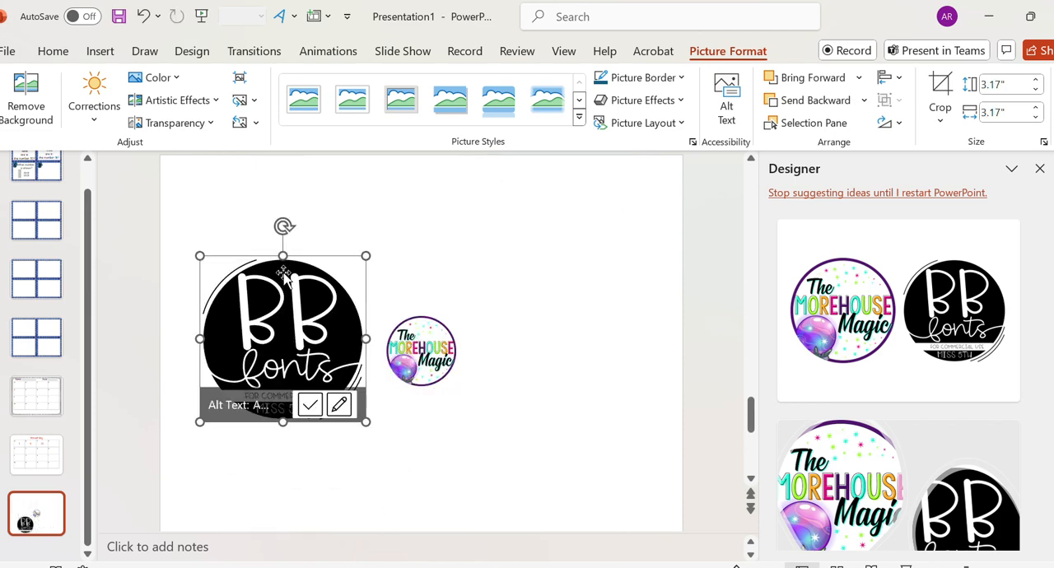
scroll(548, 301, up, 5)
click(43, 519)
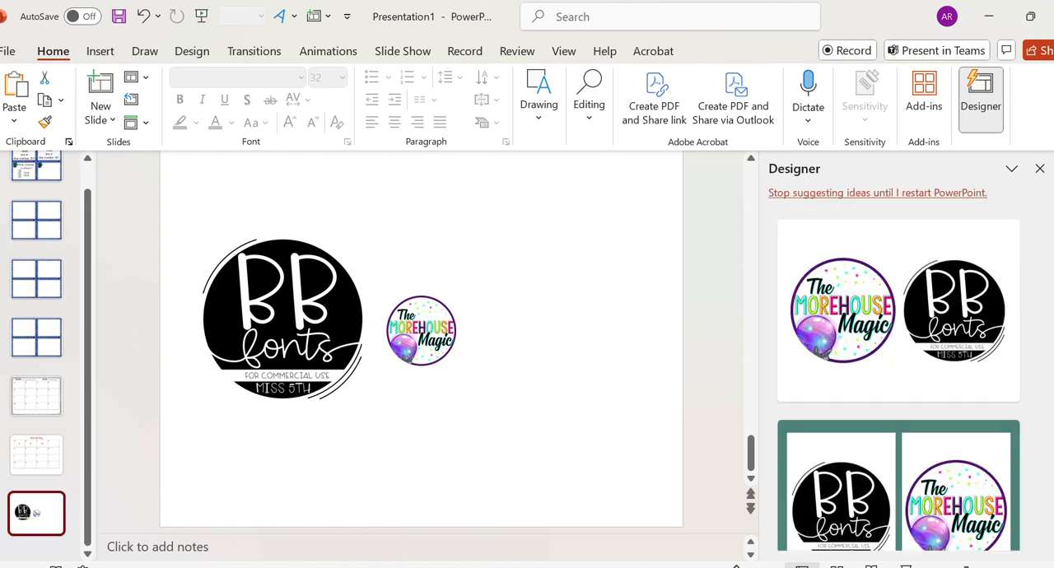
- Close the Designer and Format Background panes
click(1038, 169)
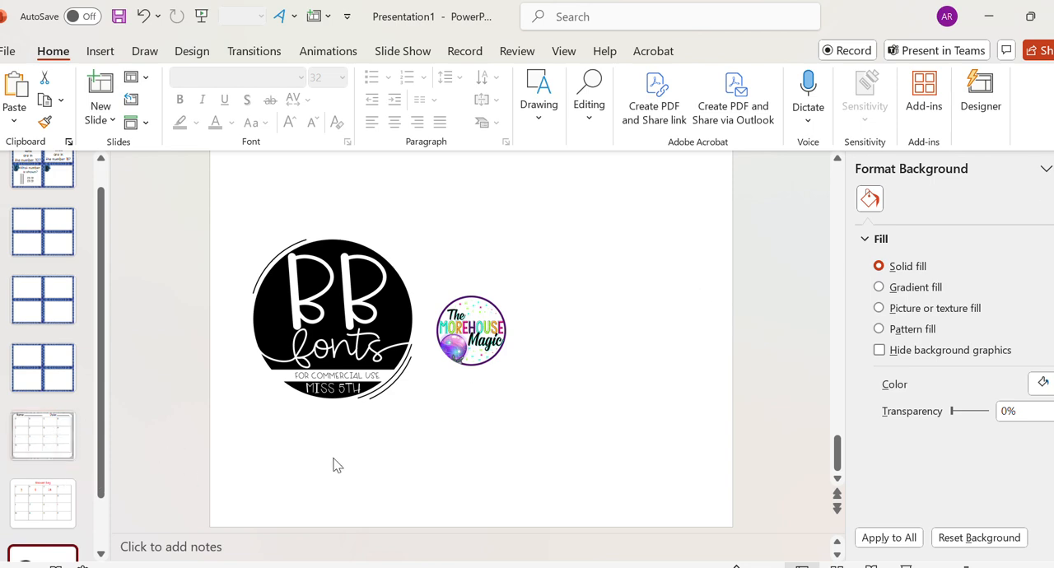
scroll(33, 387, up, 1)
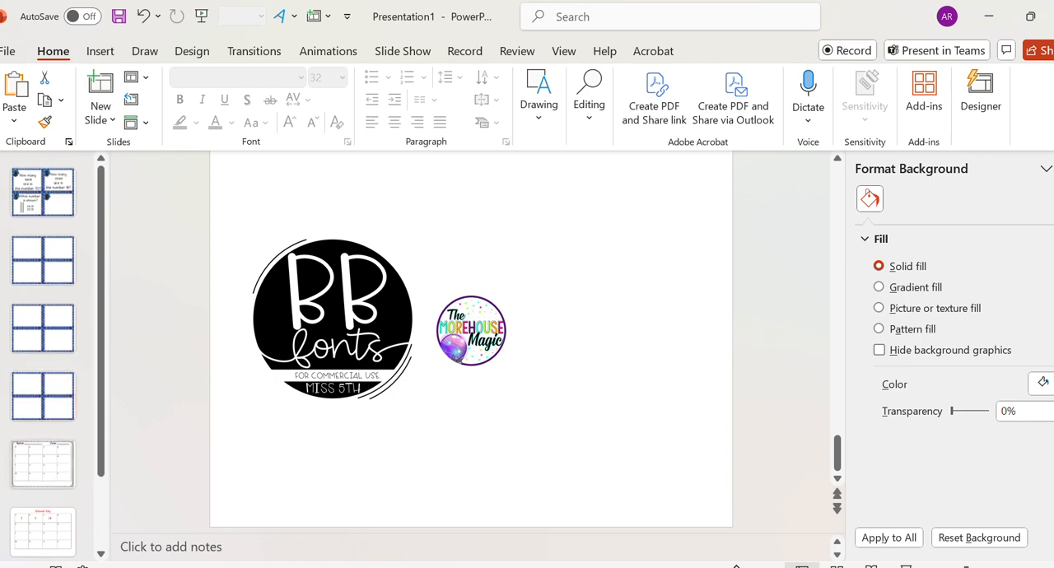
click(1053, 169)
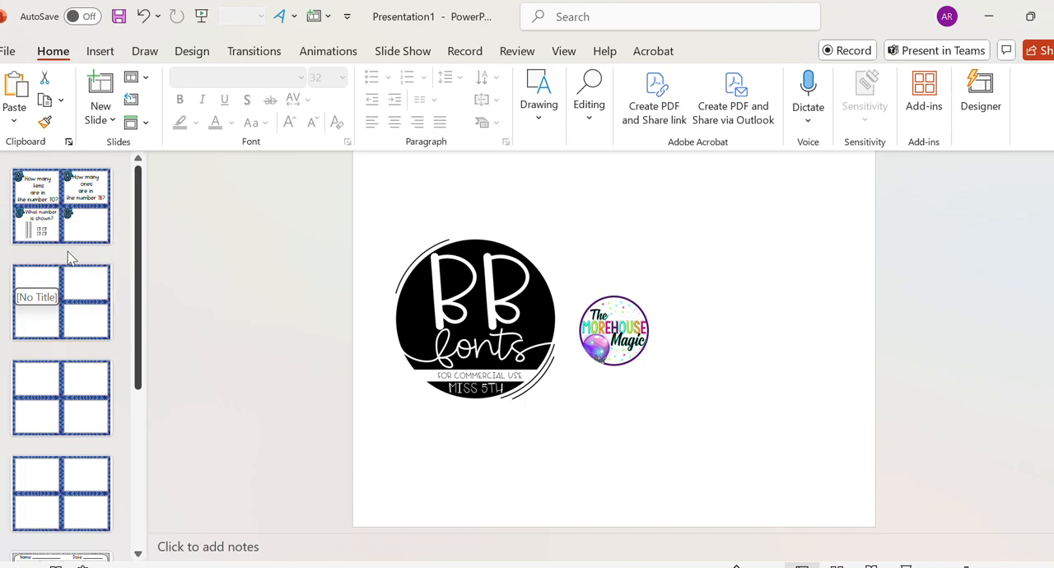
- Add a slide with the Blank layout after the first task card slide and move it to the start of the presentation
click(80, 217)
click(105, 120)
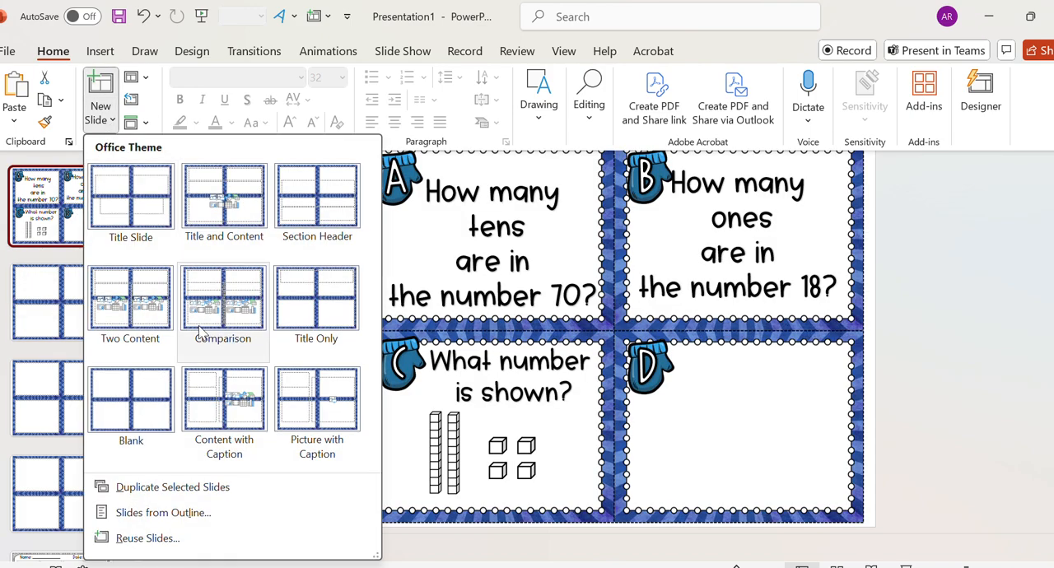
click(163, 420)
drag(68, 322, 67, 174)
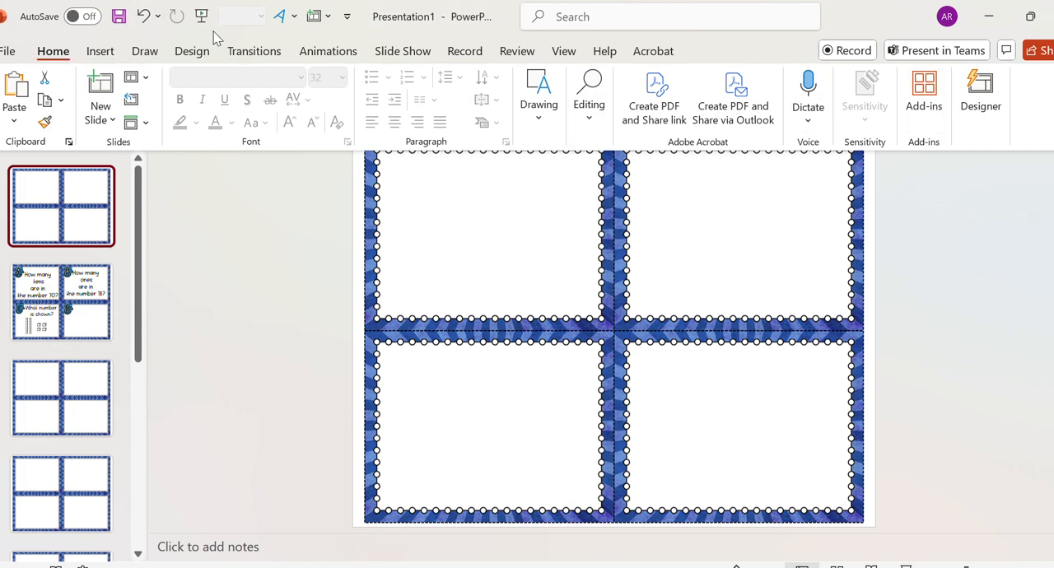
- Change the new first slide's background to a solid fill
click(193, 52)
click(924, 118)
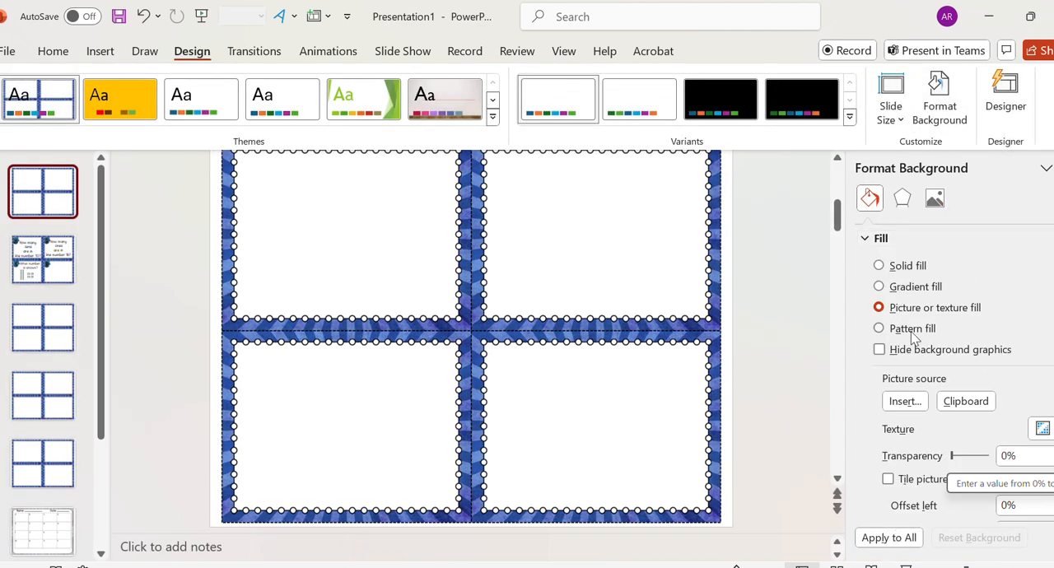
click(910, 265)
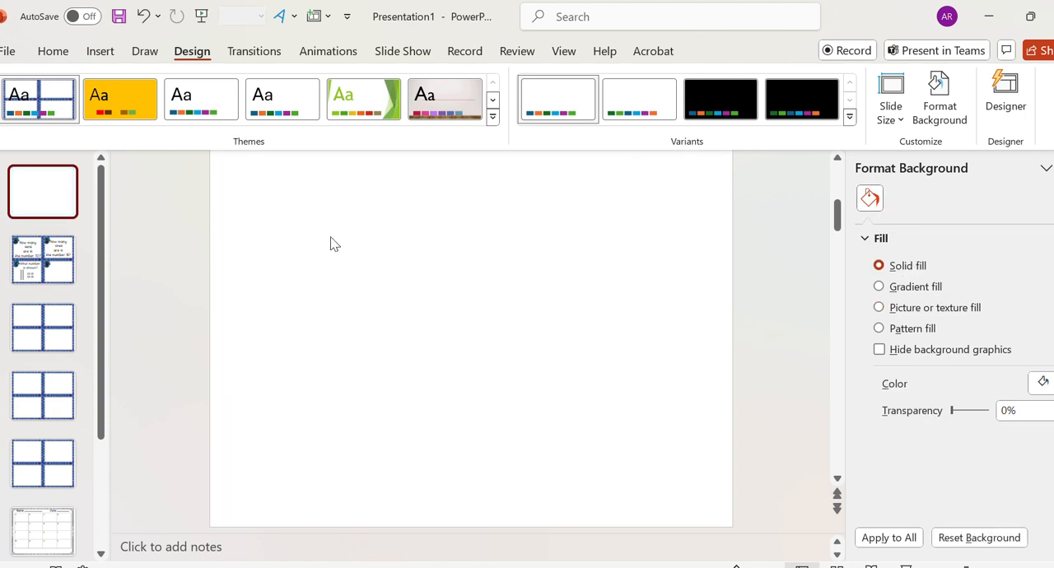
- Insert a black shadowed WordArt text box on the first slide and set its font to Bbchoosekindness
click(294, 16)
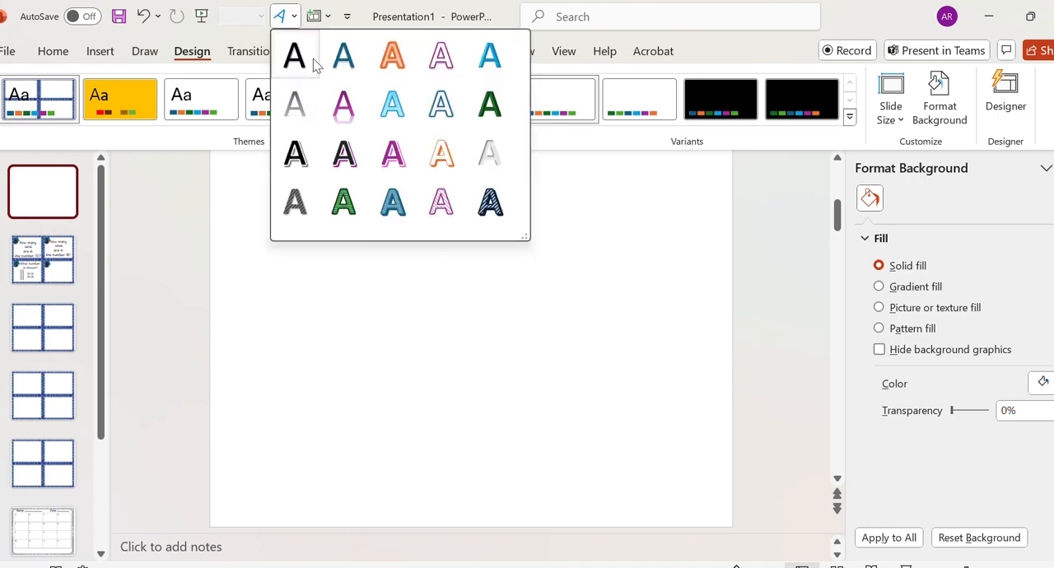
click(302, 116)
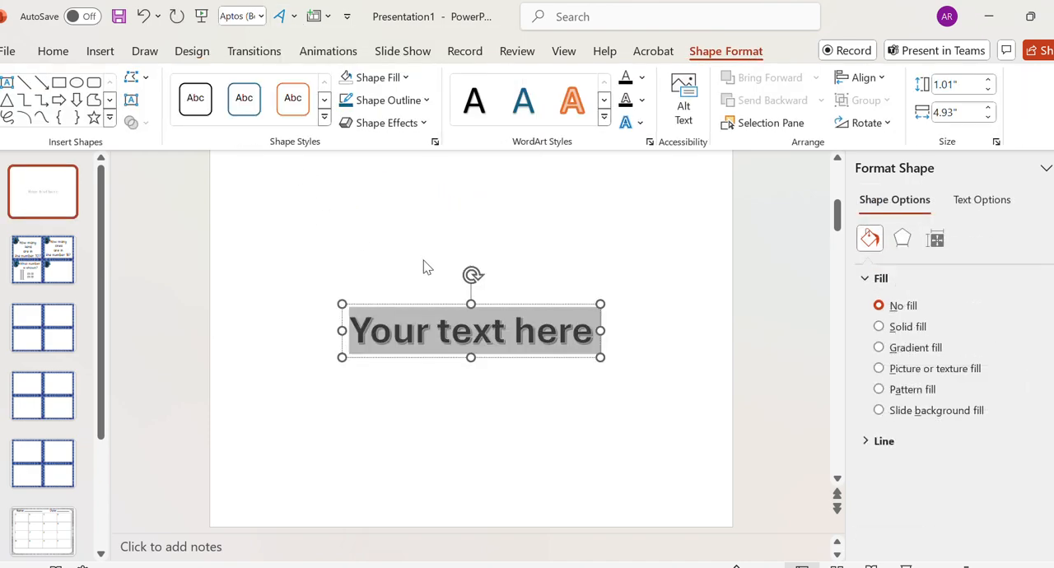
click(261, 17)
scroll(289, 348, down, 15)
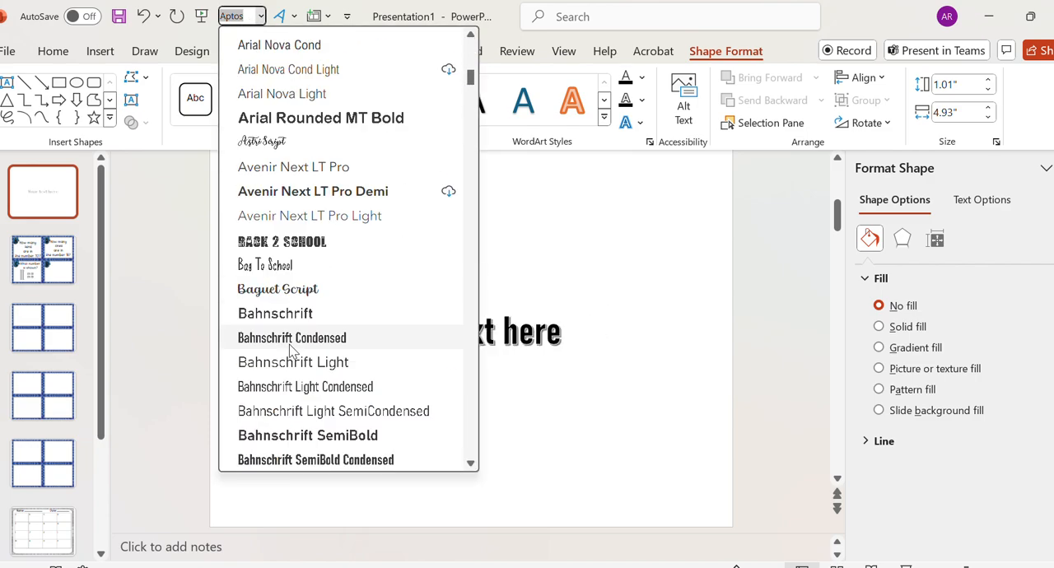
scroll(293, 350, down, 5)
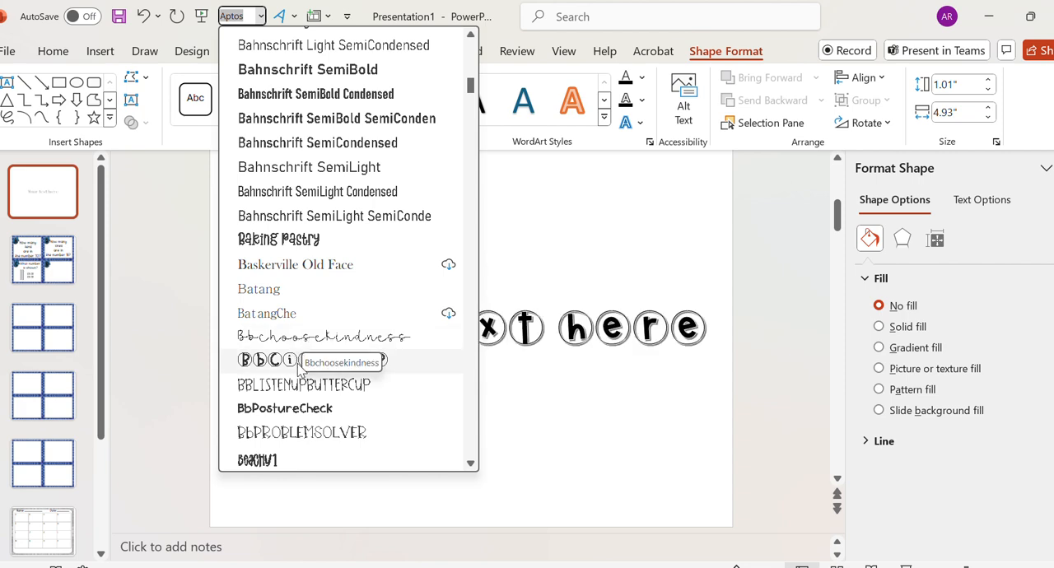
click(308, 338)
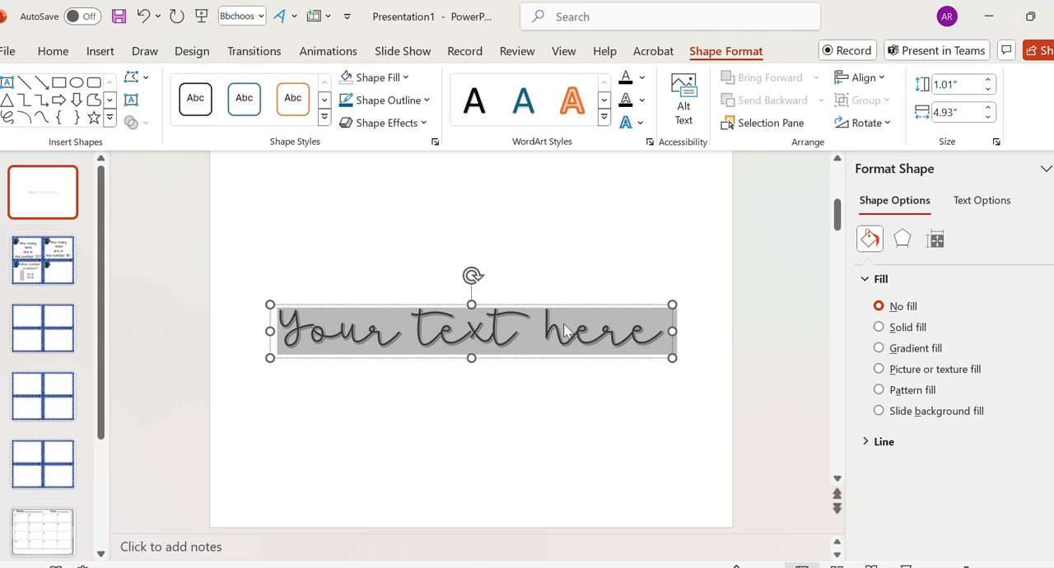
- Replace the WordArt placeholder text with "BASETens" on the first line and "taskcards" on the second
text(Base)
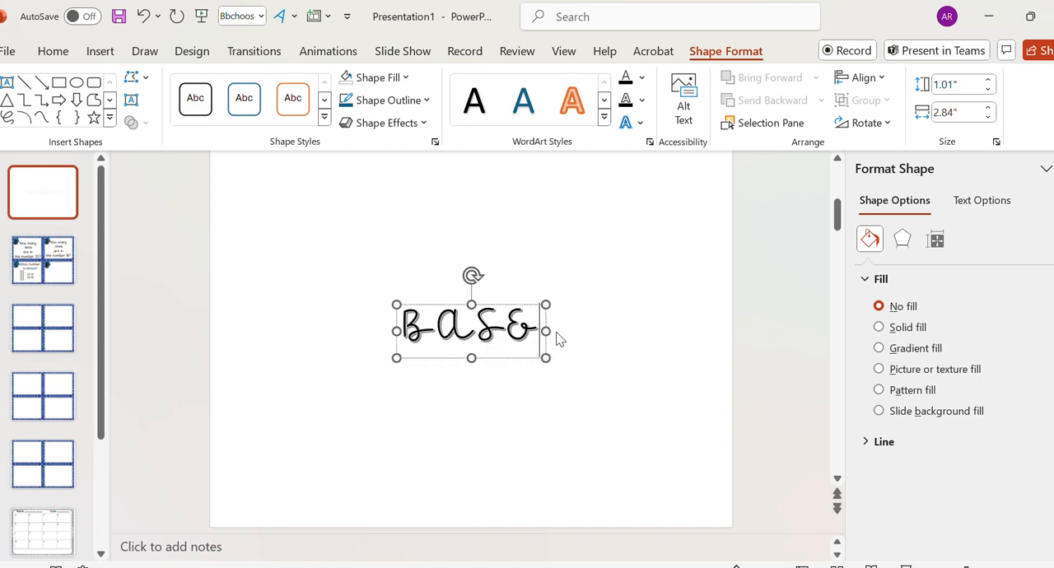
key(BackSpace)
key(BackSpace)
text(tens)
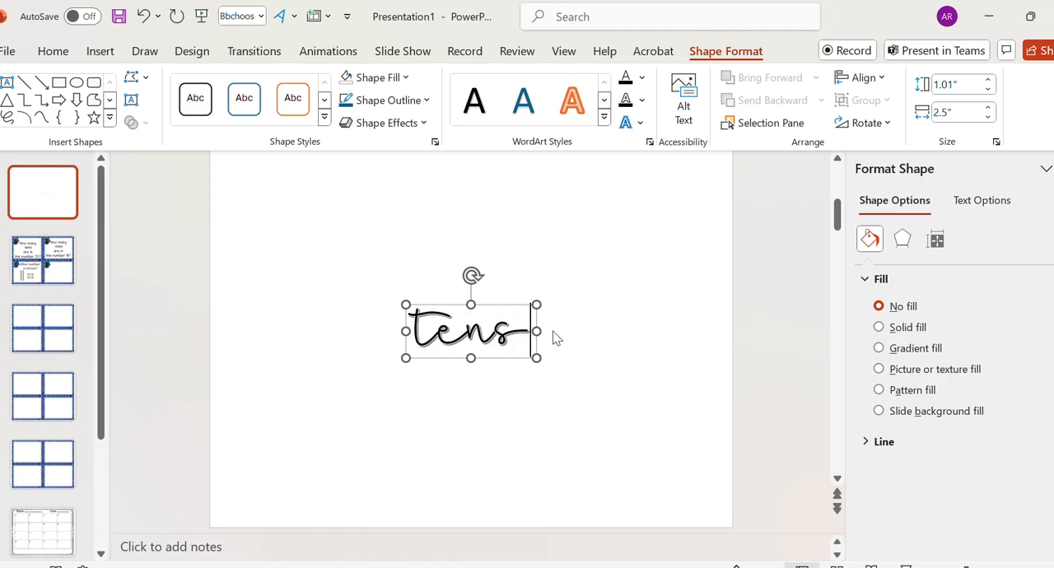
key(Return)
text(taskcards)
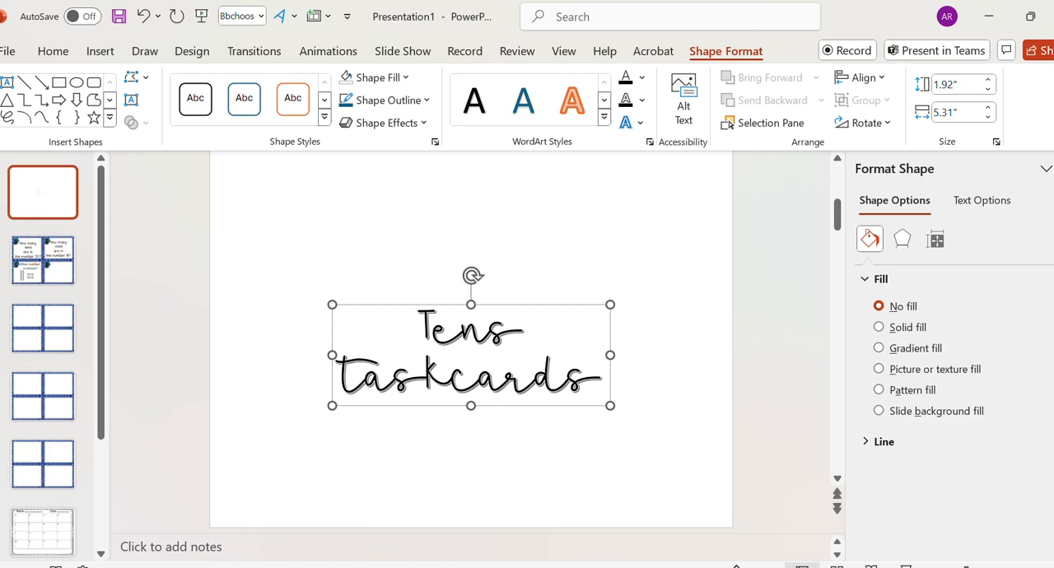
click(417, 326)
text(BASE&)
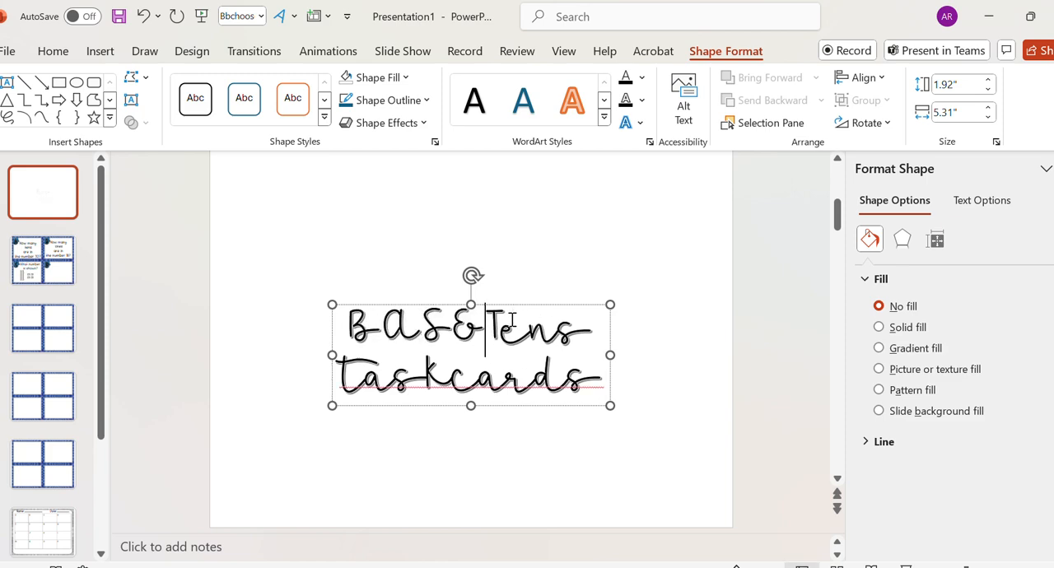
- Change the font of the word "BASE" in the title to the circled-letter BbCircle font
drag(488, 333, 347, 331)
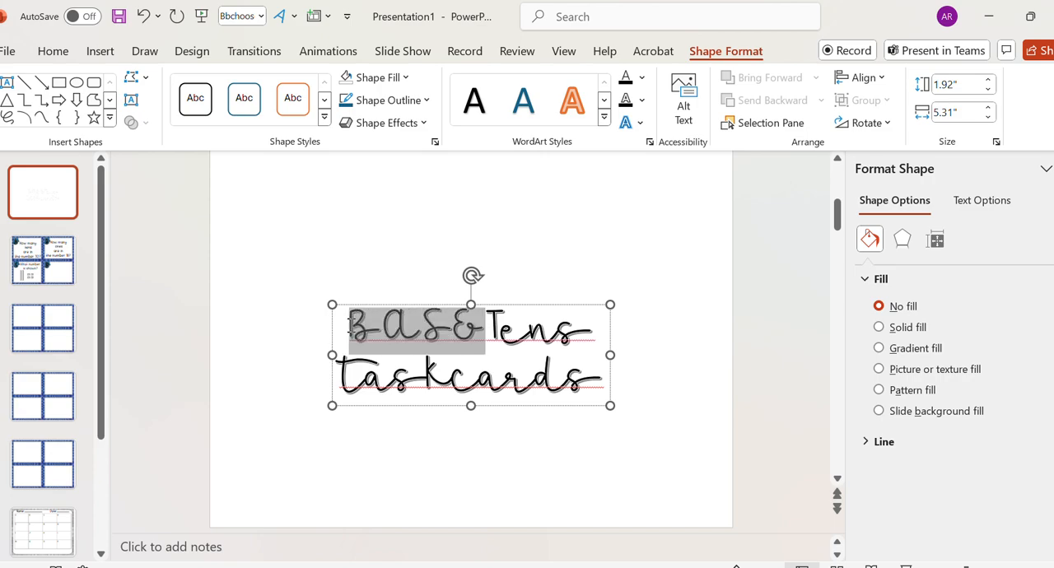
click(263, 17)
scroll(363, 372, down, 10)
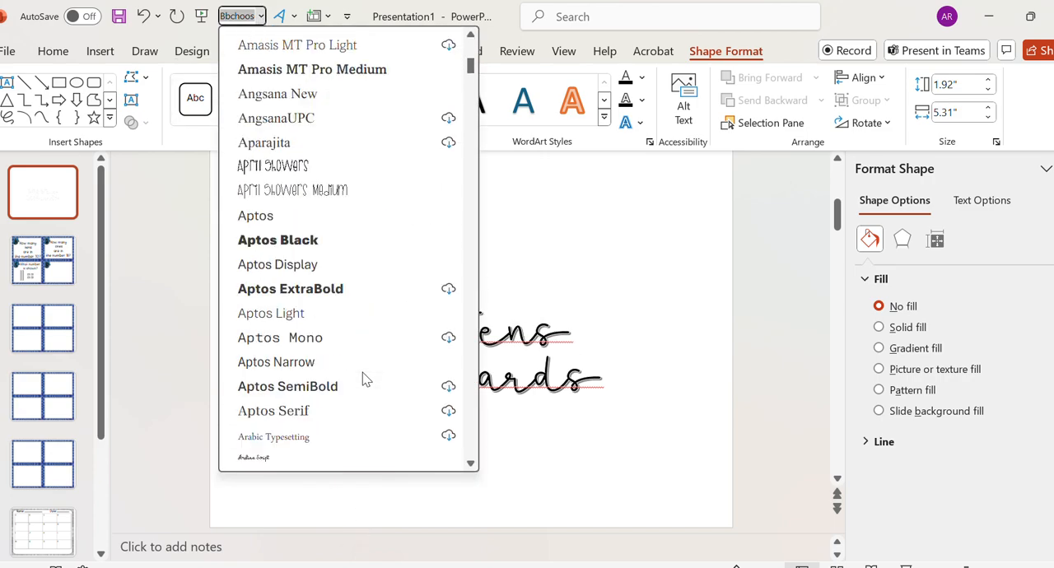
scroll(362, 377, down, 5)
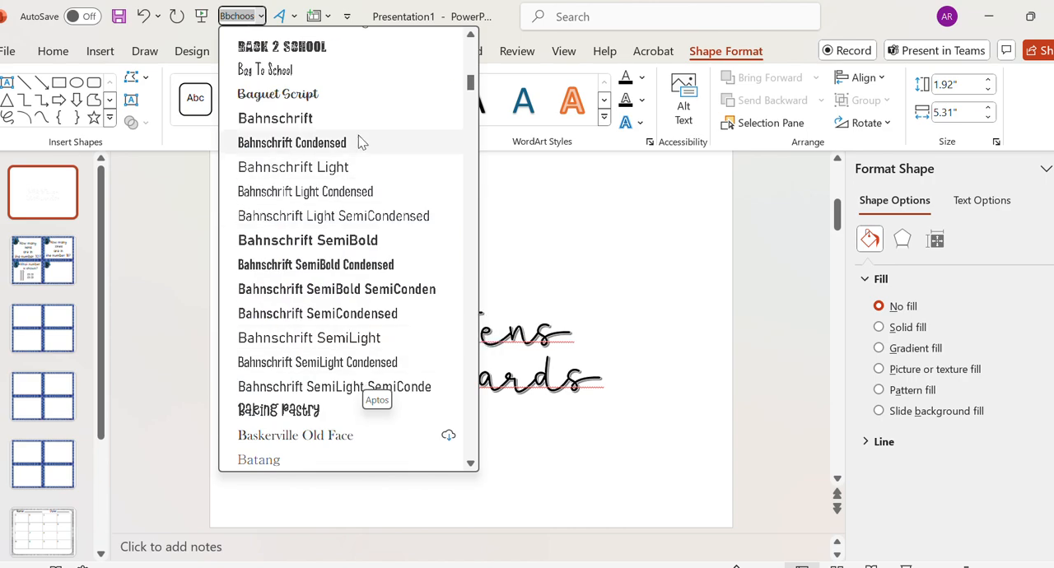
scroll(346, 371, down, 2)
click(338, 384)
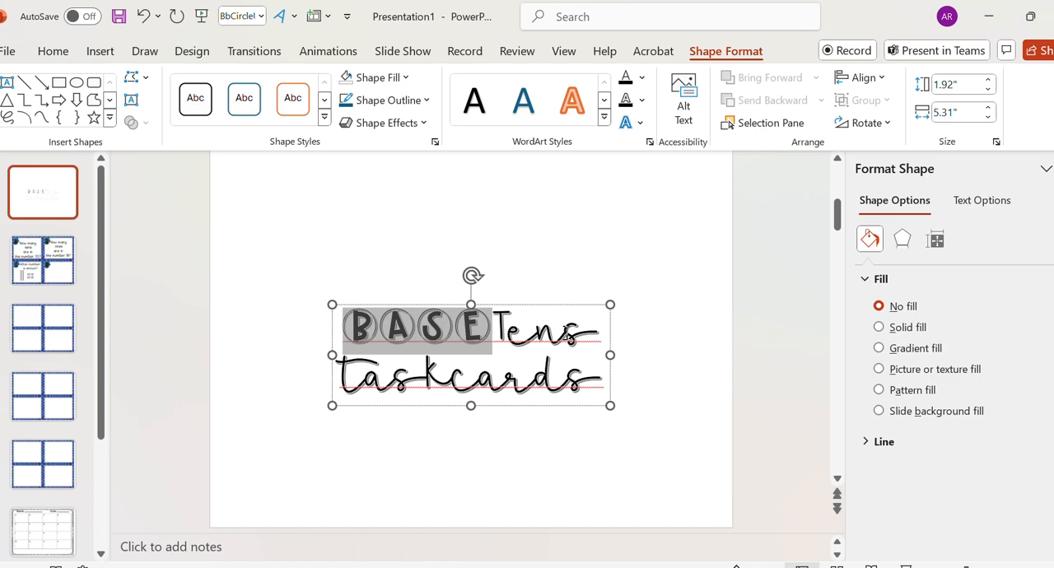
- Move the title WordArt to the upper part of the slide and widen it to about 5.83"
drag(611, 339, 589, 194)
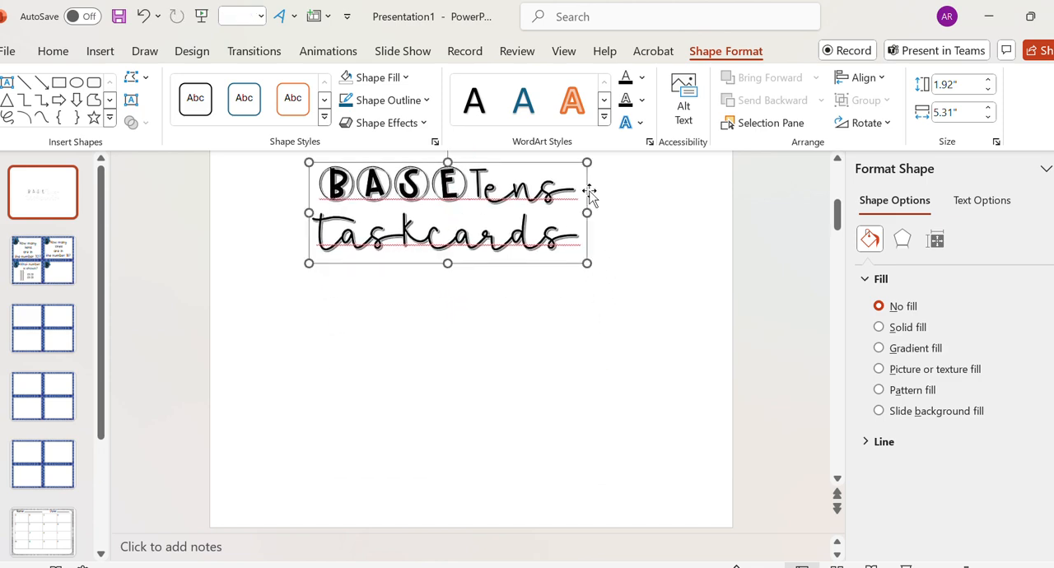
scroll(590, 197, up, 1)
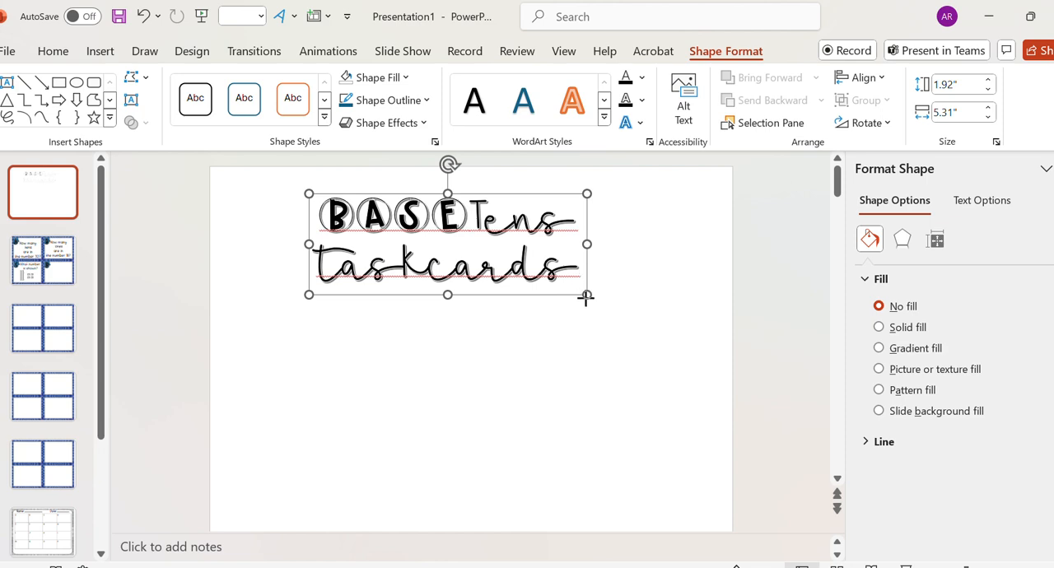
drag(585, 296, 615, 294)
- Correct the title's spacing with the spelling suggestions "task cards" and "BASE Tens", then deselect the title
right_click(522, 261)
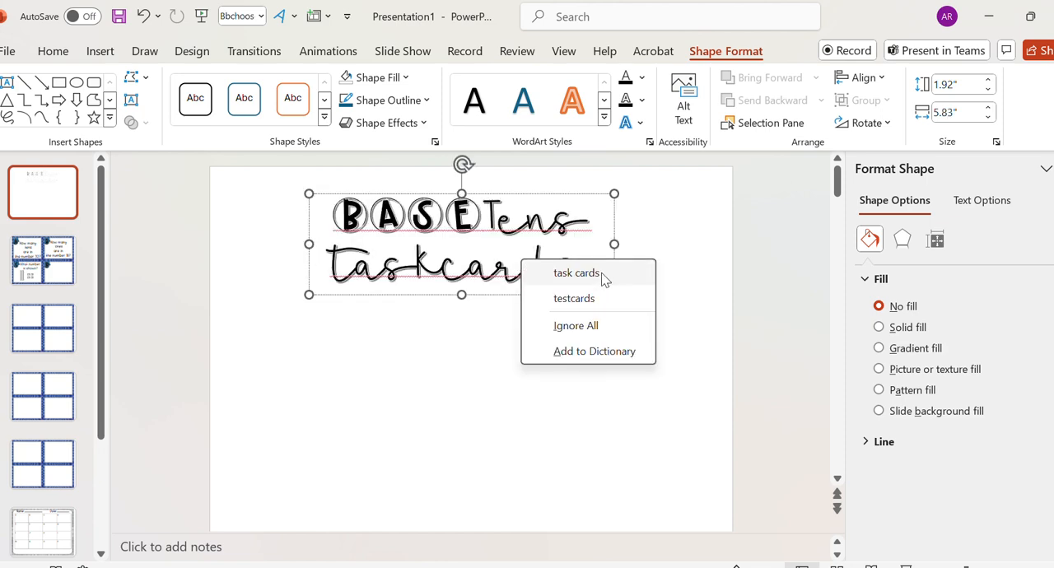
click(602, 279)
right_click(535, 217)
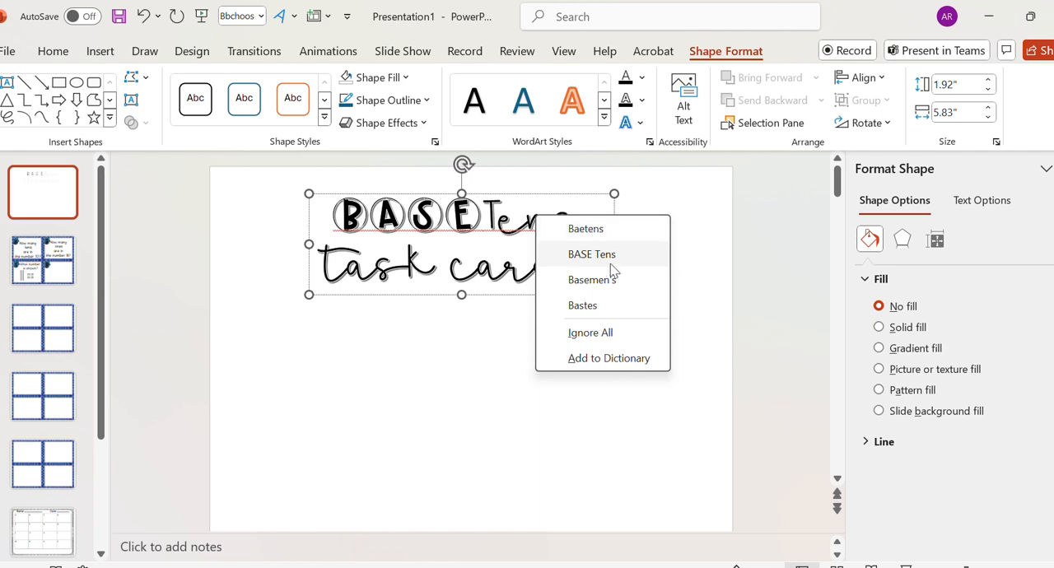
click(517, 232)
click(489, 227)
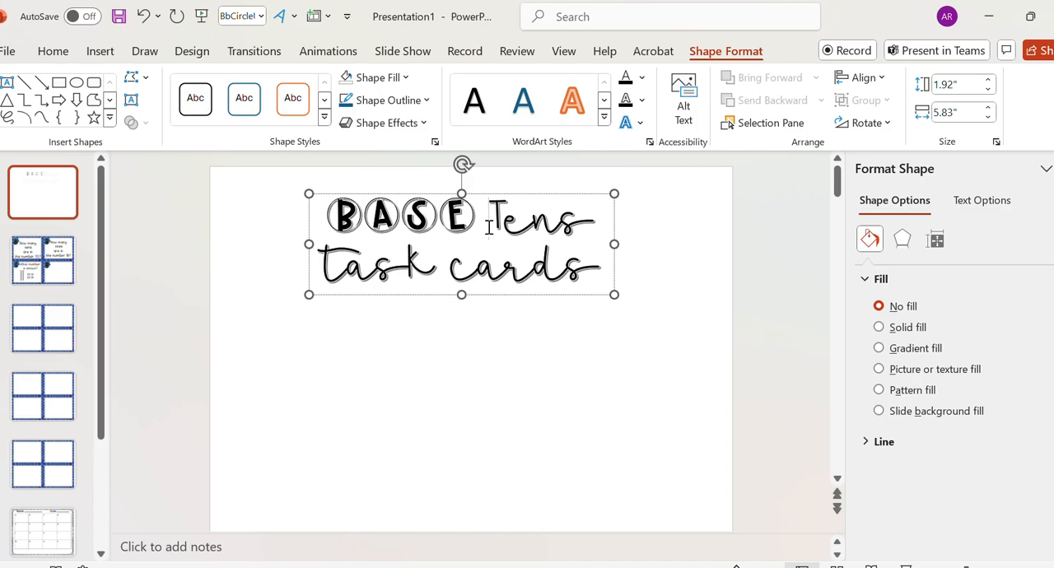
scroll(671, 297, down, 1)
click(670, 297)
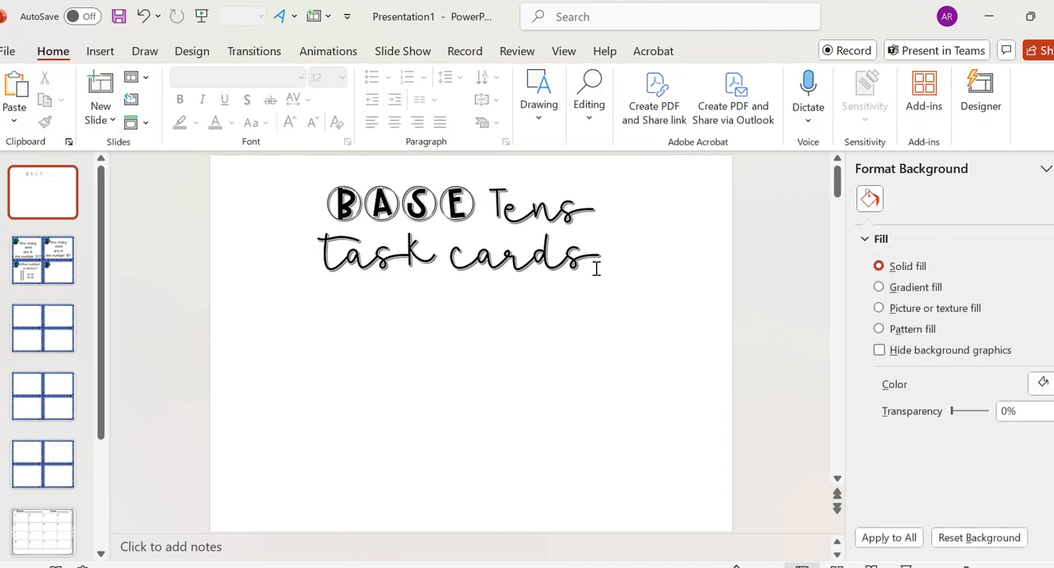
scroll(61, 409, down, 4)
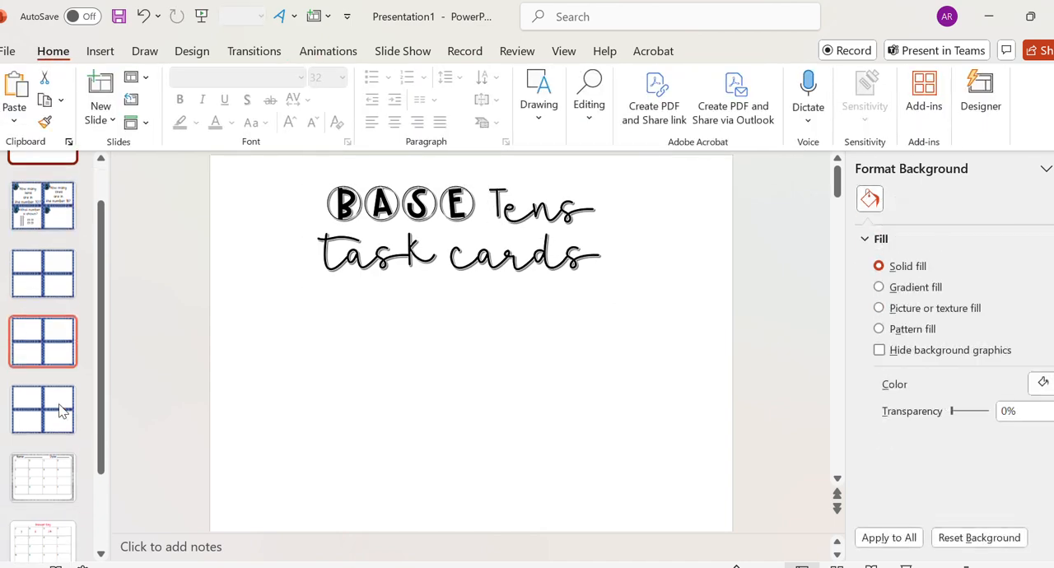
click(534, 482)
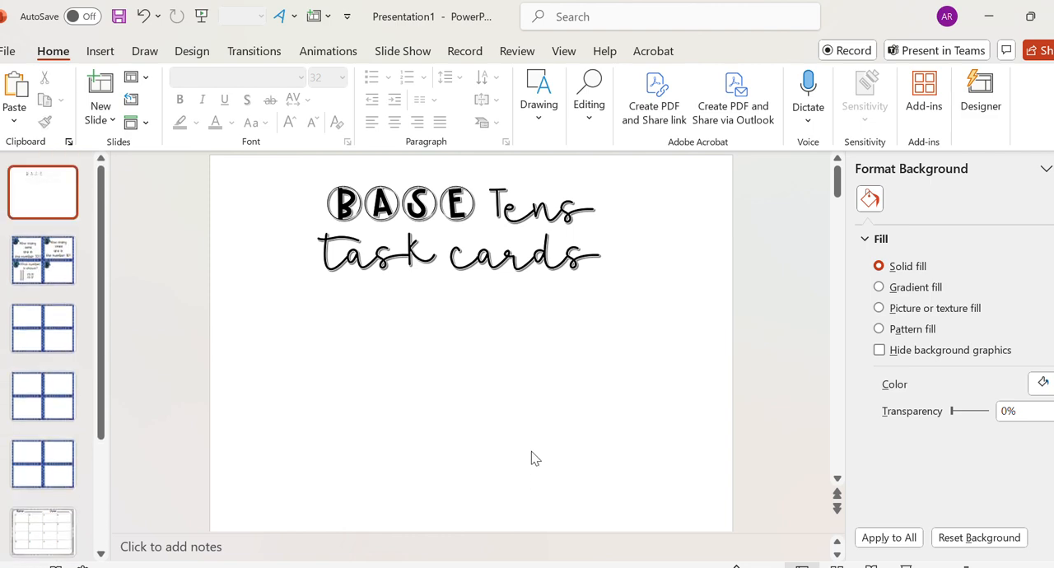
click(504, 227)
click(236, 228)
- Switch the first slide's background to a picture or texture fill and start inserting a picture from a file
click(919, 309)
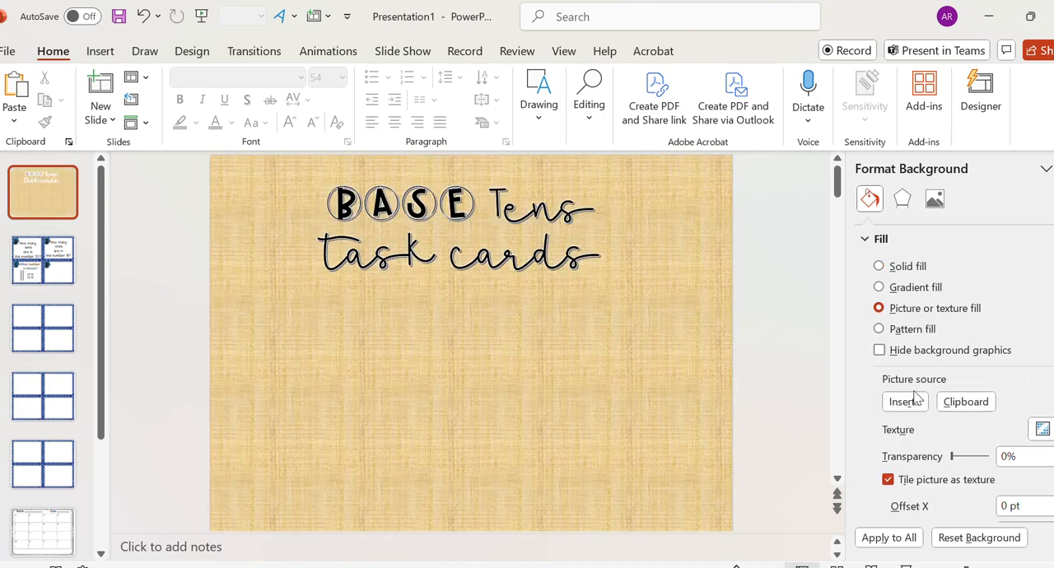
click(905, 402)
click(376, 251)
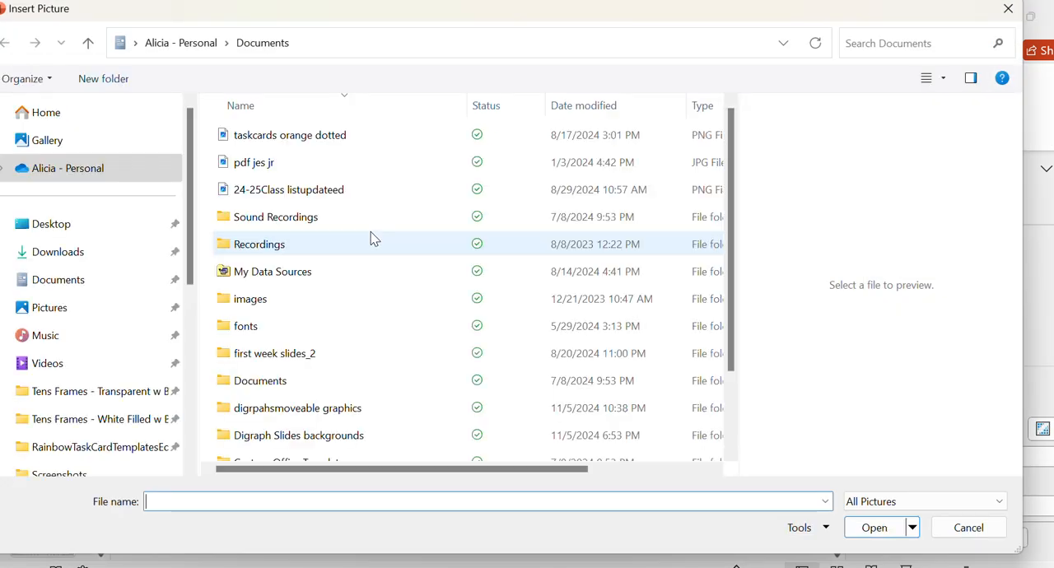
- Search WD Drive (E:) for "winter" and open the Winter Patterns set 2 folder
scroll(70, 330, down, 4)
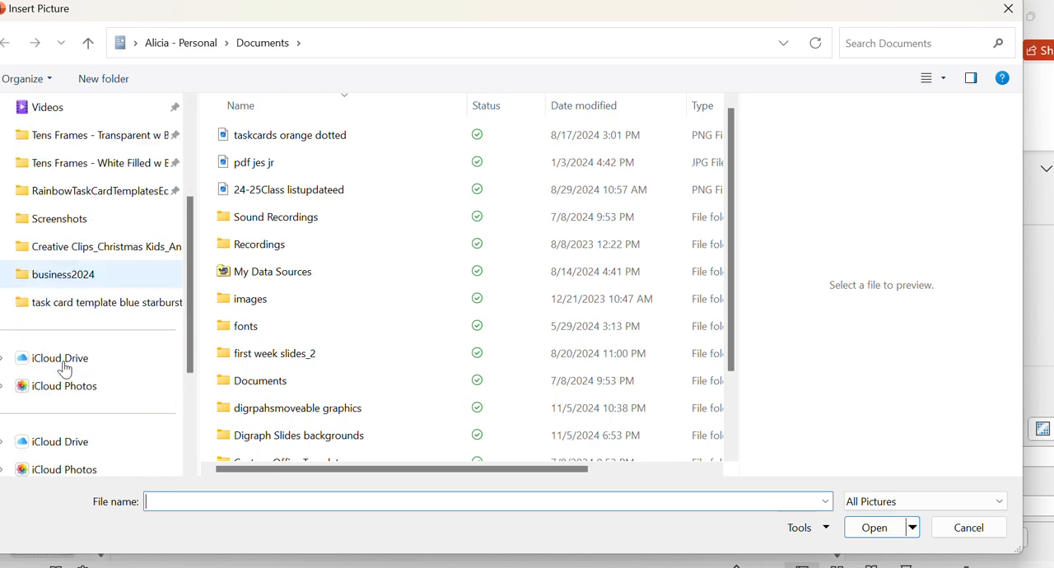
click(65, 367)
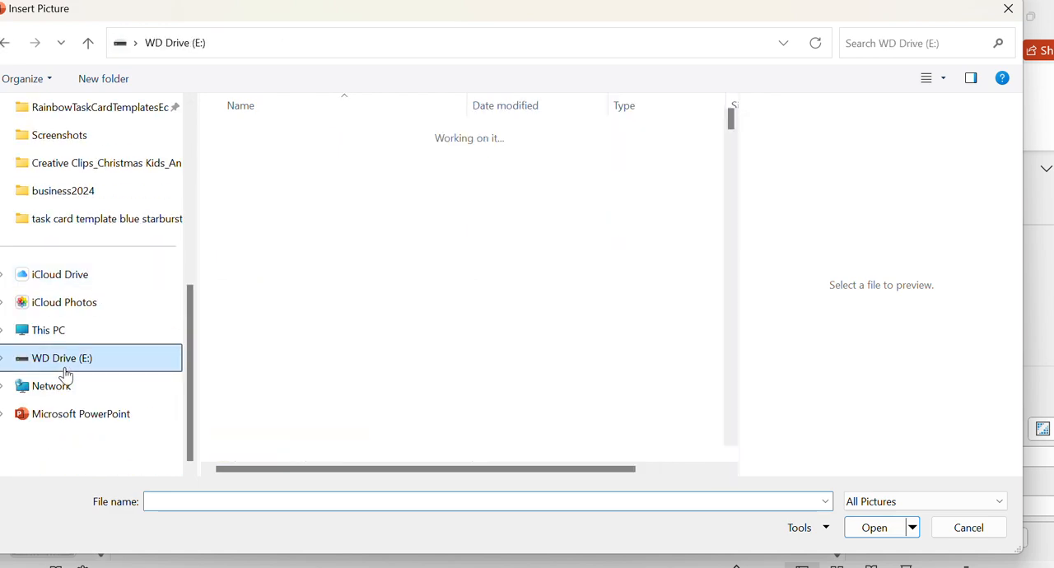
click(856, 49)
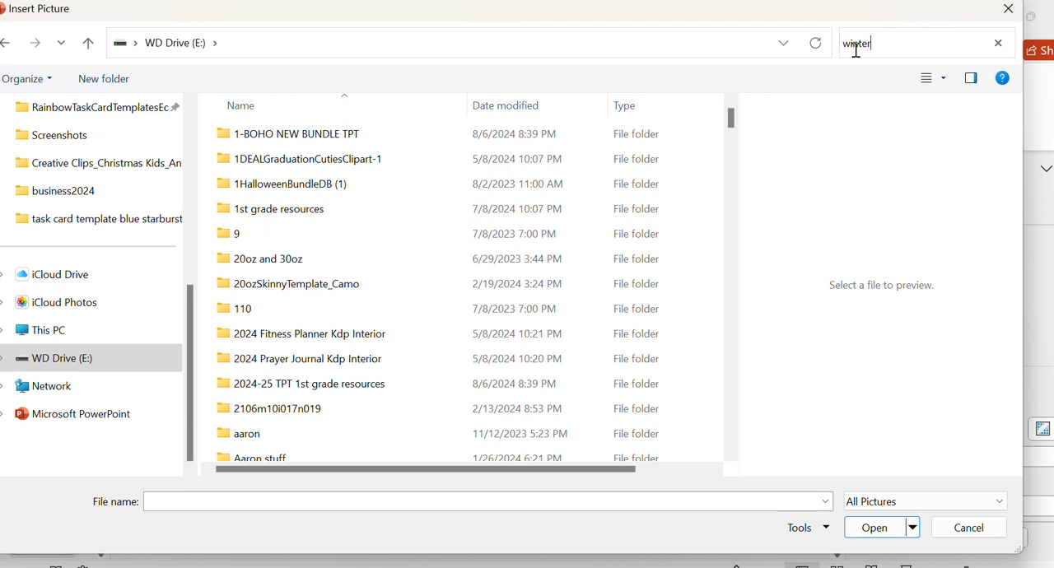
key(Return)
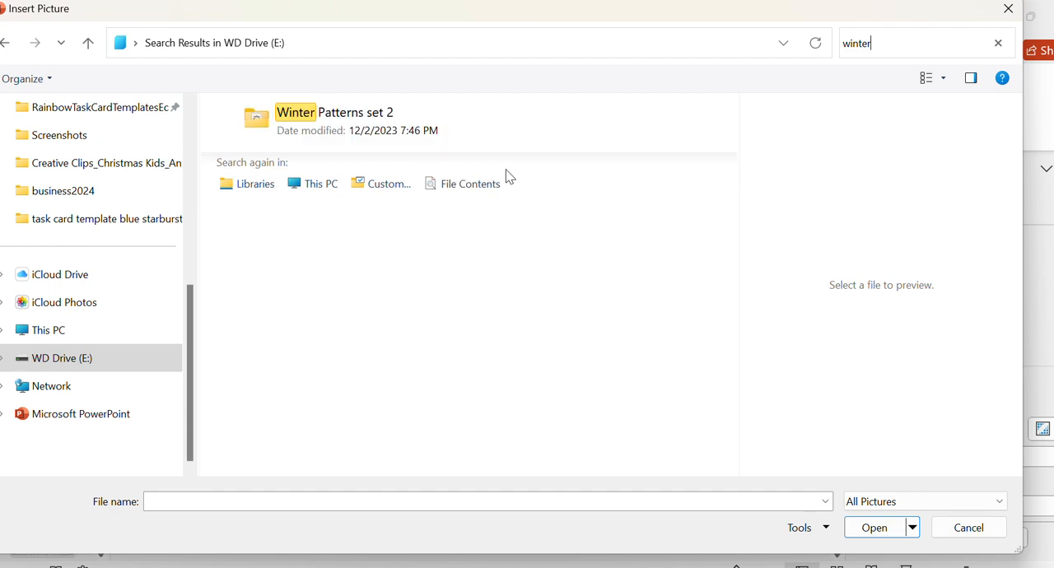
double_click(414, 129)
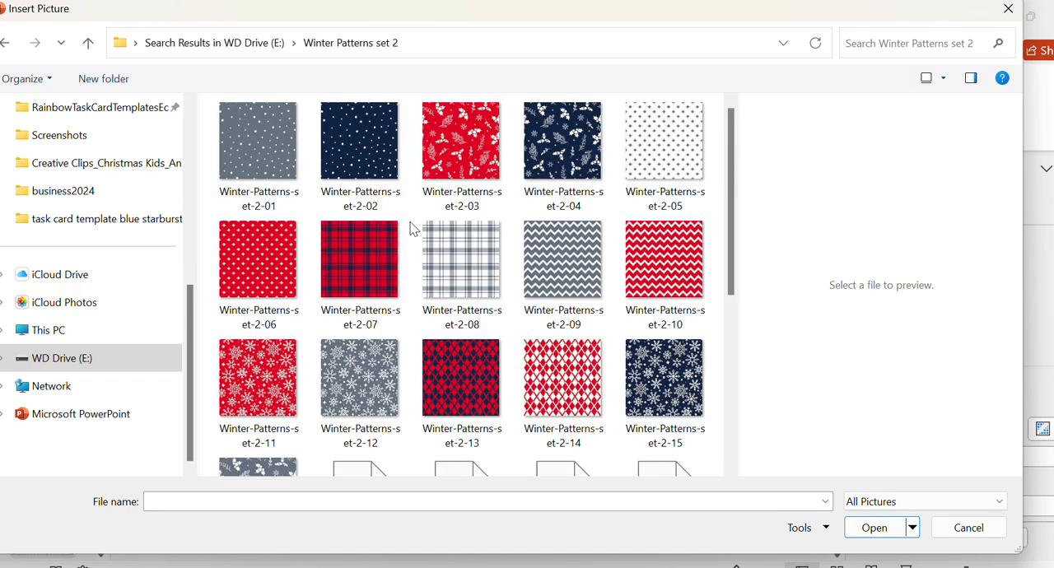
- Preview the pattern images in the Winter Patterns set 2 folder, comparing the holly, chevron, snowflake, dot and plaid designs
click(562, 144)
scroll(582, 411, down, 3)
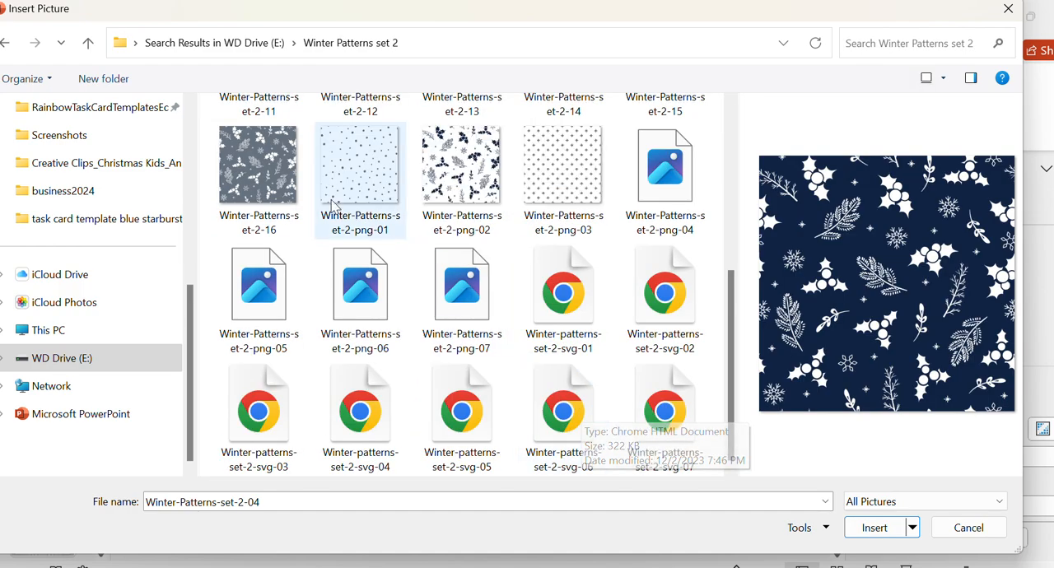
click(460, 150)
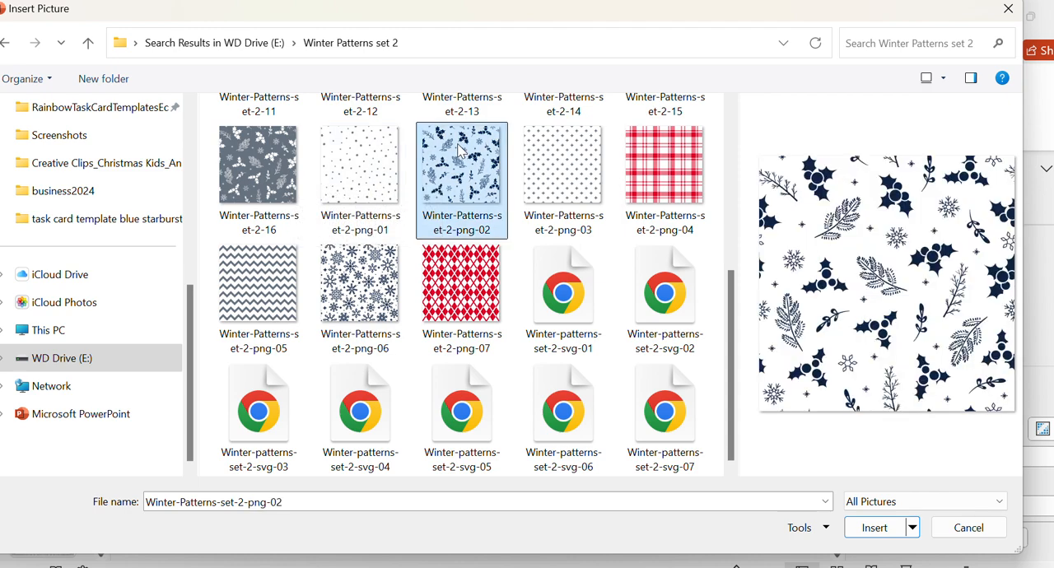
click(399, 292)
click(297, 294)
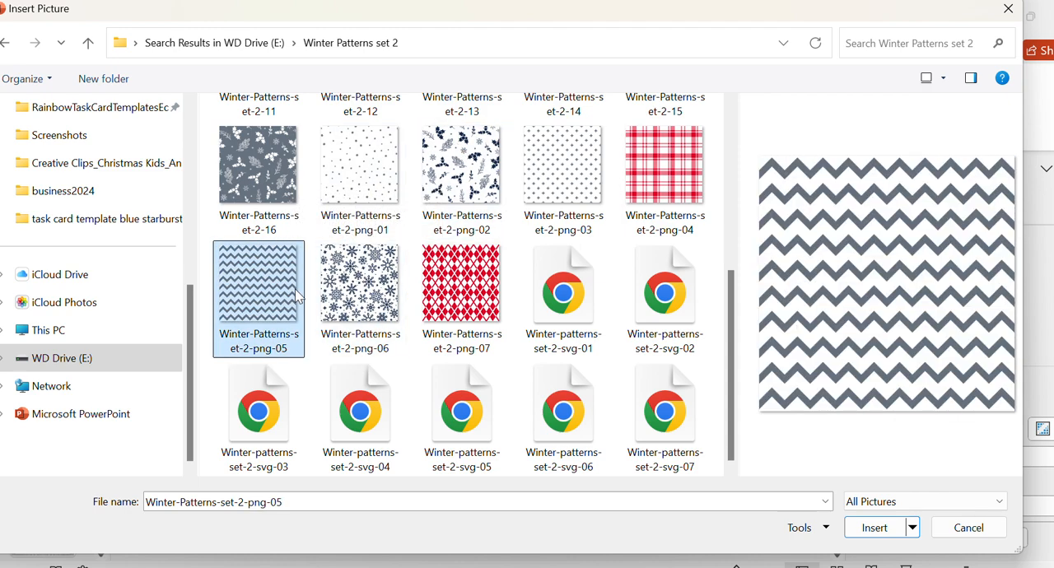
scroll(643, 434, up, 3)
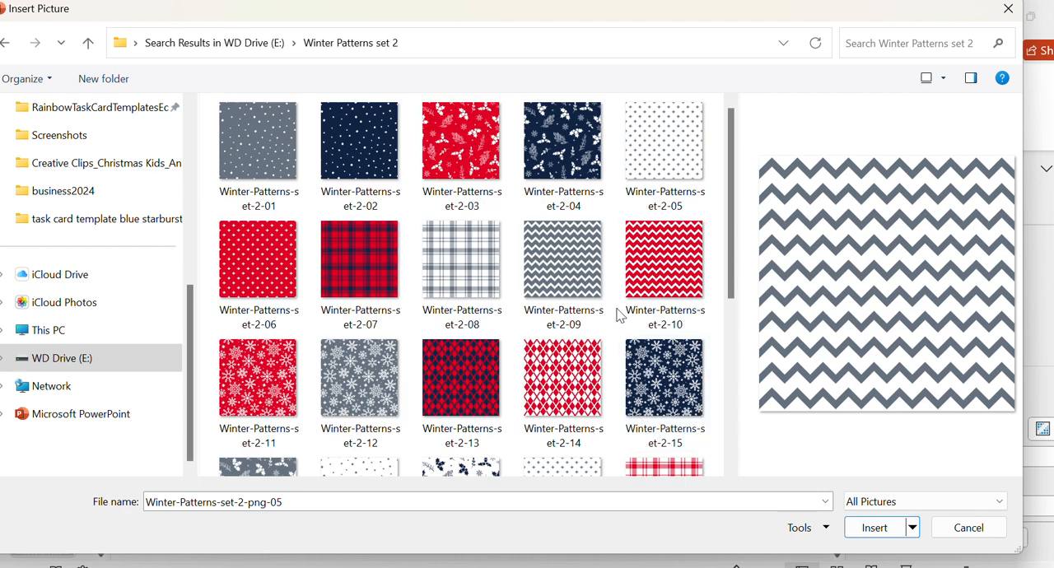
click(671, 385)
click(541, 157)
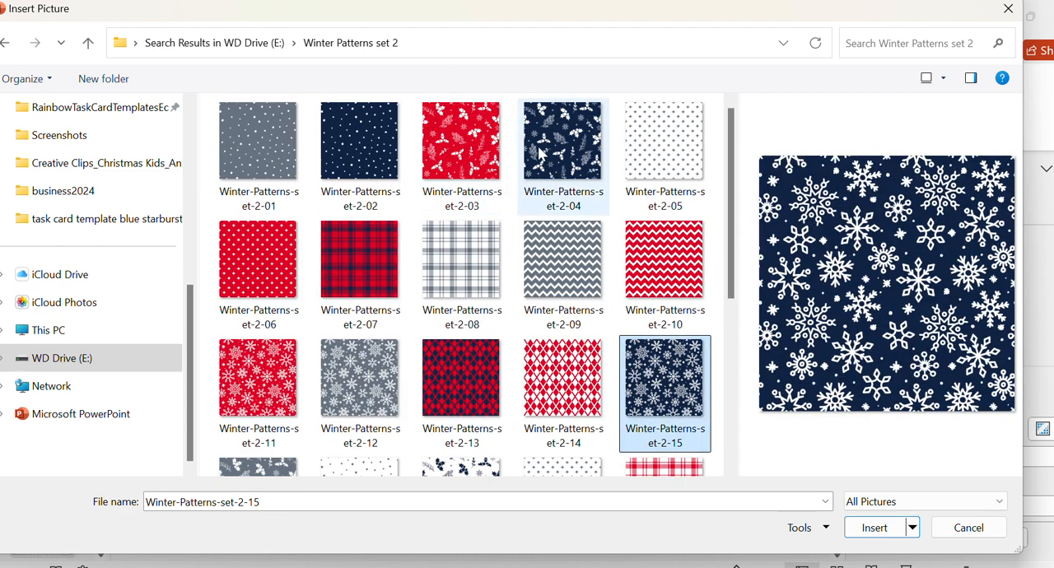
click(381, 157)
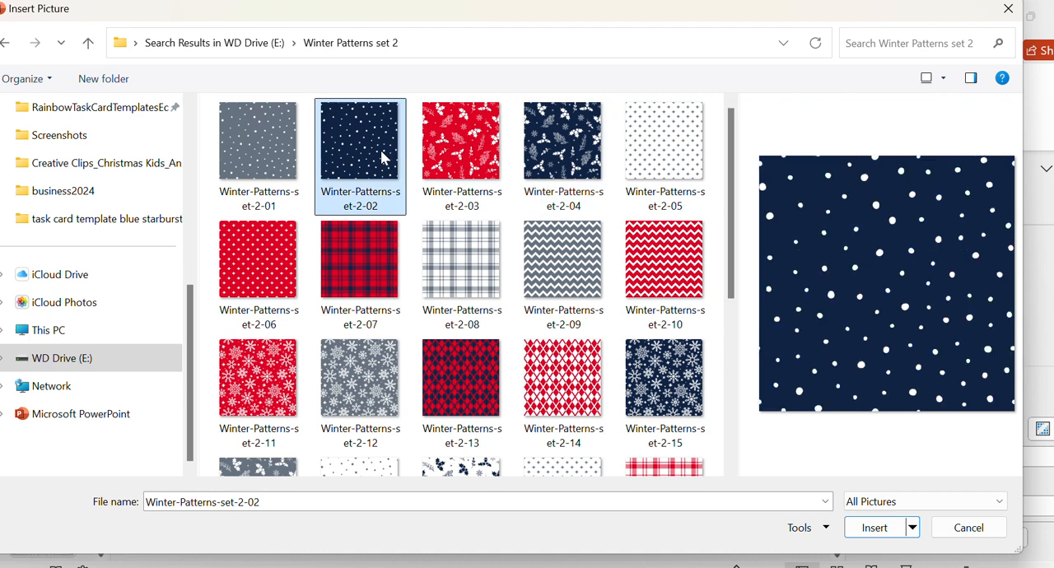
click(458, 278)
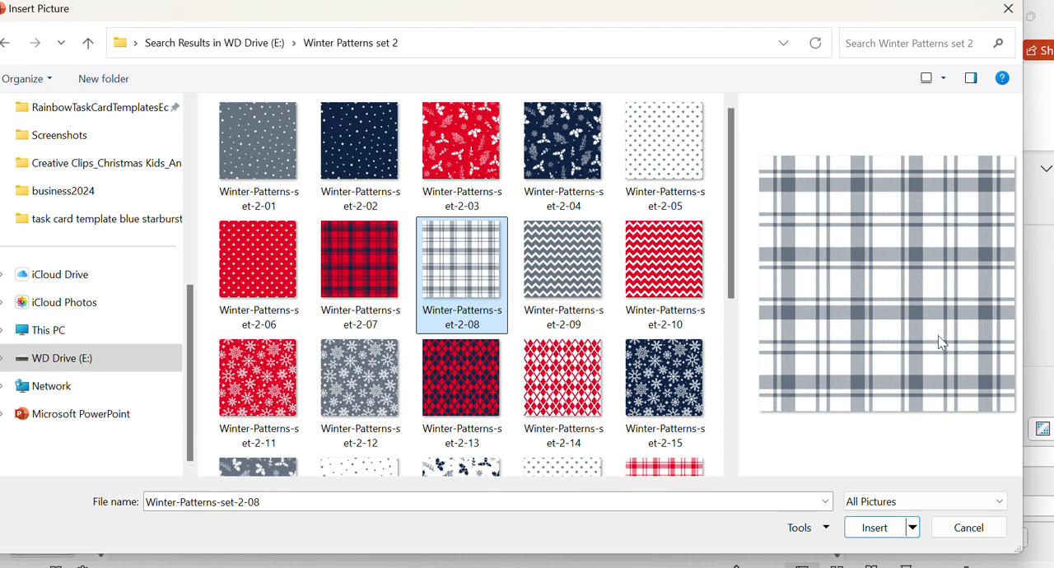
- Return to the winter search results and preview Winter-Patterns-set-2-png-01, png-02 and Winter-Patterns-set-2-16
click(87, 42)
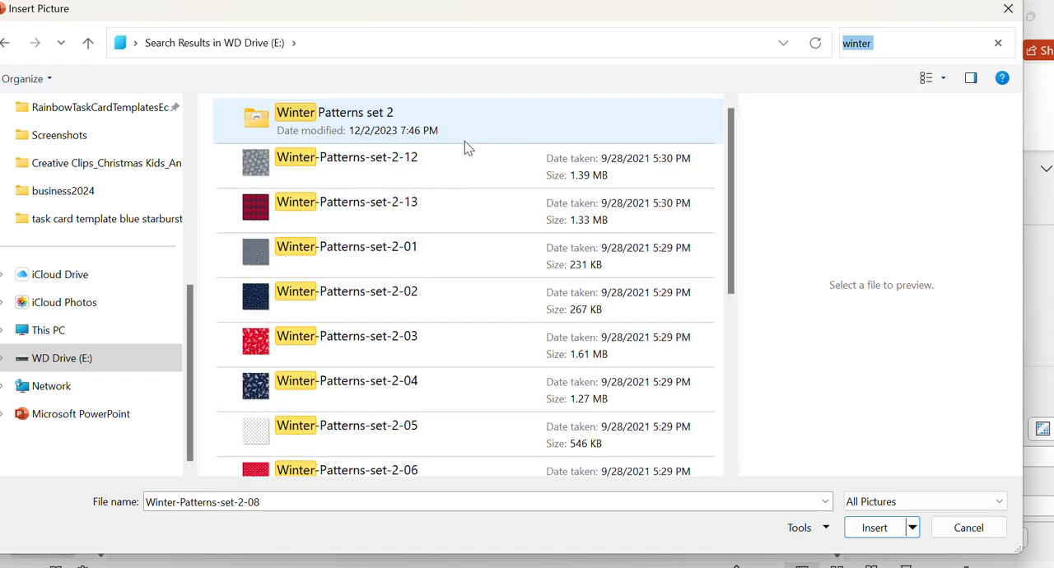
scroll(350, 260, down, 9)
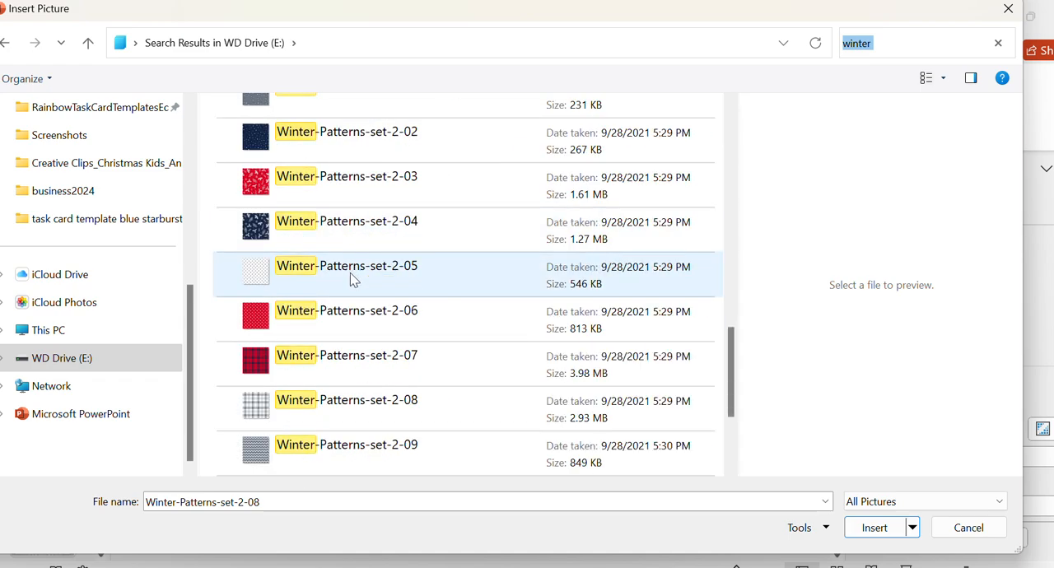
scroll(350, 276, down, 1)
scroll(379, 368, up, 3)
scroll(379, 367, up, 5)
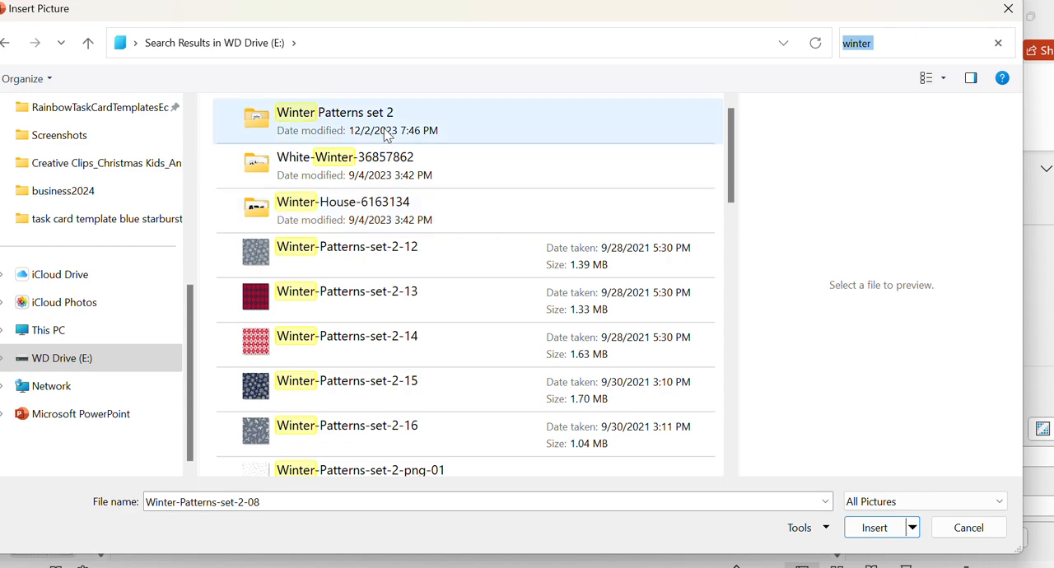
scroll(372, 275, down, 3)
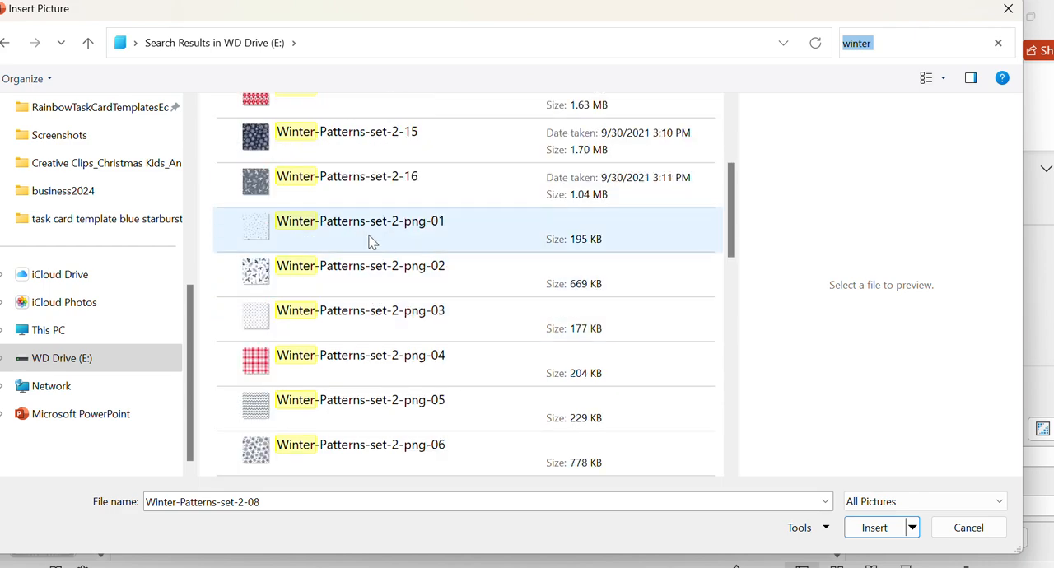
click(370, 238)
click(374, 287)
scroll(376, 288, up, 1)
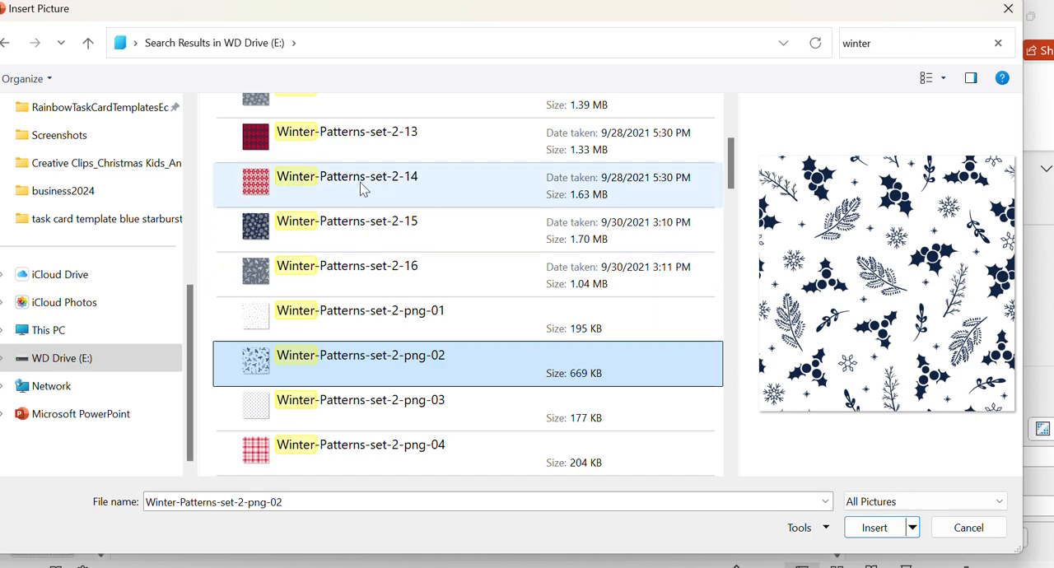
click(367, 313)
scroll(366, 313, up, 1)
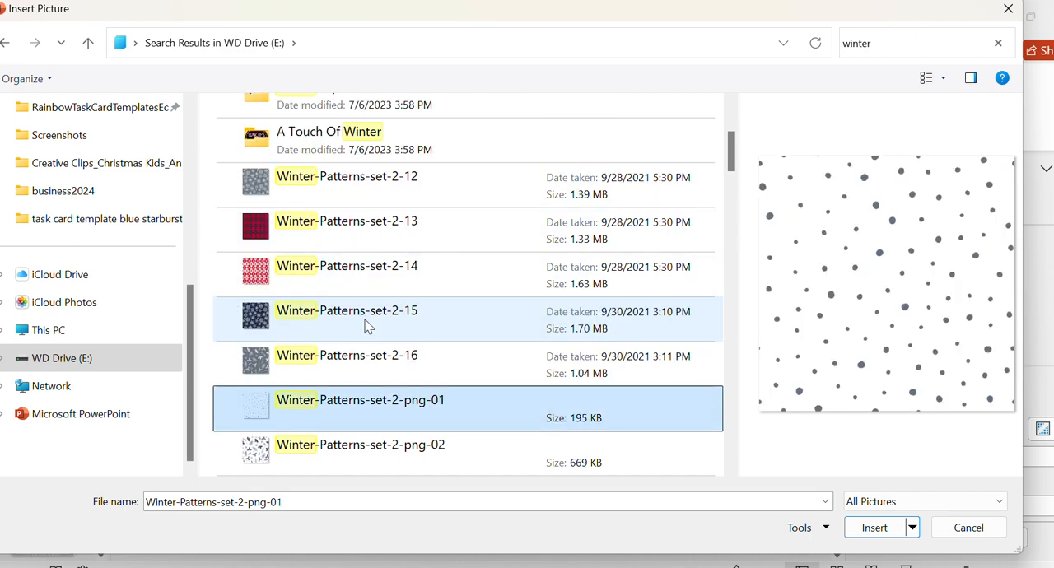
click(366, 373)
- Look through the whole list of winter search results, previewing the winter3 clip art as well
key(Home)
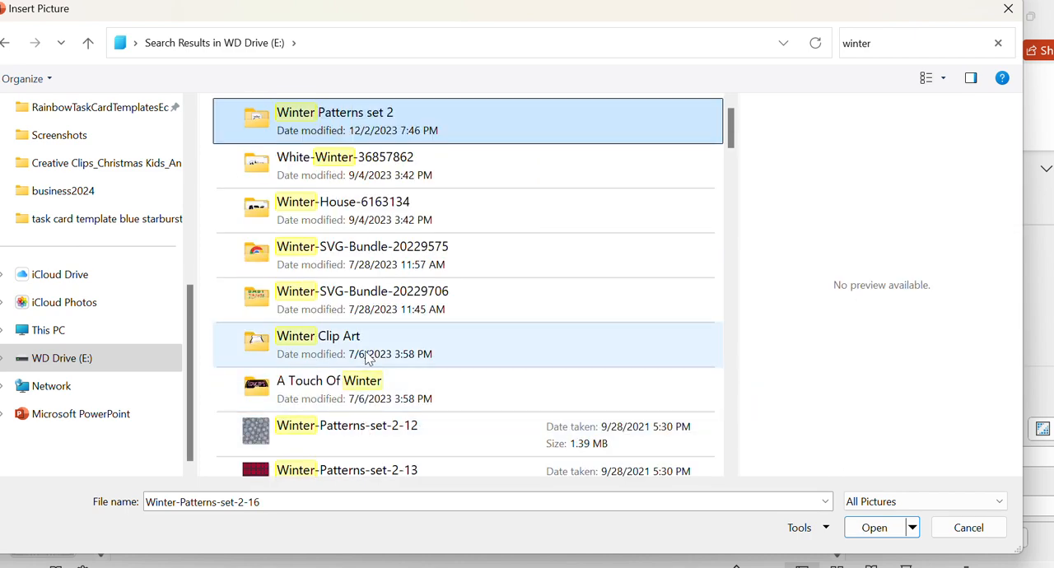
scroll(367, 359, down, 3)
scroll(368, 359, down, 6)
scroll(367, 359, up, 3)
scroll(368, 359, down, 12)
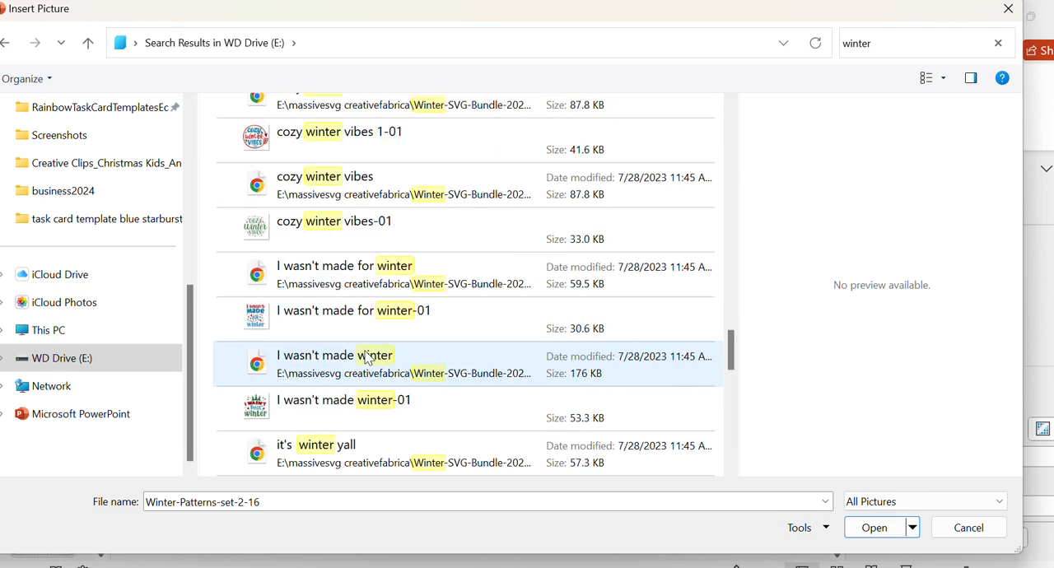
scroll(368, 358, up, 10)
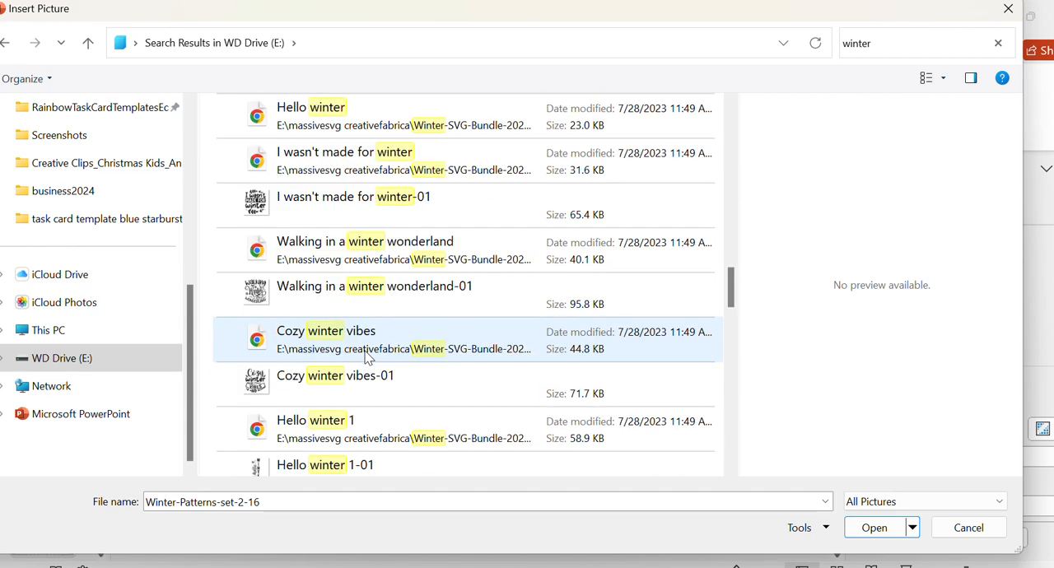
scroll(368, 359, down, 9)
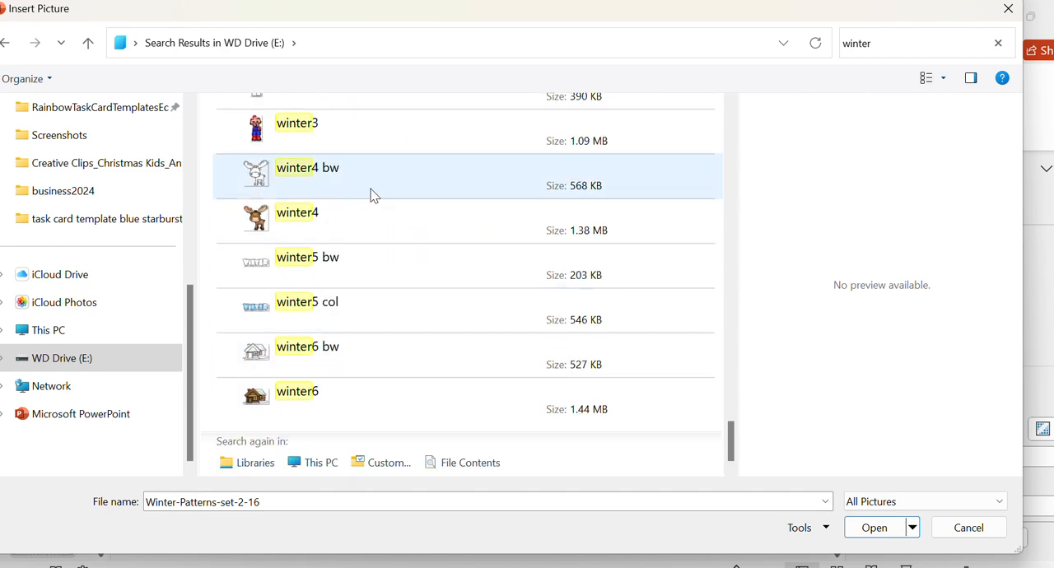
click(378, 136)
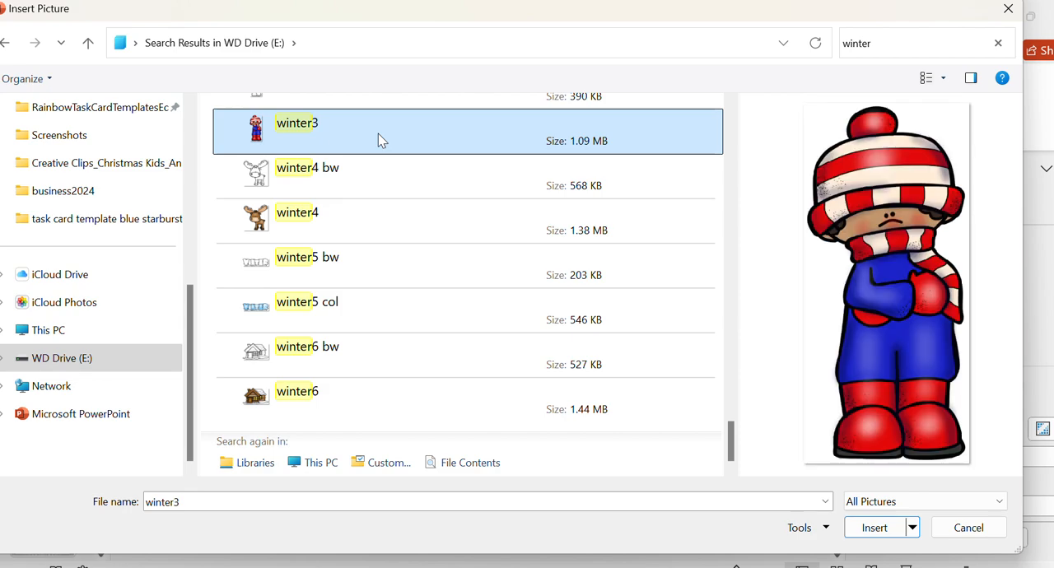
scroll(420, 278, up, 10)
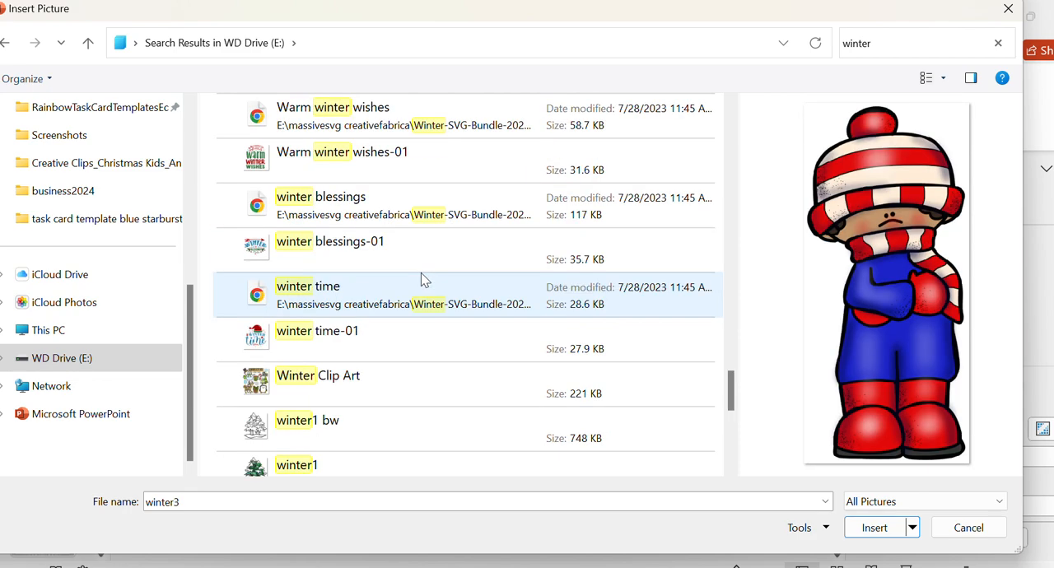
scroll(421, 278, down, 10)
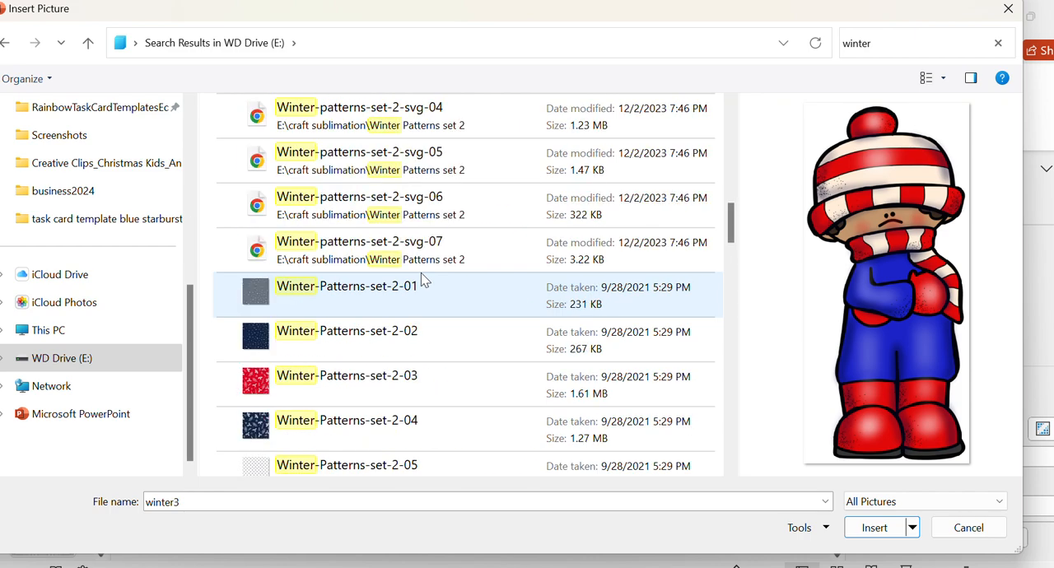
scroll(348, 378, down, 2)
- Compare the dotted, holly and plaid patterns again, and insert Winter-Patterns-set-2-png-02 as the first slide's background picture
click(368, 101)
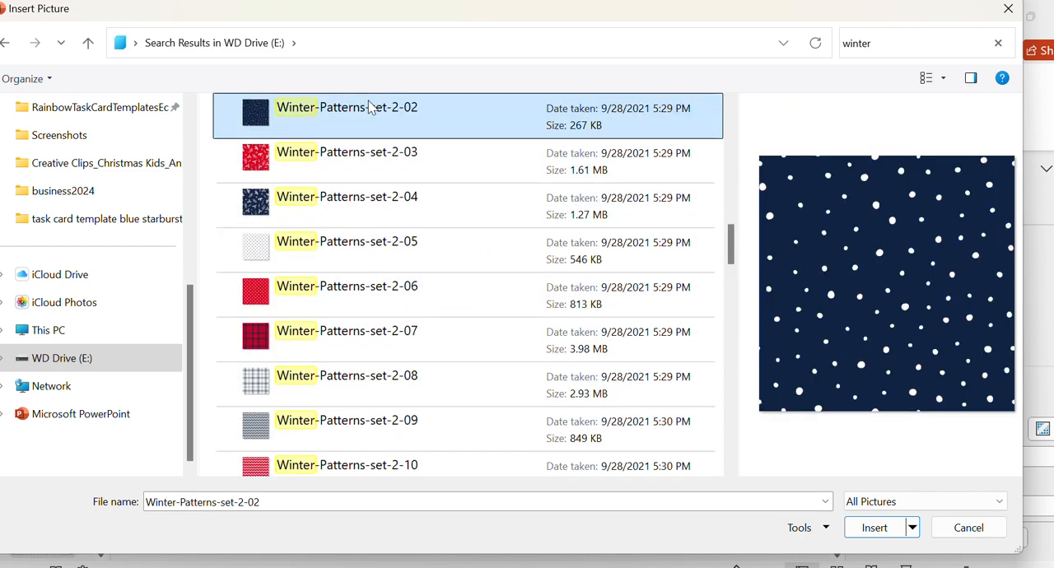
click(369, 247)
click(377, 209)
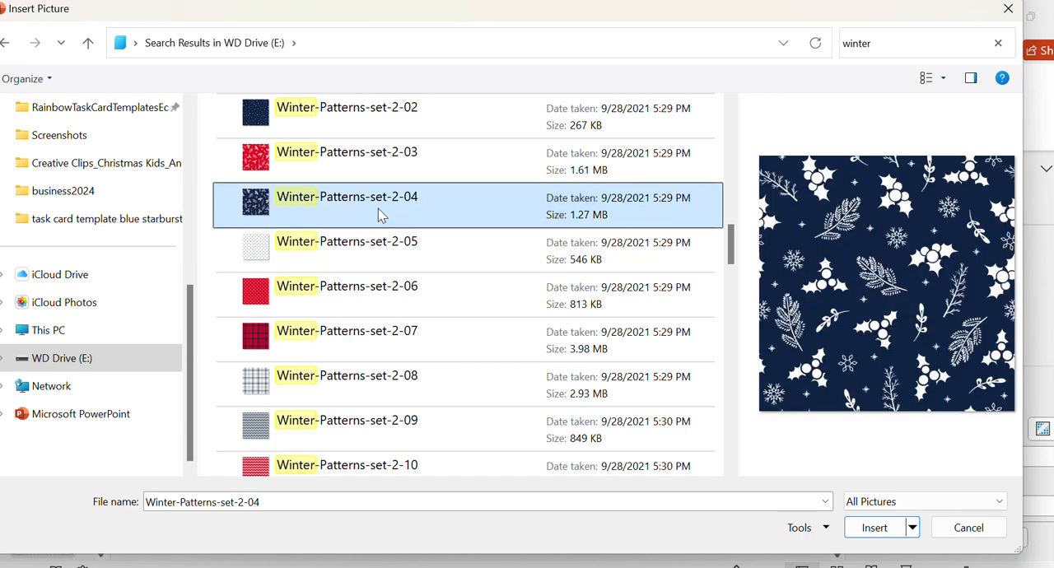
click(343, 403)
scroll(342, 403, up, 6)
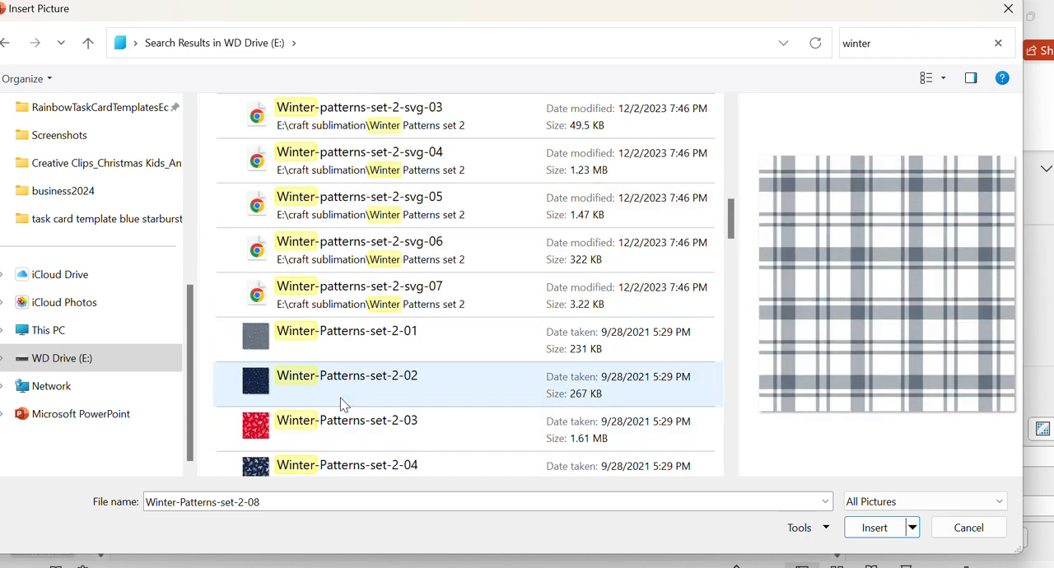
click(325, 285)
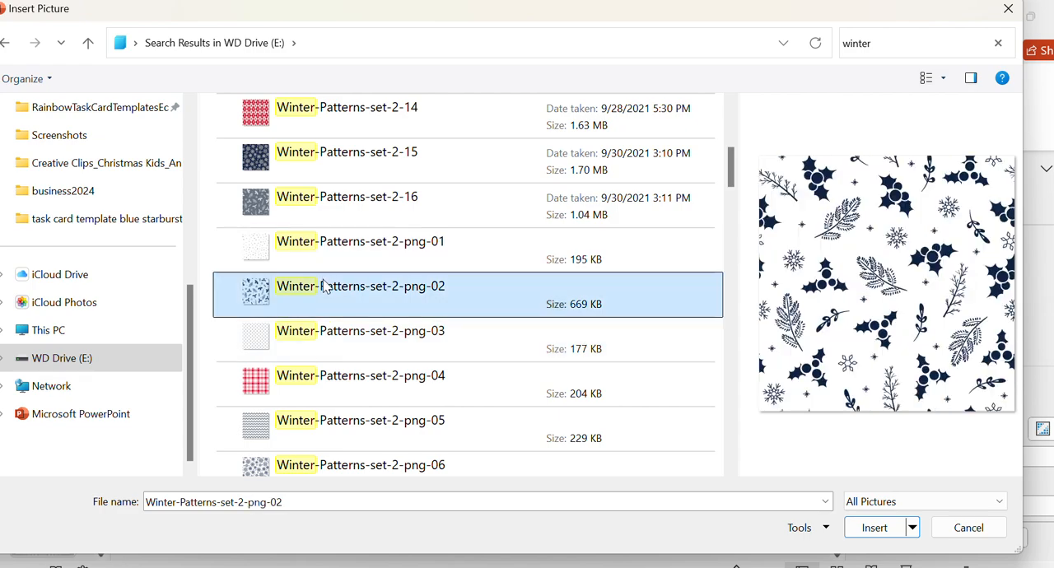
click(899, 535)
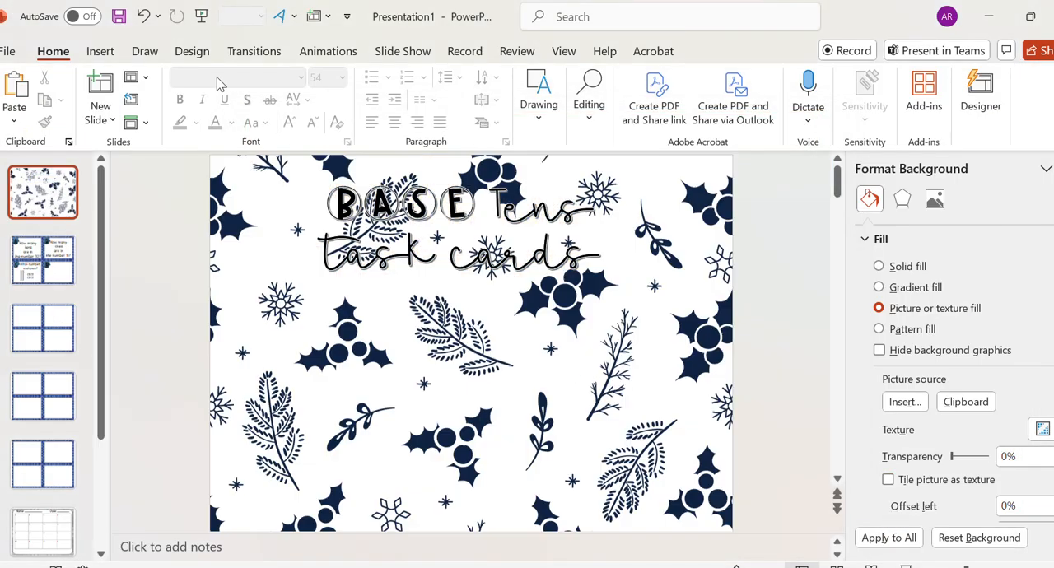
- Draw an oval about 5.69" high and 5.73" wide on the title slide, placed in the middle and lower area
click(102, 50)
click(312, 98)
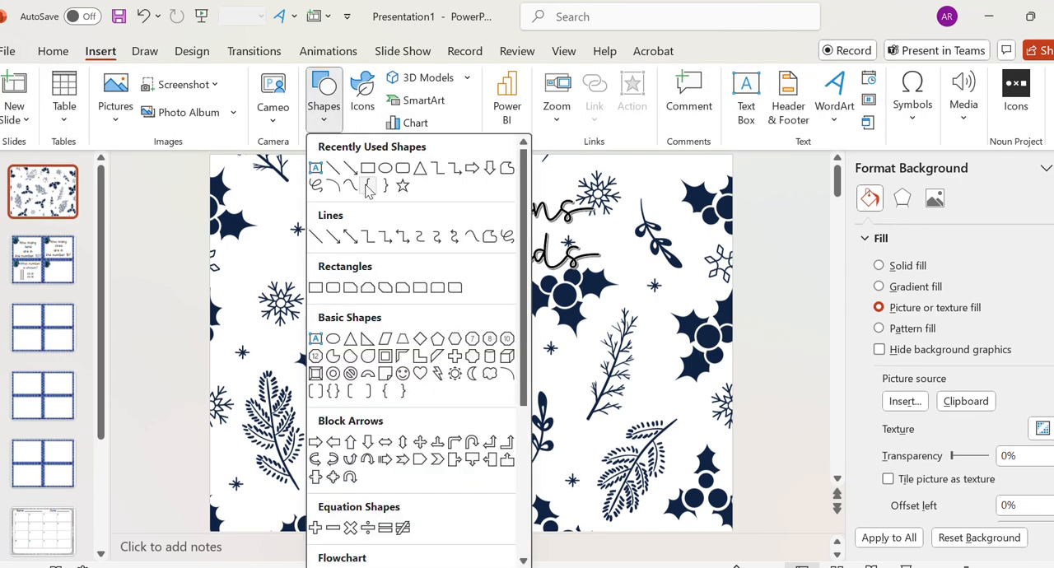
click(377, 170)
drag(333, 177, 634, 476)
drag(517, 305, 517, 342)
- Cut the title WordArt from behind the circle and place it back in front, over the circle's middle
click(459, 265)
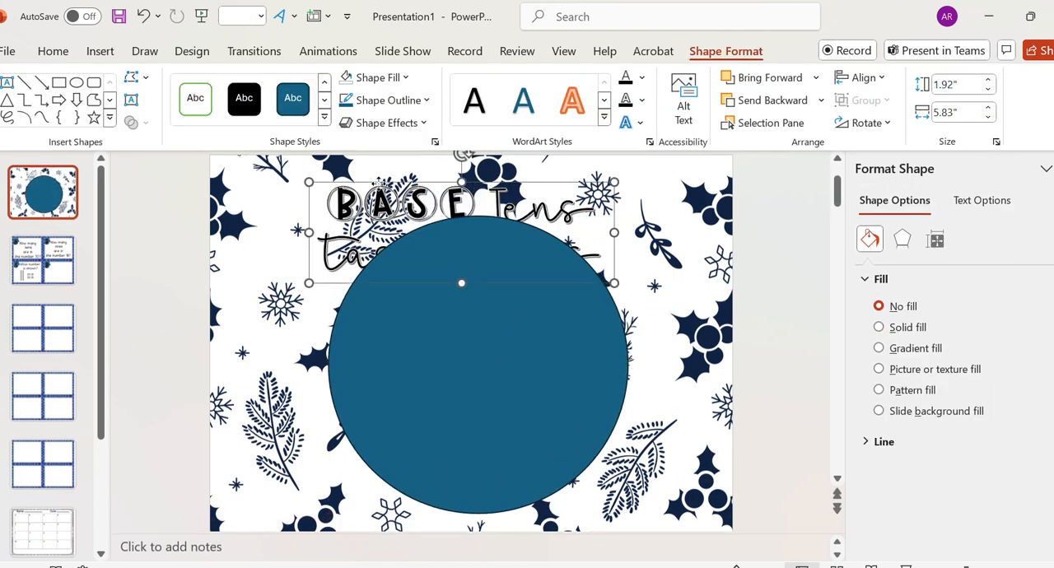
key(Delete)
click(408, 306)
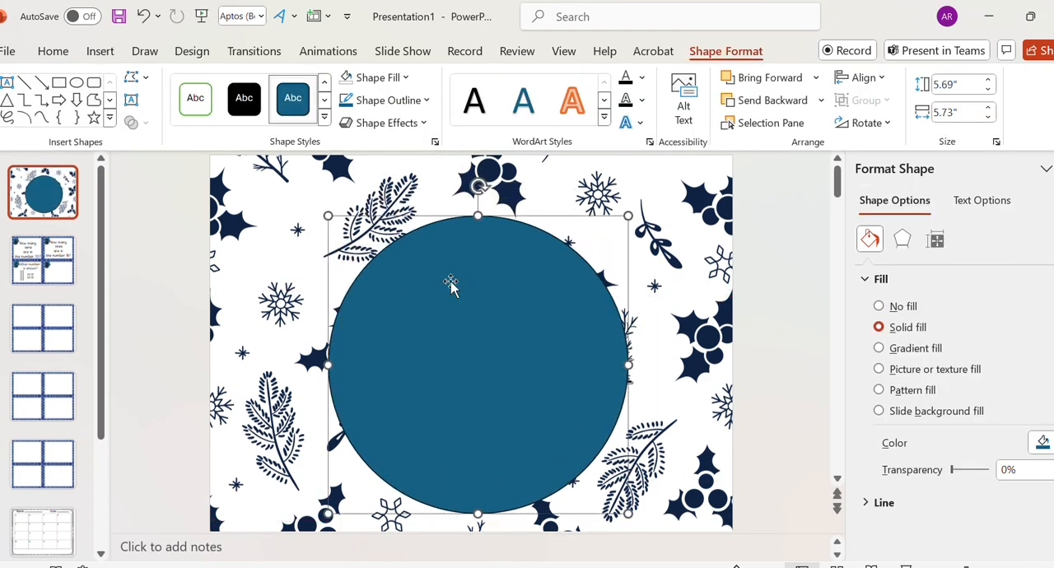
click(782, 101)
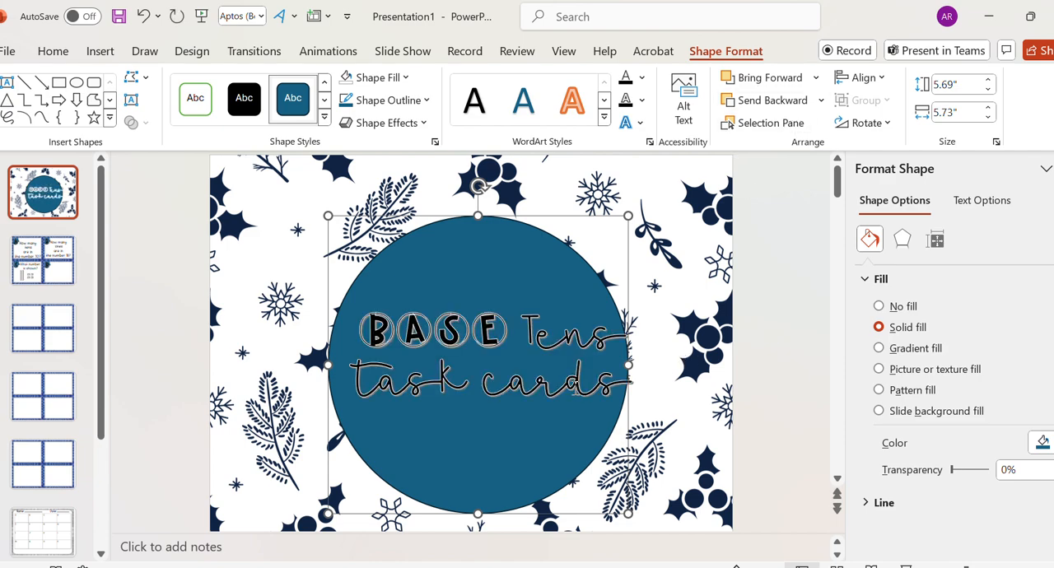
- Enlarge the circle behind the title to about 5.76" high and 6.37" wide
click(575, 390)
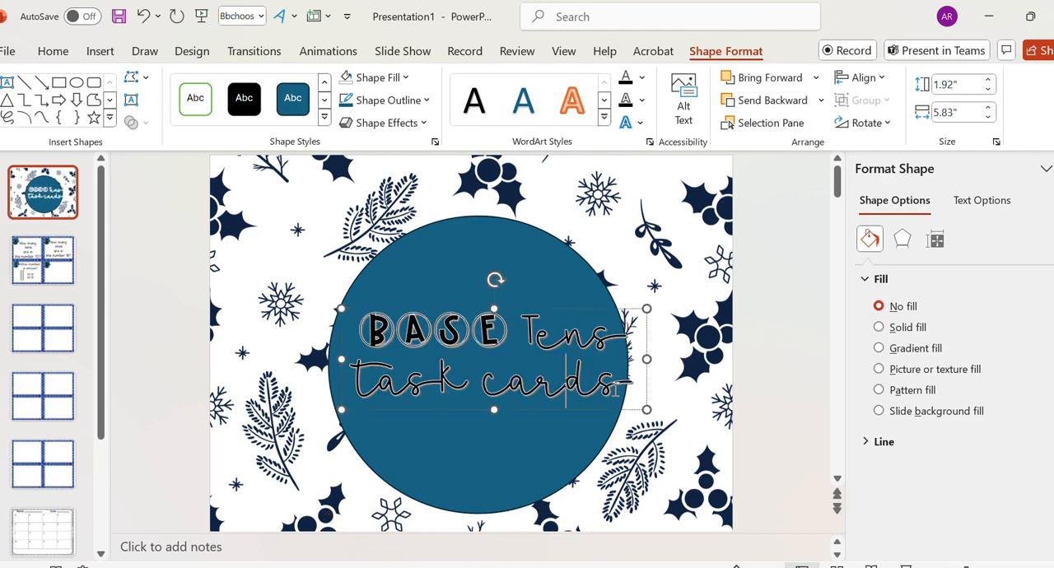
drag(620, 390, 399, 310)
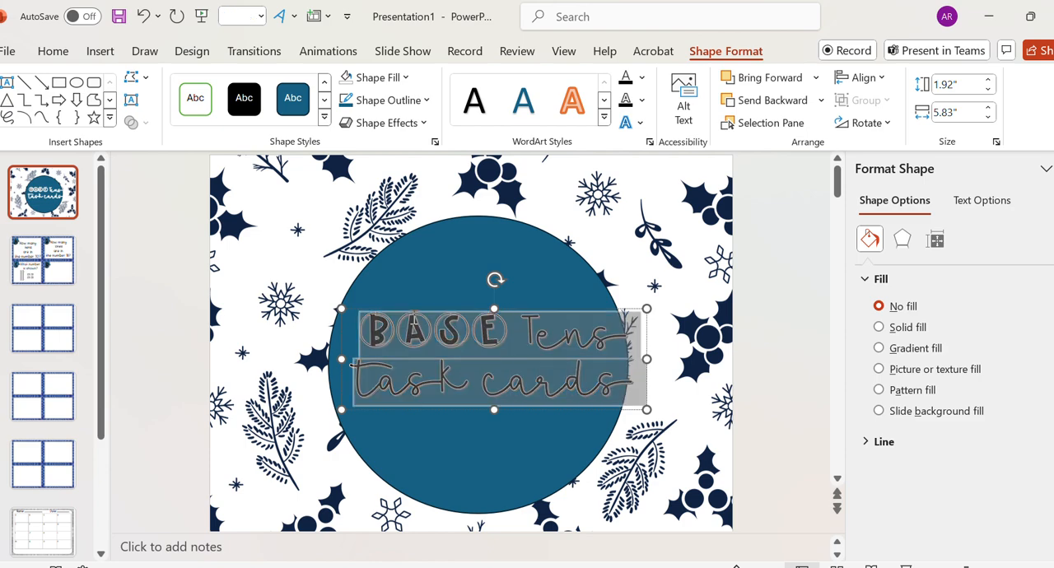
click(381, 276)
drag(628, 220, 659, 212)
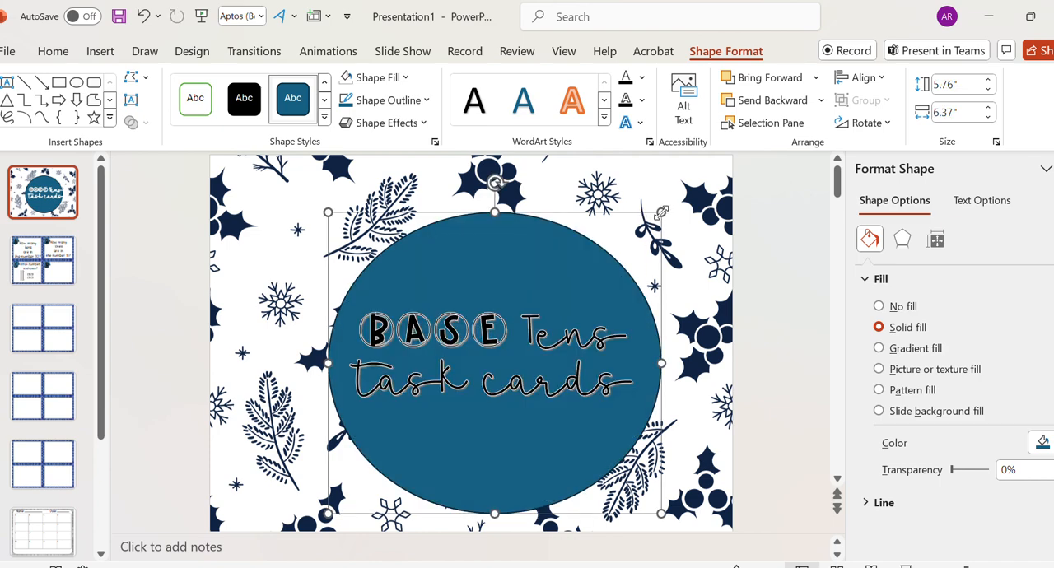
- Move the title WordArt slightly to the right over the circle and nudge the circle slightly down behind it
click(520, 372)
drag(522, 411, 537, 409)
drag(640, 385, 363, 313)
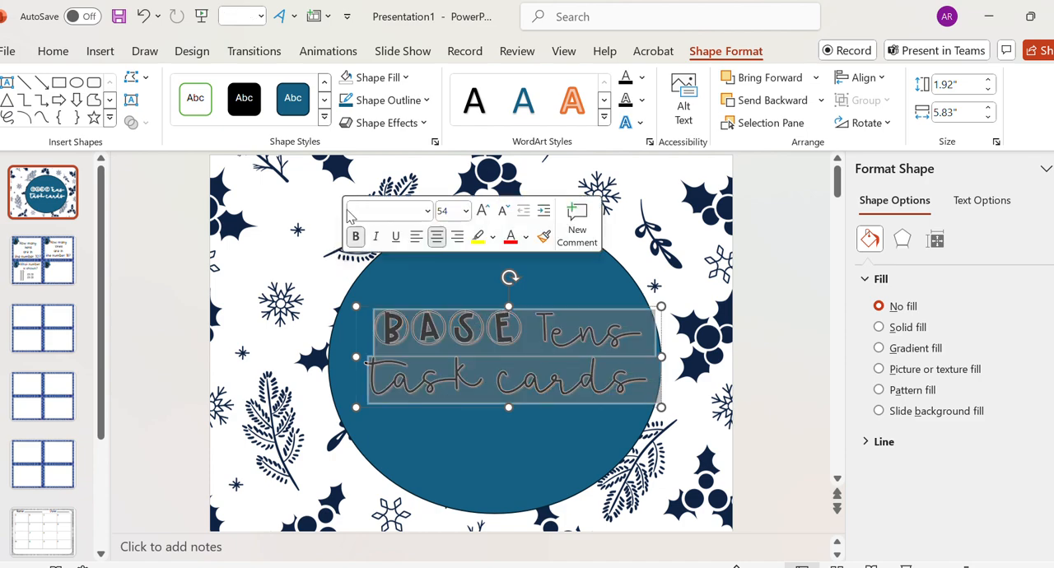
click(422, 295)
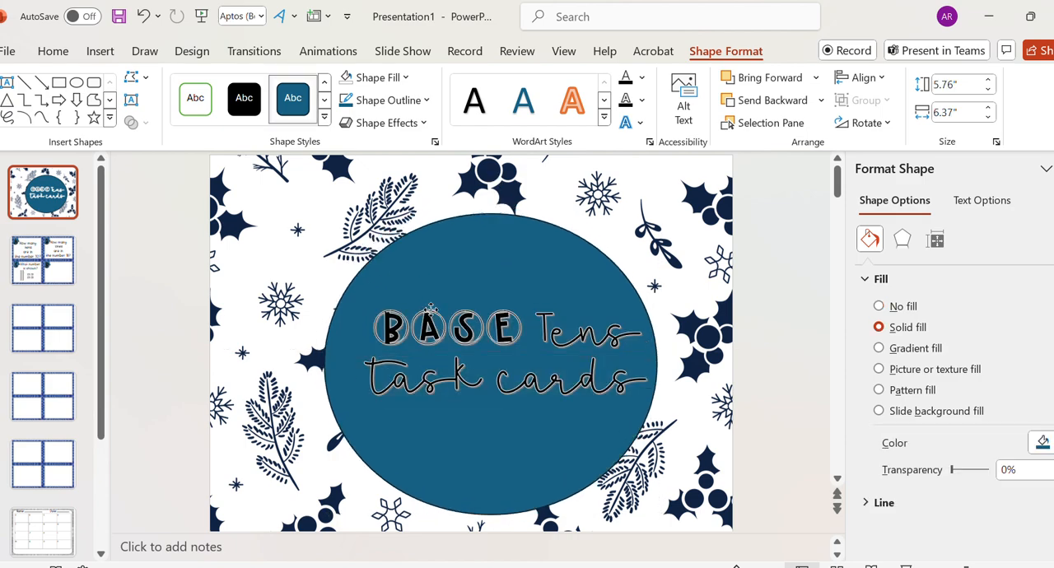
click(493, 365)
- Give all of the "BASE Tens task cards" title text a white text outline
triple_click(508, 378)
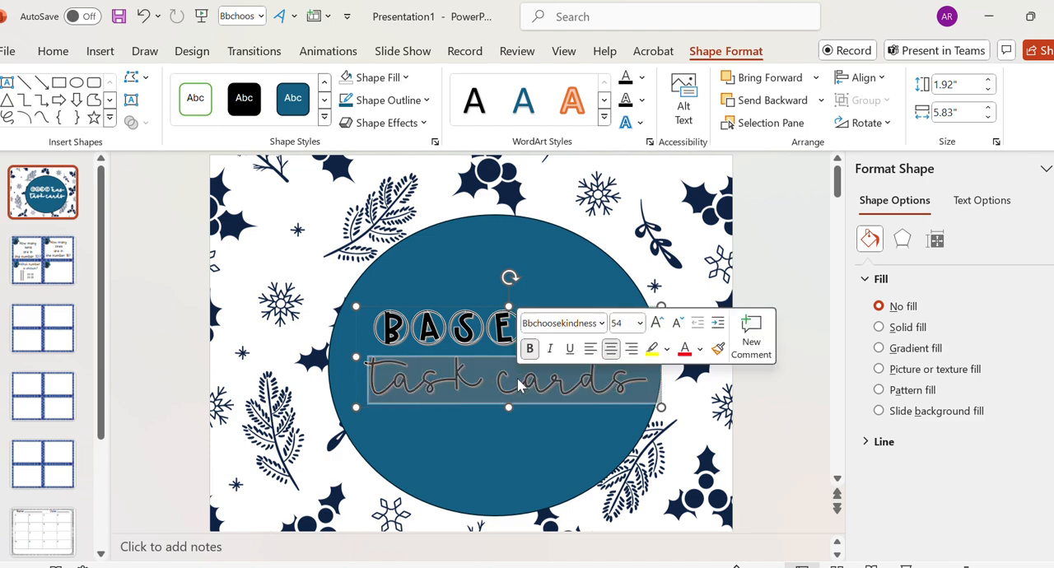
key(ctrl+a)
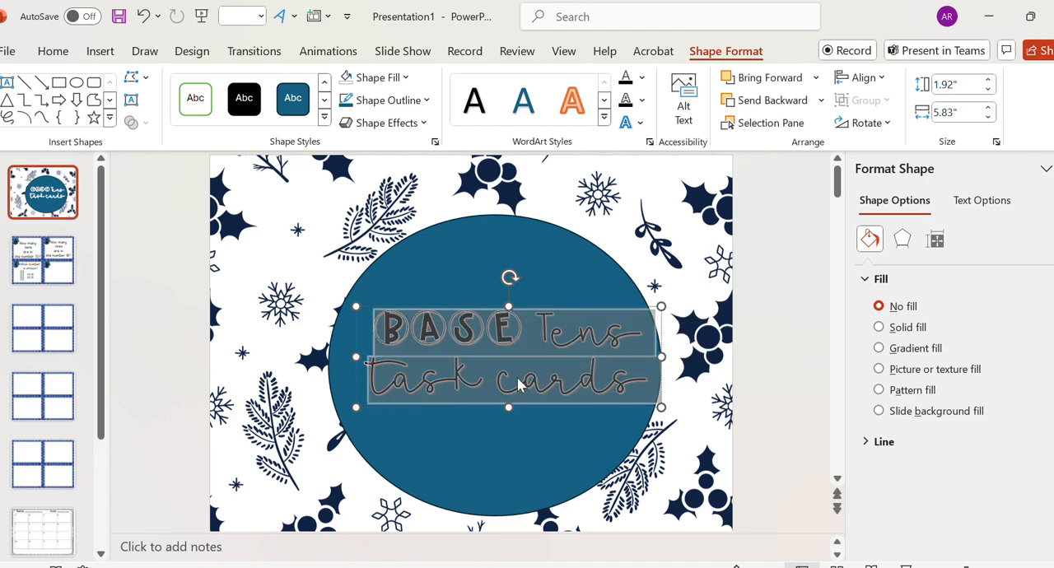
click(641, 101)
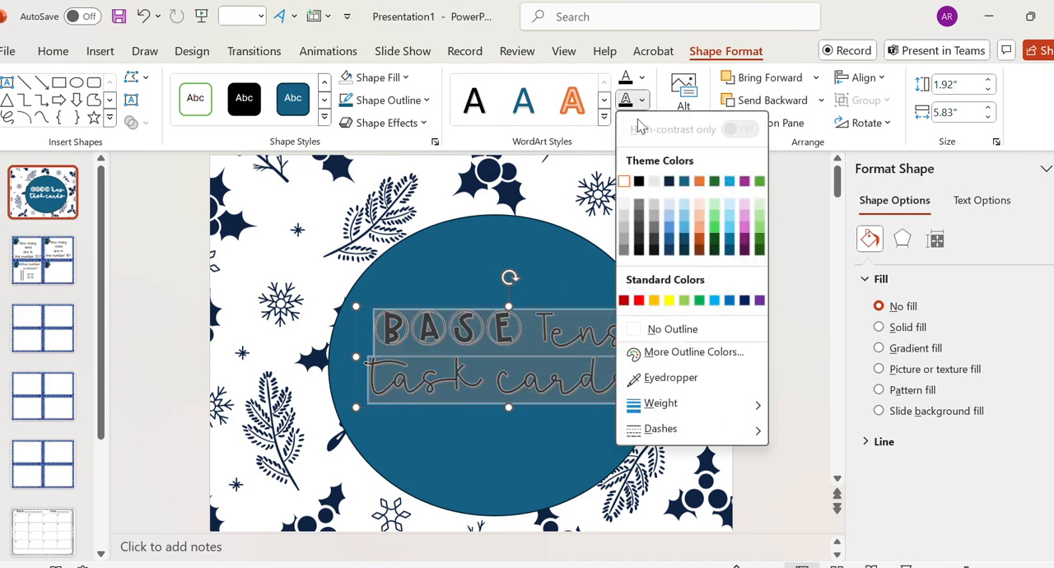
click(624, 181)
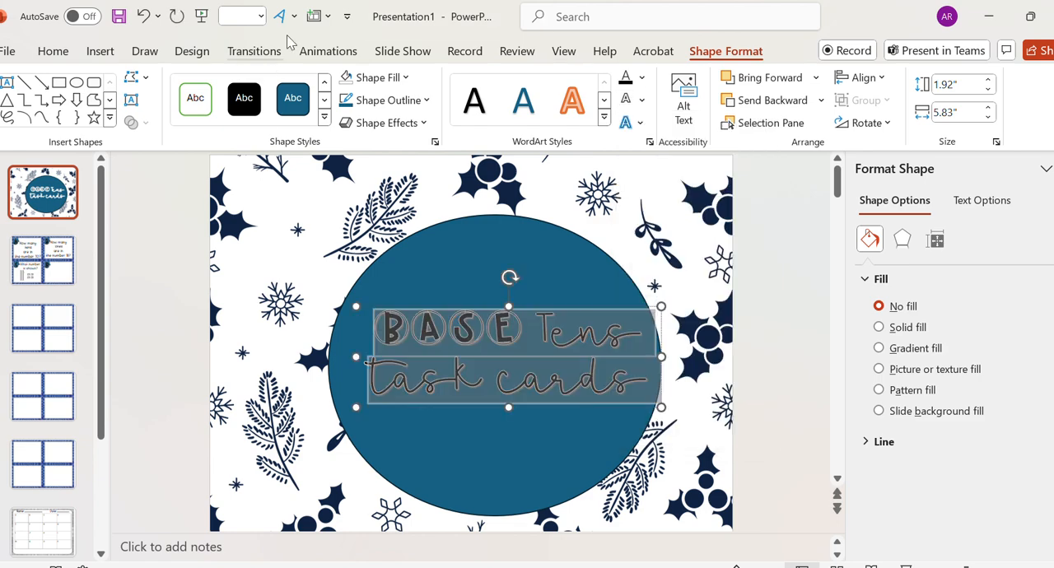
click(677, 297)
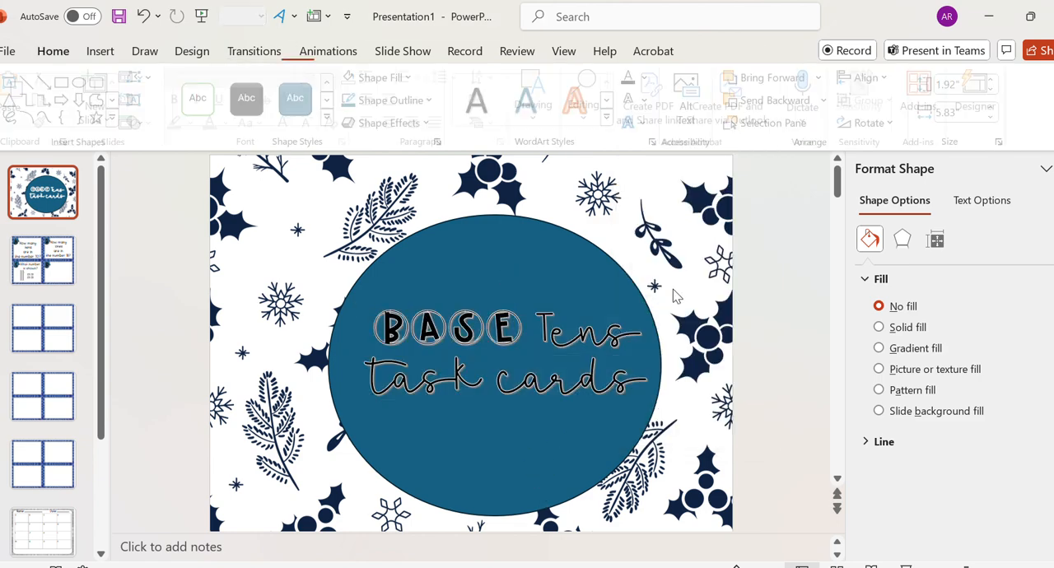
- Draw a rectangle about 0.52" high and 10.08" wide as a horizontal band across the middle of the title slide
click(100, 51)
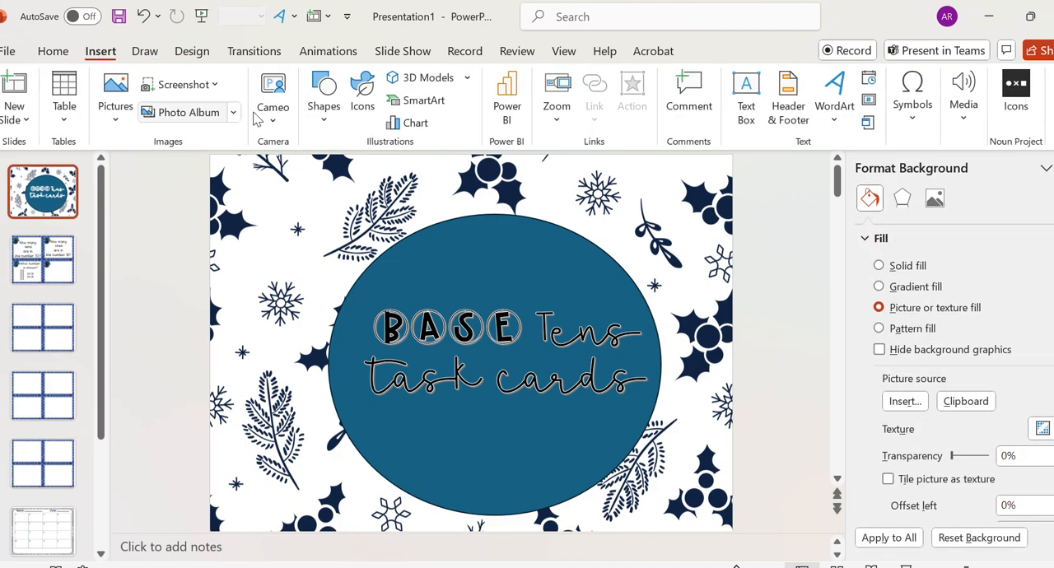
click(324, 103)
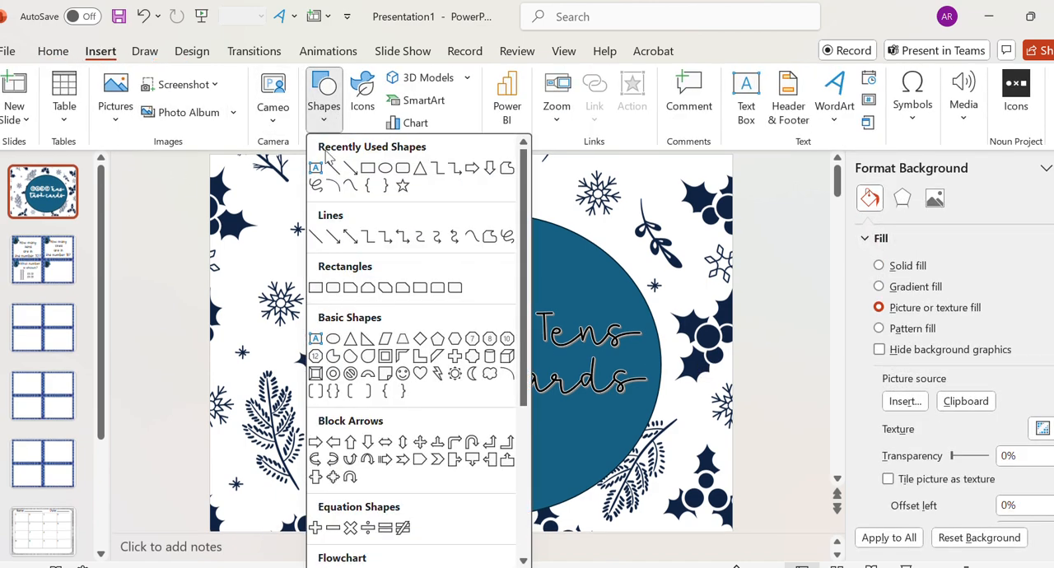
click(368, 169)
drag(214, 380, 733, 404)
drag(715, 392, 712, 365)
drag(206, 369, 203, 368)
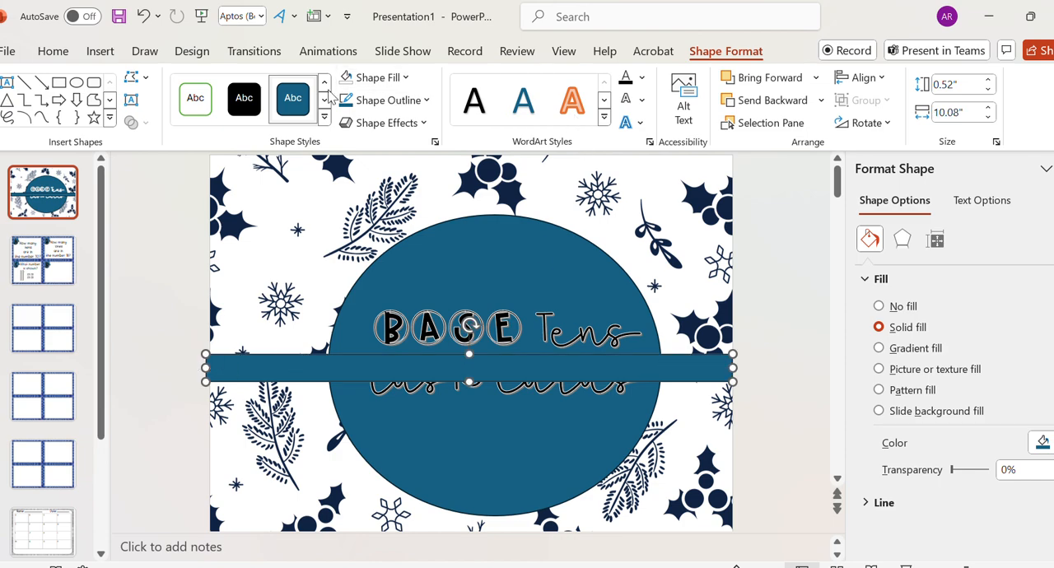
- Fill the rectangular band with white and give it a dark teal outline matching the circle
click(351, 80)
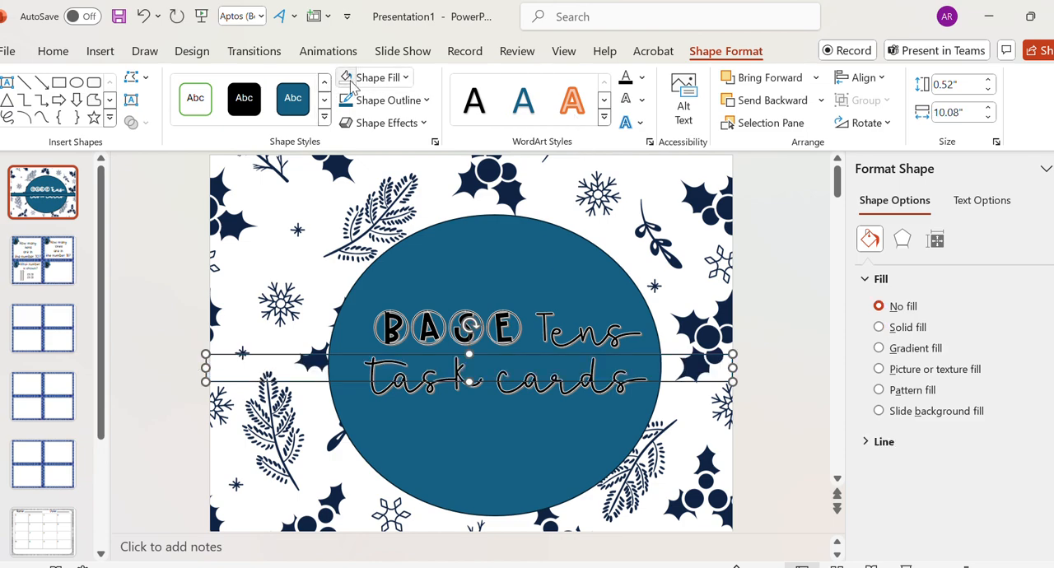
click(404, 77)
click(345, 159)
click(393, 105)
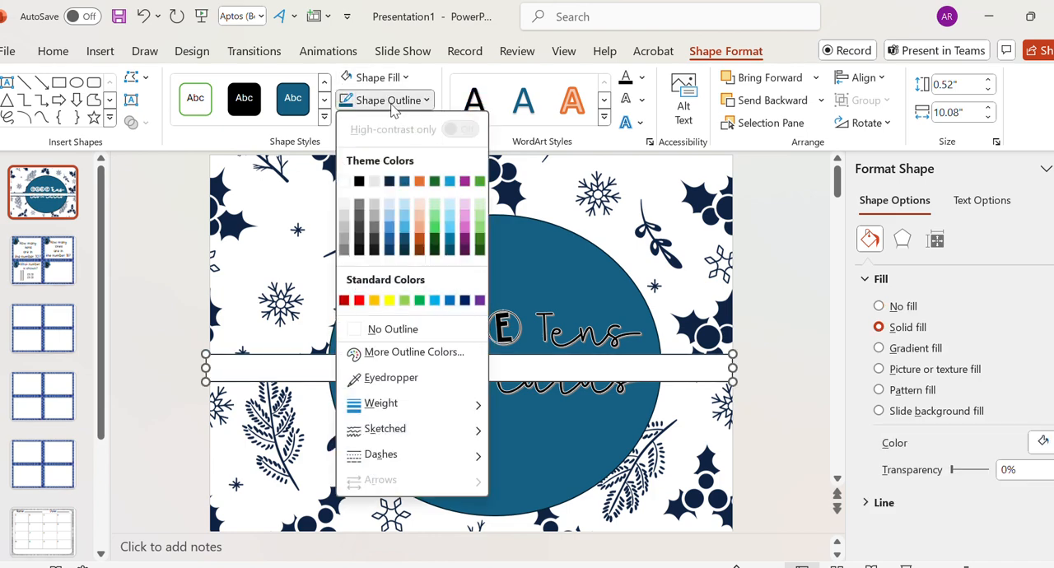
click(404, 182)
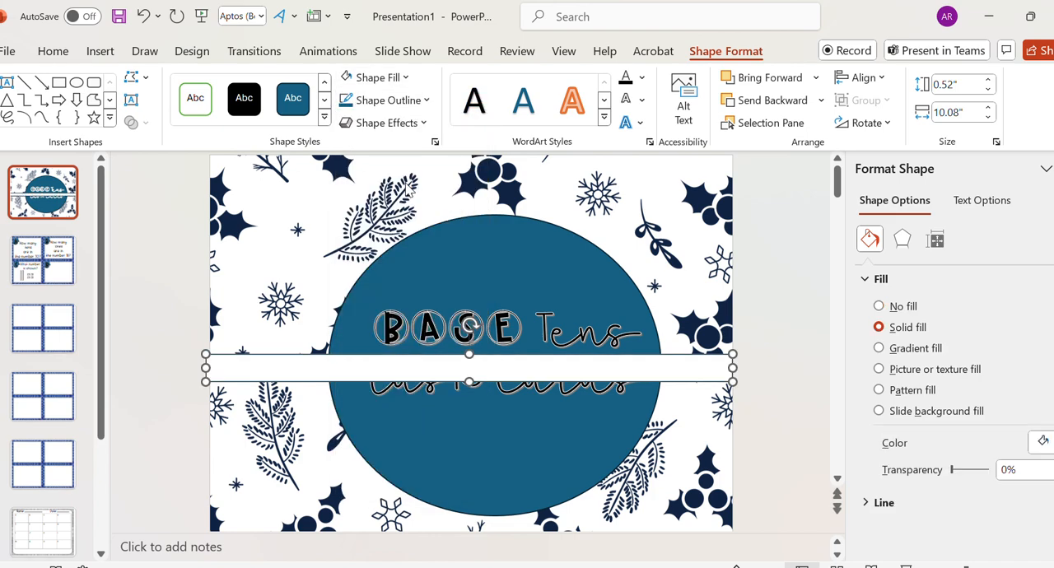
- Send the white band behind the title and circle, and set its outline weight to 3 pt
click(771, 101)
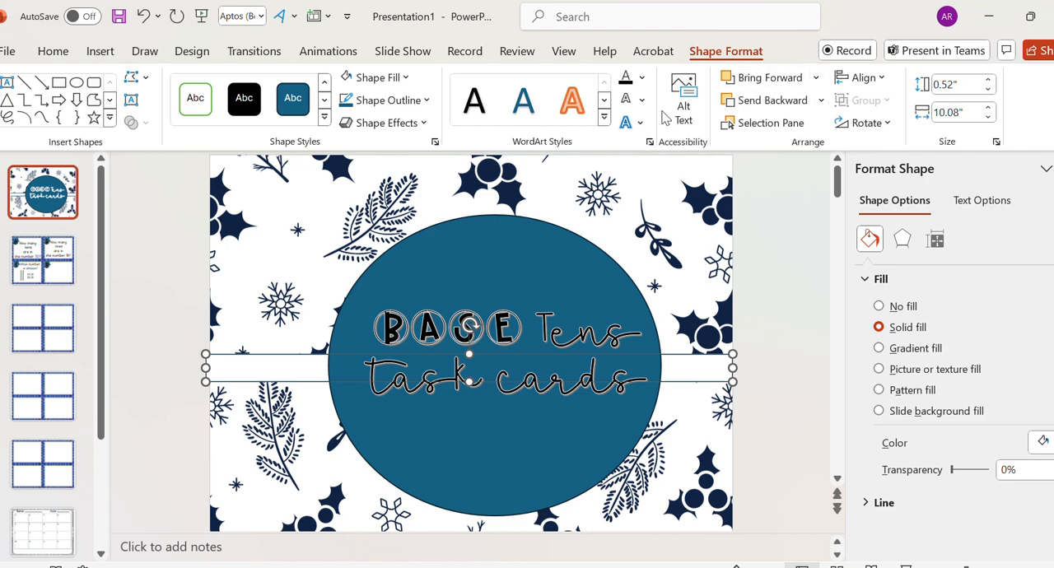
click(425, 101)
mouse_move(420, 404)
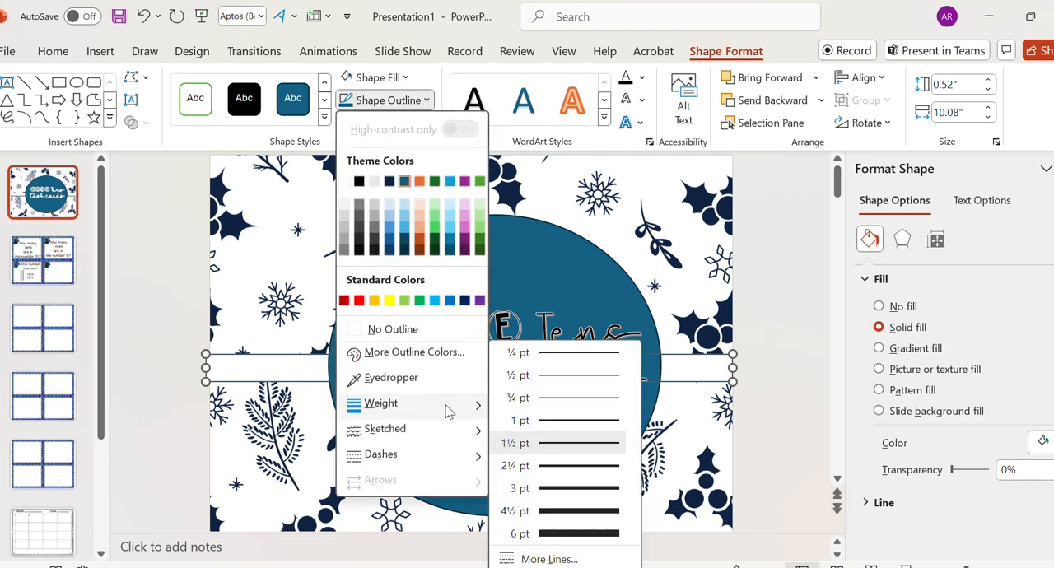
click(595, 488)
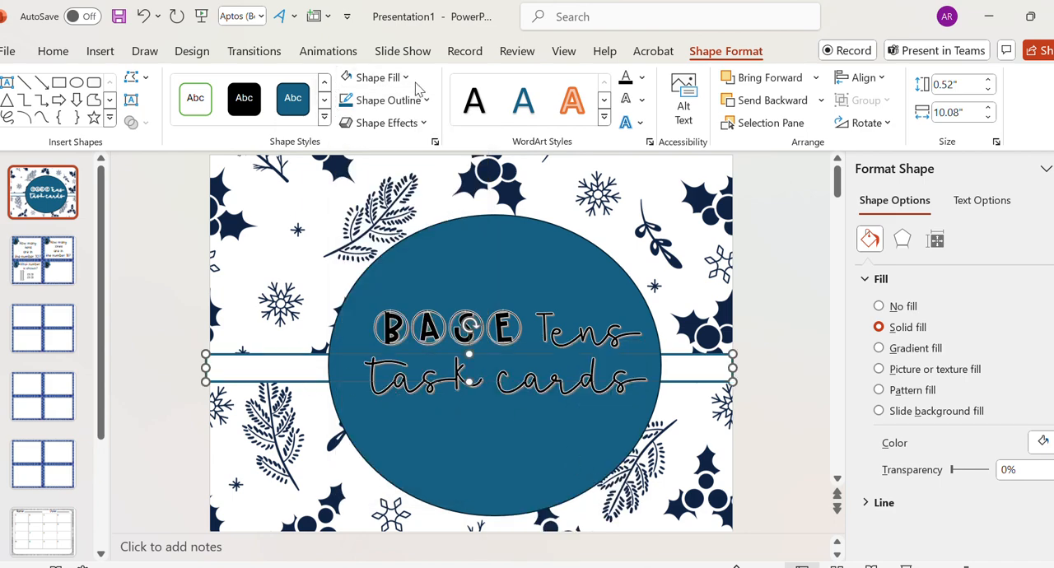
click(418, 125)
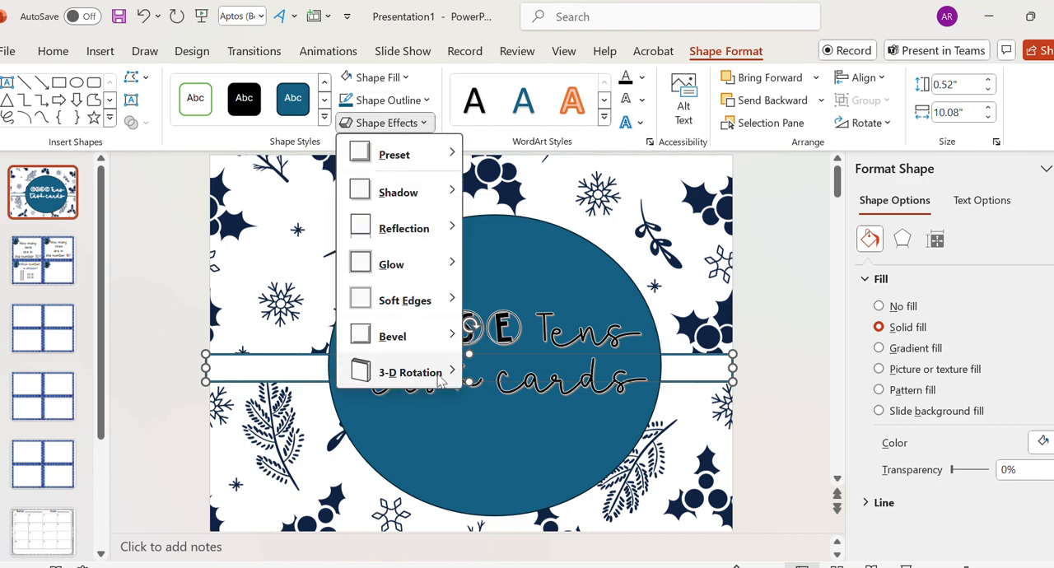
mouse_move(410, 372)
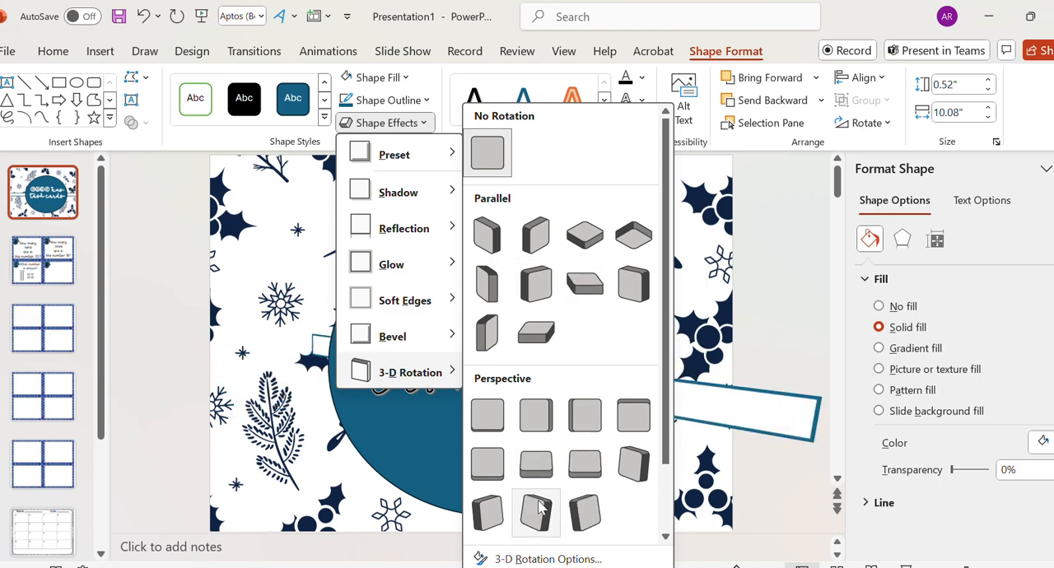
mouse_move(377, 261)
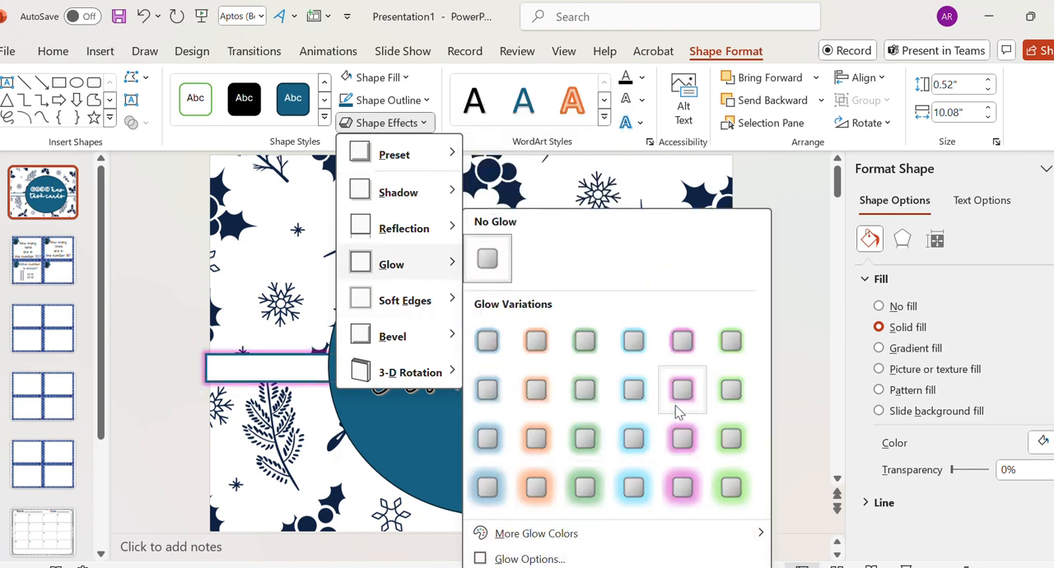
click(267, 346)
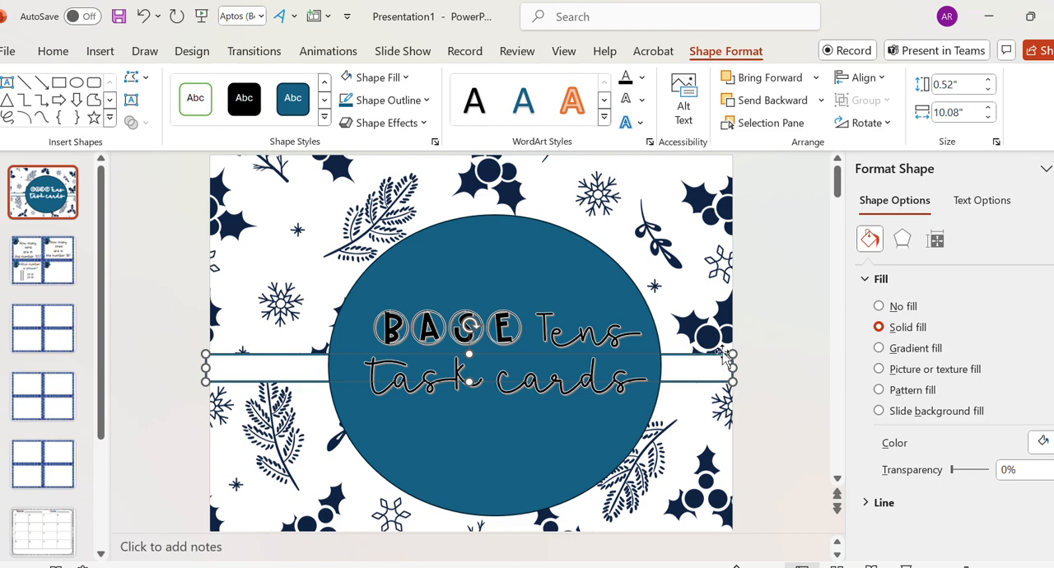
- Enlarge the white band behind the circle to about 1.29" high and 10.28" wide
drag(730, 352, 743, 315)
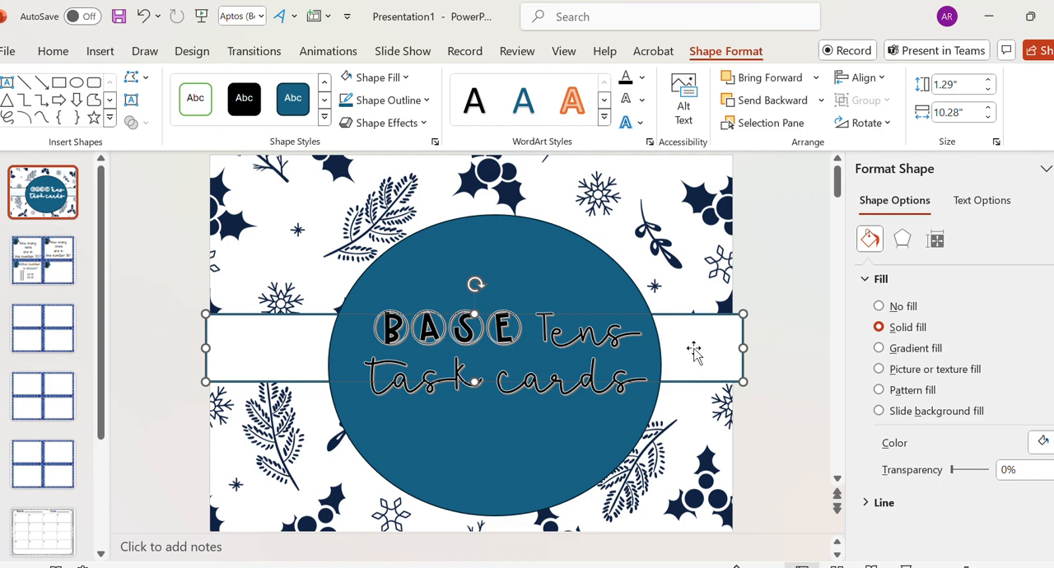
click(613, 267)
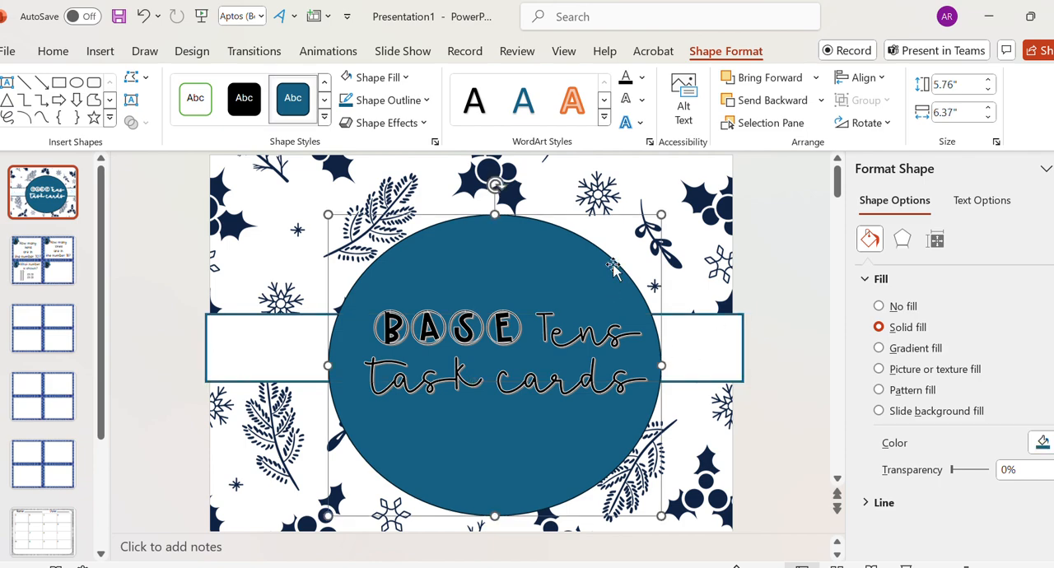
- Select the whole title text and preview alternative fonts on it, including the Bb and BFC font families
click(383, 309)
drag(383, 309, 616, 417)
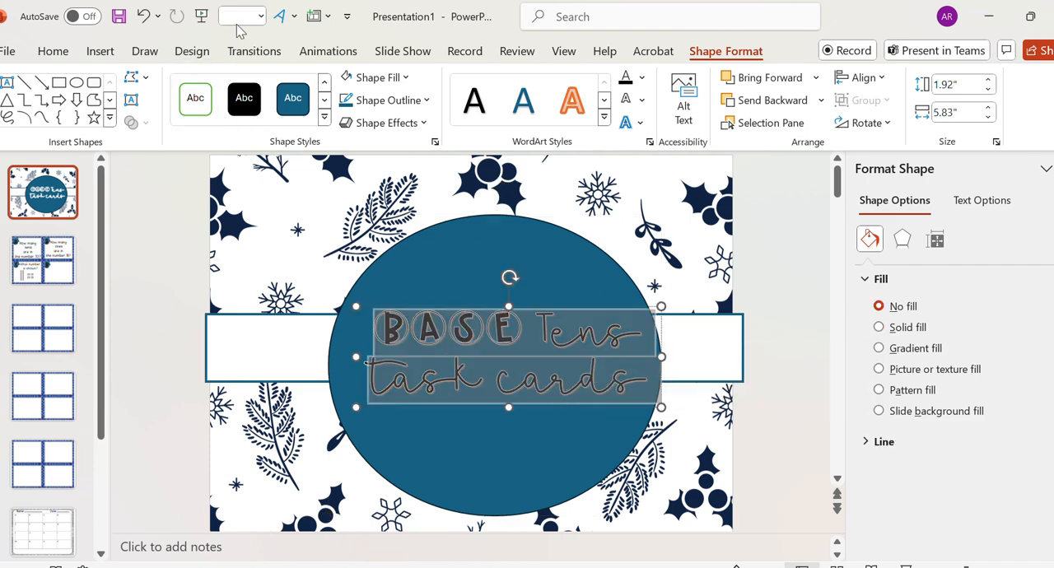
click(260, 16)
scroll(288, 313, down, 5)
scroll(301, 338, down, 5)
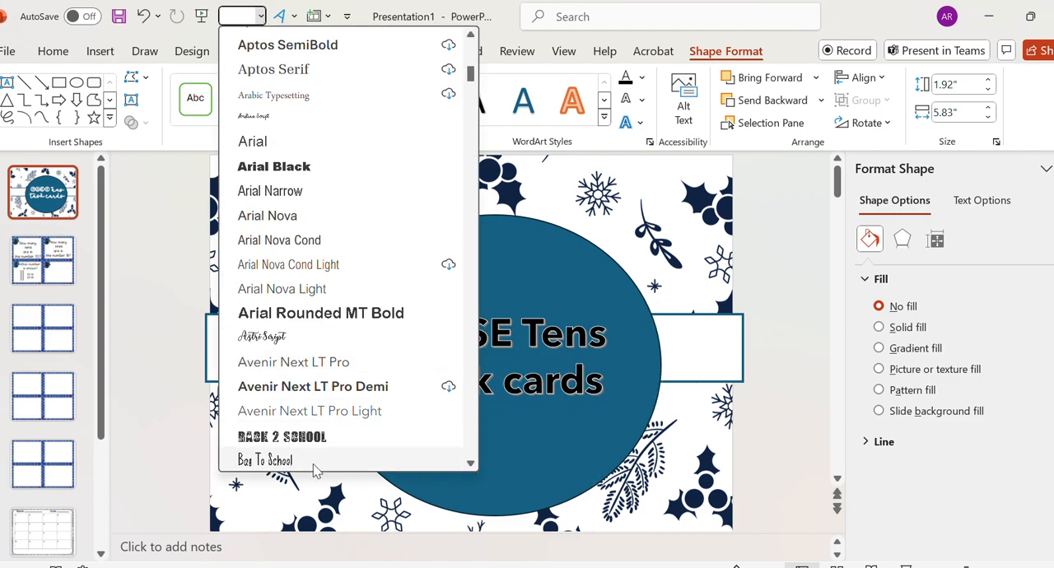
scroll(326, 436, down, 5)
scroll(326, 436, down, 5)
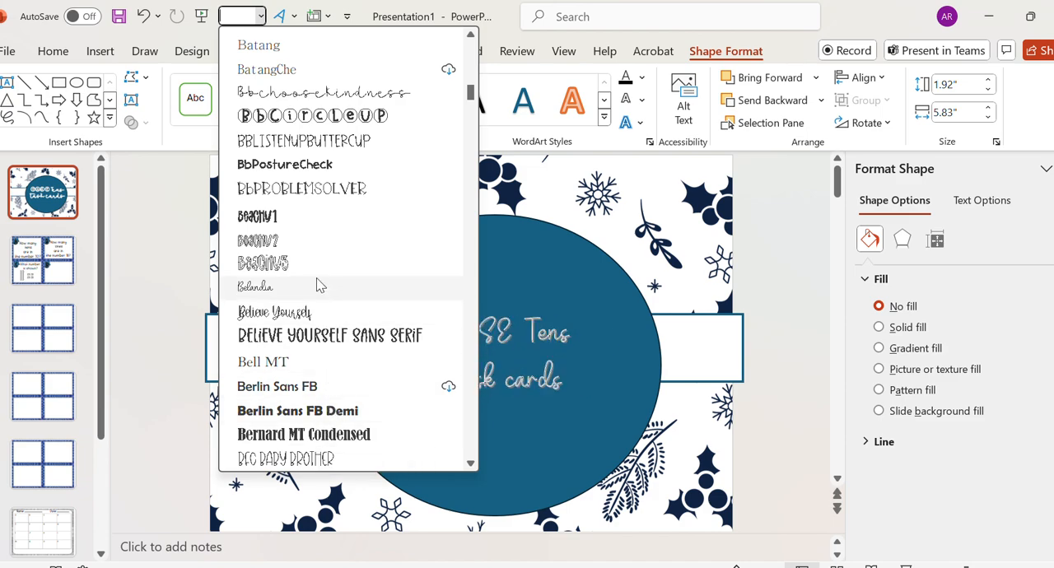
scroll(320, 285, down, 5)
scroll(318, 329, up, 6)
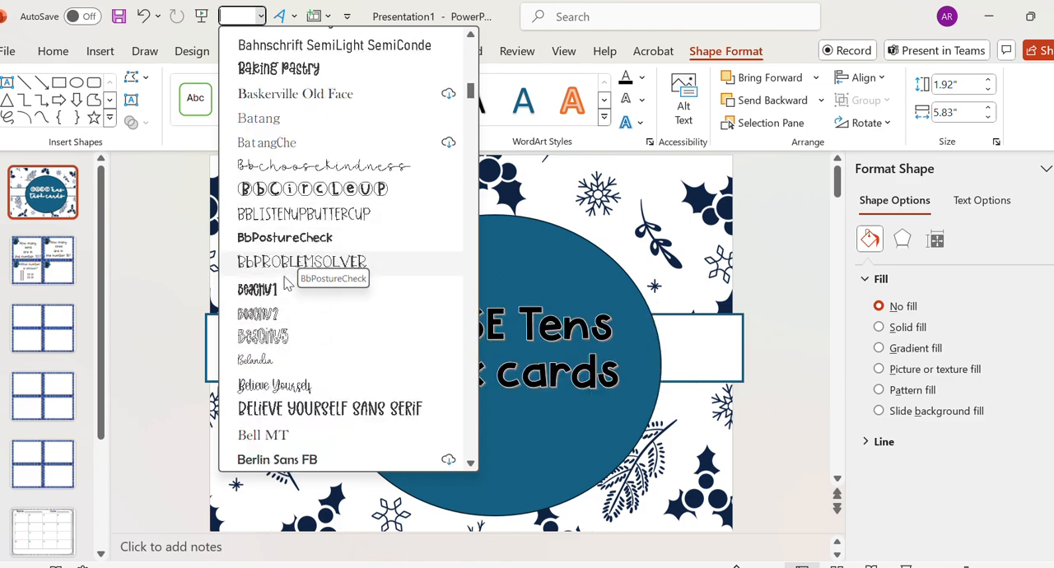
scroll(296, 379, down, 8)
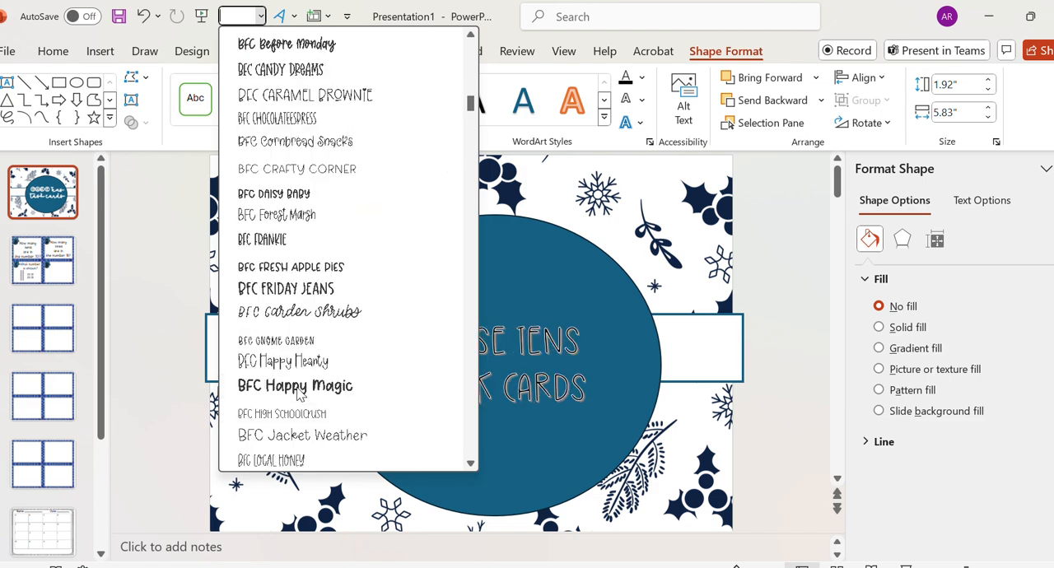
scroll(299, 395, down, 4)
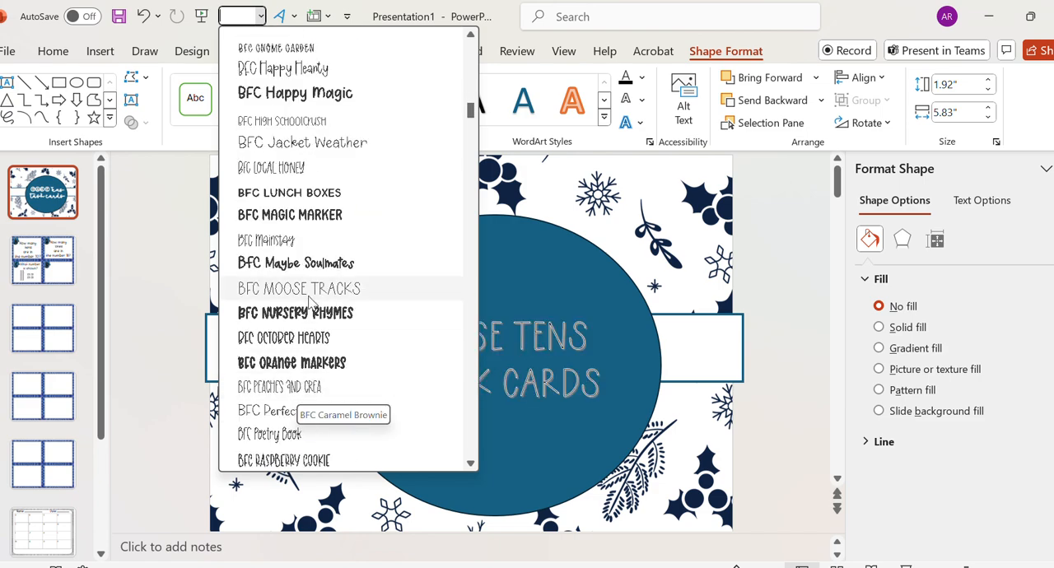